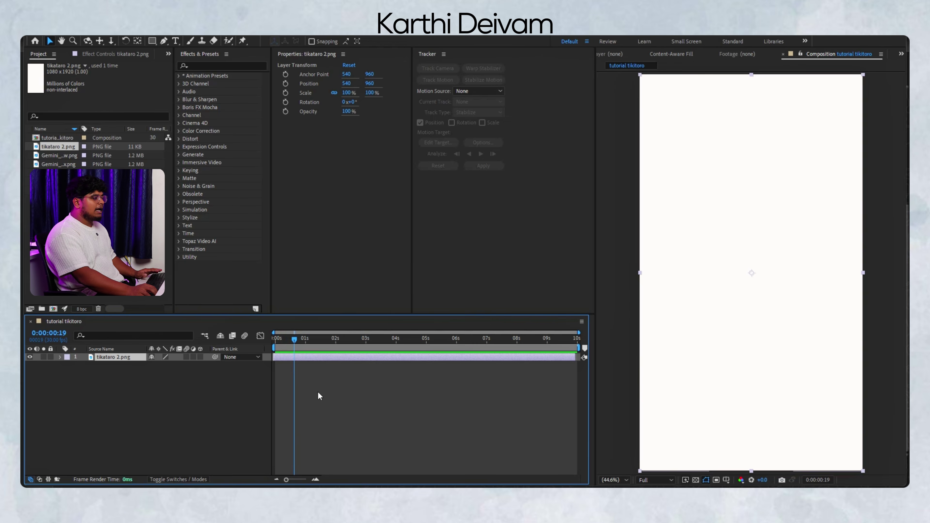
Step: Set the composition's preview resolution to Quarter
click(656, 480)
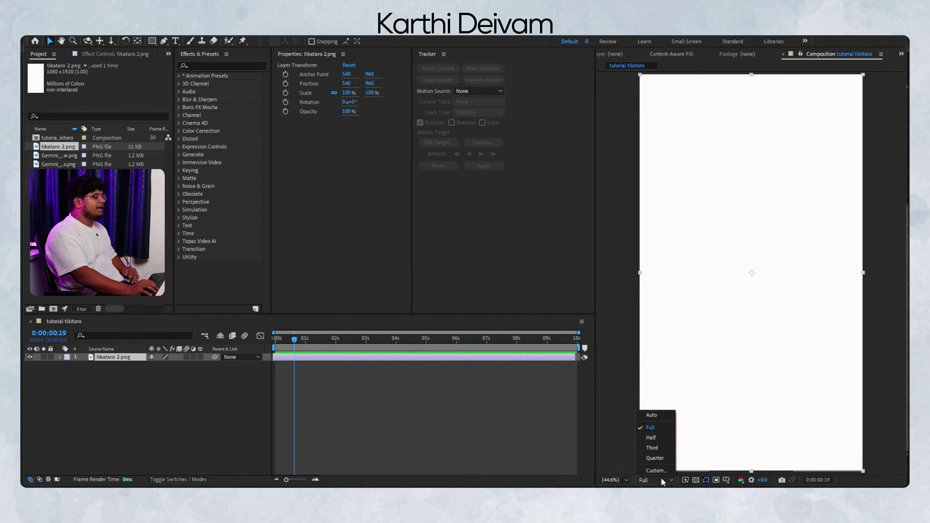
click(659, 462)
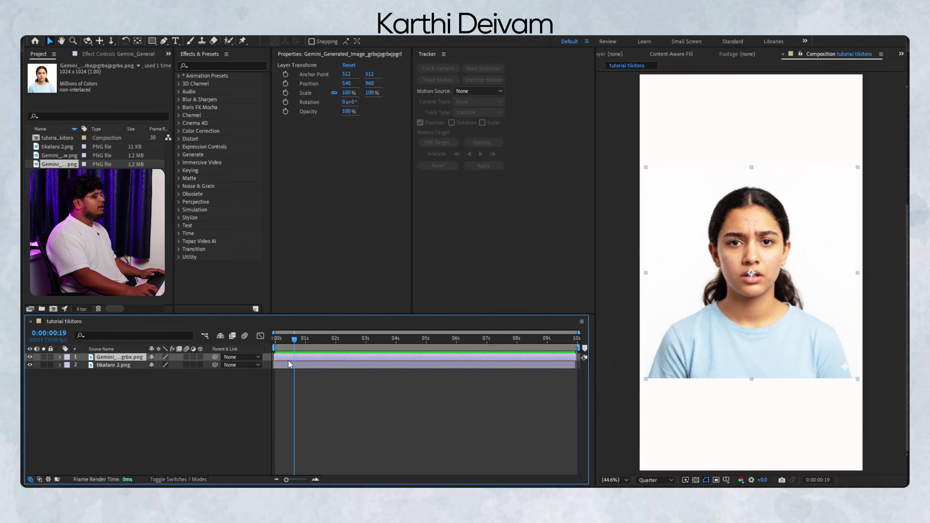
Step: Scale the girl's portrait image to 84% and move it straight down to about Y 1038.5
drag(295, 340, 304, 356)
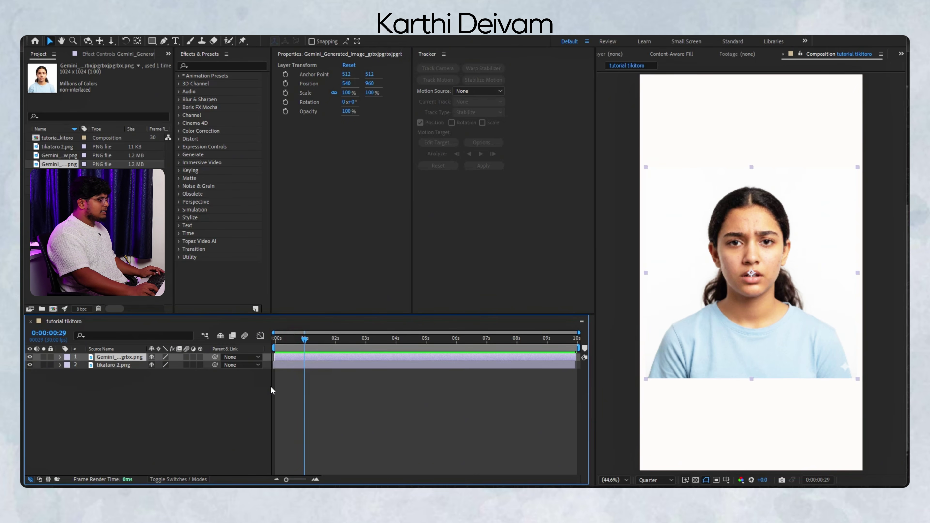
key(s)
mouse_move(169, 365)
mouse_down()
mouse_move(155, 366)
mouse_move(172, 366)
mouse_up()
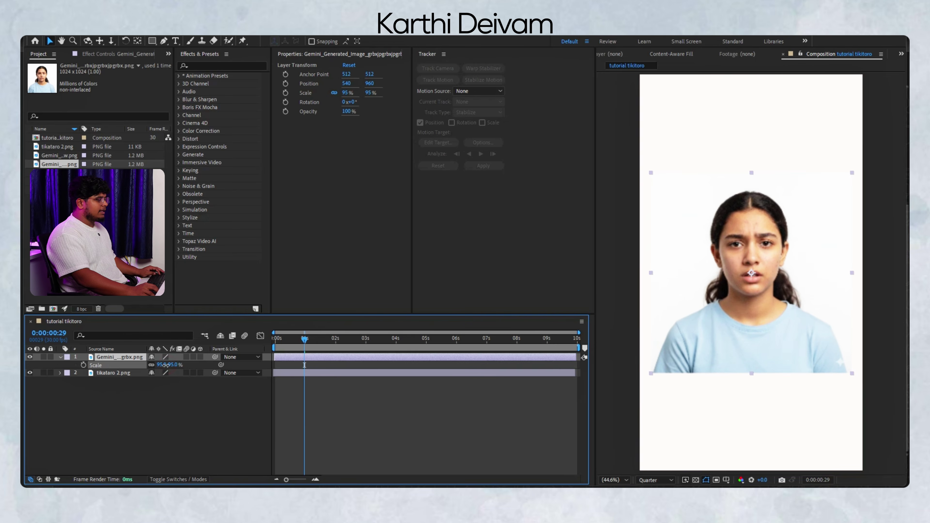
click(312, 366)
click(327, 358)
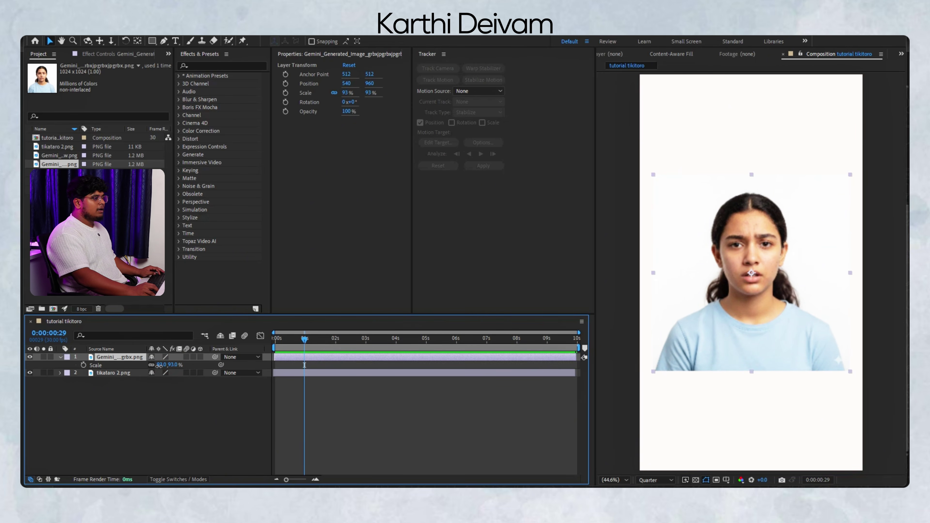
drag(158, 366, 153, 366)
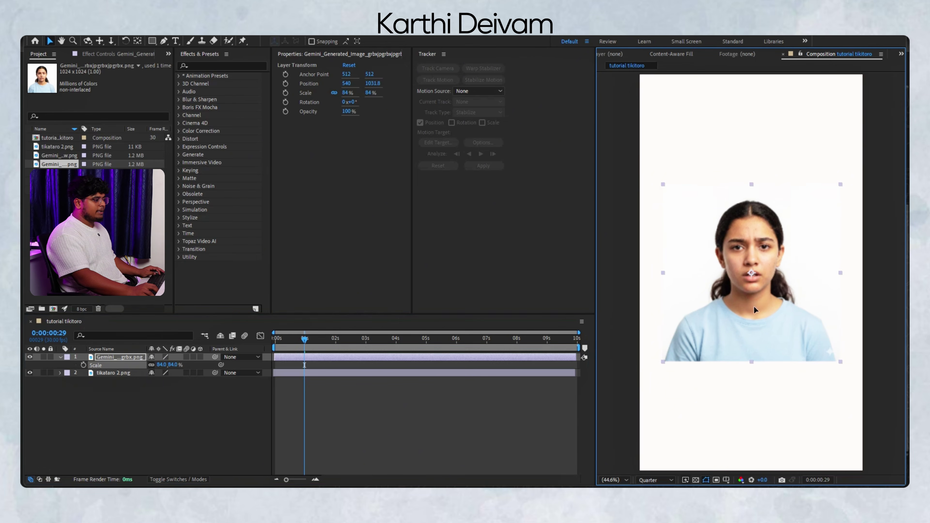
drag(753, 306, 751, 322)
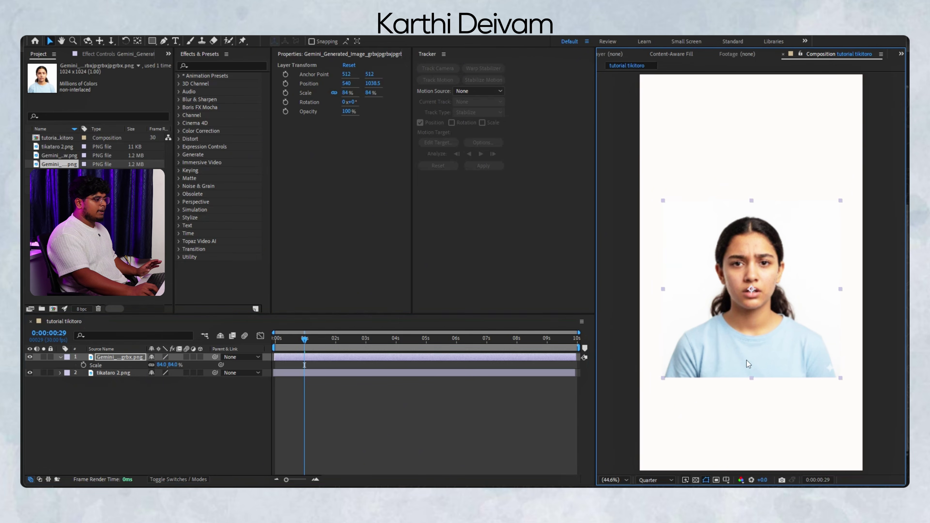
click(668, 482)
click(783, 353)
Step: Create a two-line text layer above the portrait reading "this girl has acne" and "all over her face"
click(312, 339)
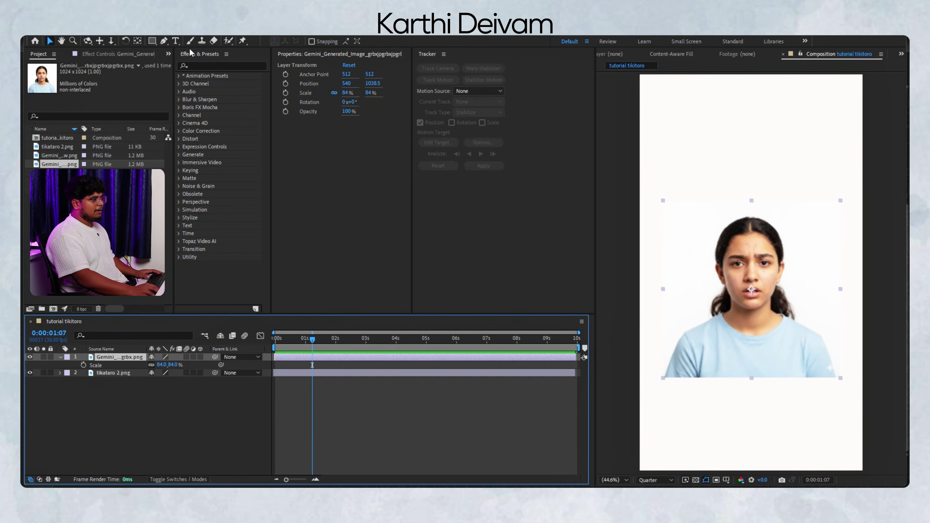
click(175, 40)
click(693, 139)
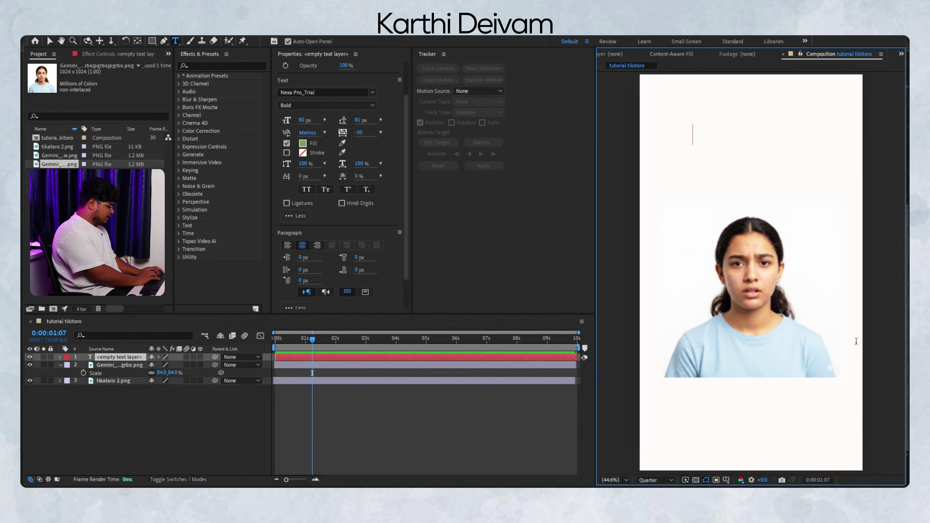
text(this gril)
key(BackSpace)
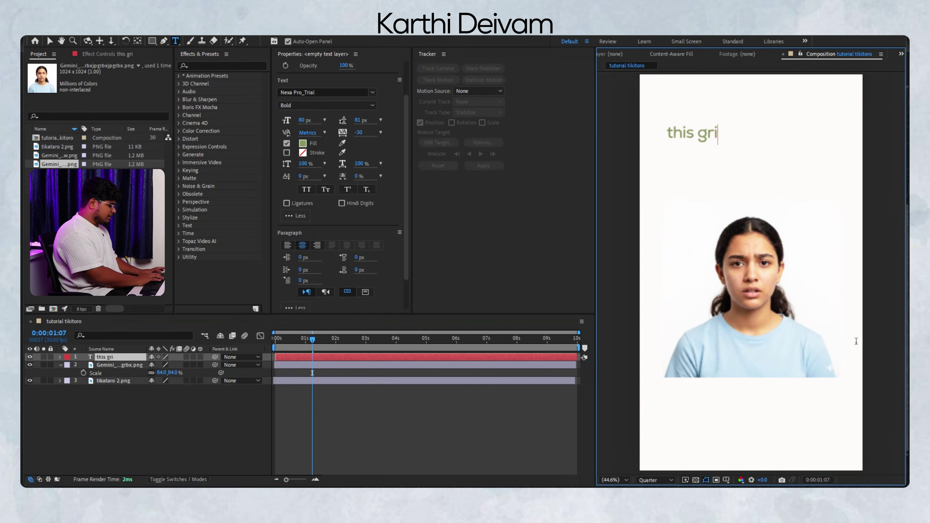
key(BackSpace)
key(BackSpace)
text(ril has)
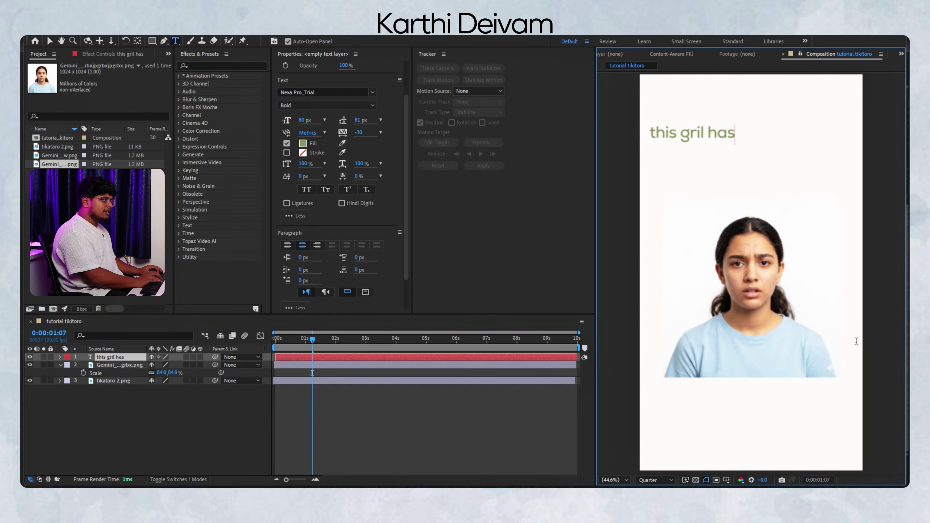
key(BackSpace)
key(BackSpace)
key(BackSpace)
key(BackSpace)
key(BackSpace)
key(BackSpace)
key(BackSpace)
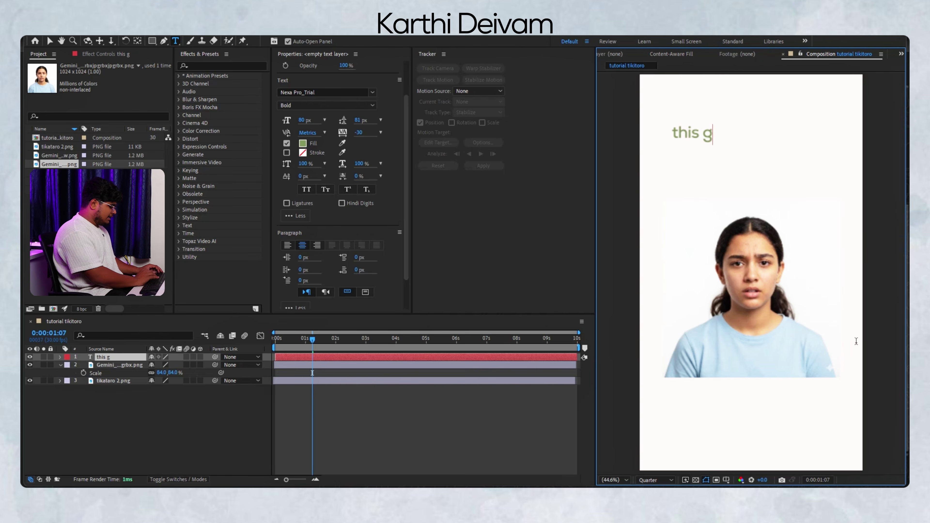
text(irl has acne)
key(Return)
text(all over her face)
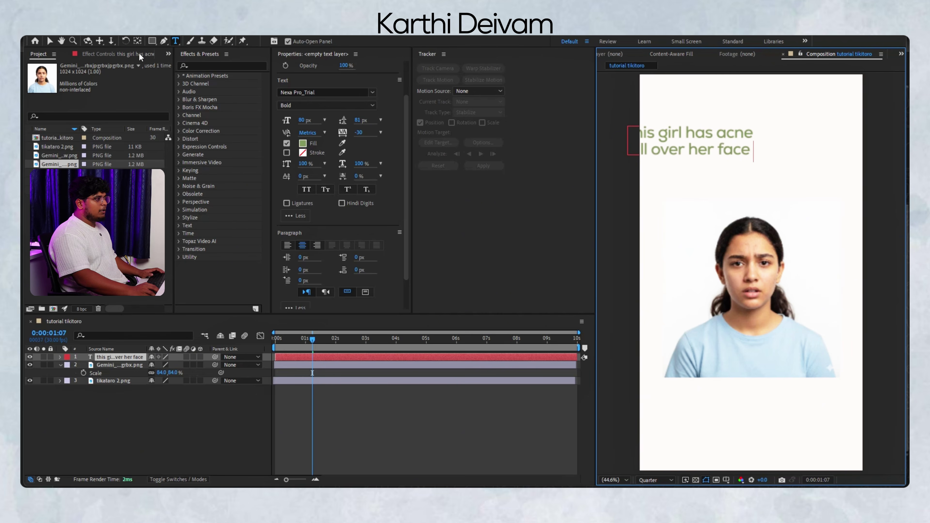
Step: Move the text block so it sits centered just above the girl's portrait
click(50, 40)
drag(651, 156, 709, 176)
click(735, 191)
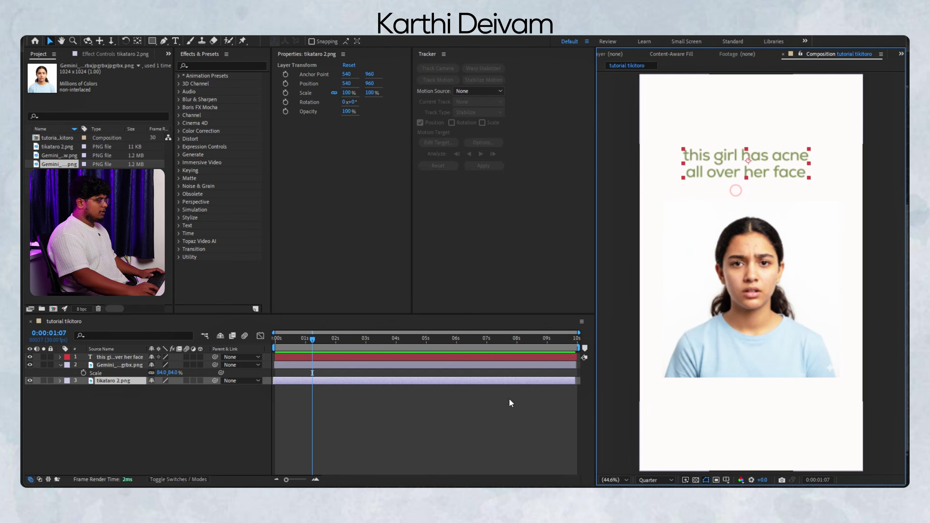
Step: Split the text and portrait layers at 0:00:03:26 and delete the parts after the cut
click(329, 364)
drag(295, 344, 393, 371)
shift+click(389, 355)
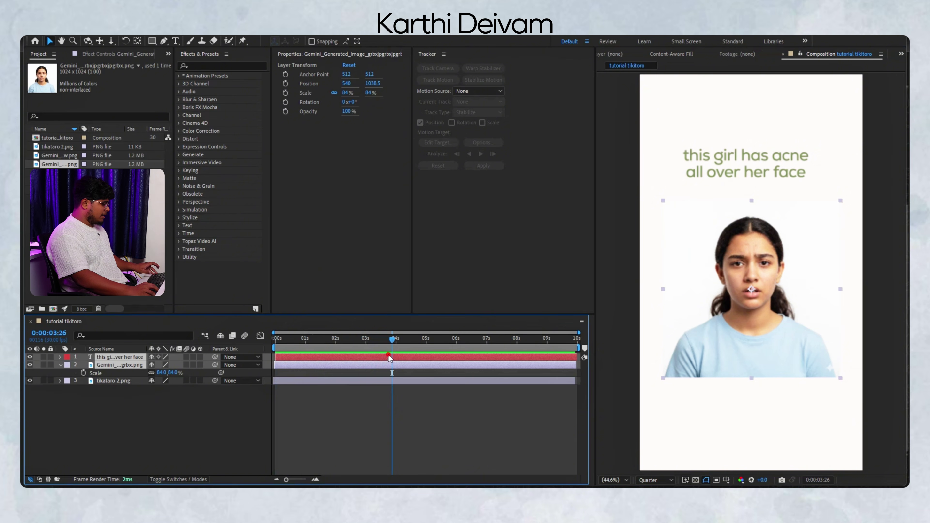
key(ctrl+shift+d)
key(Delete)
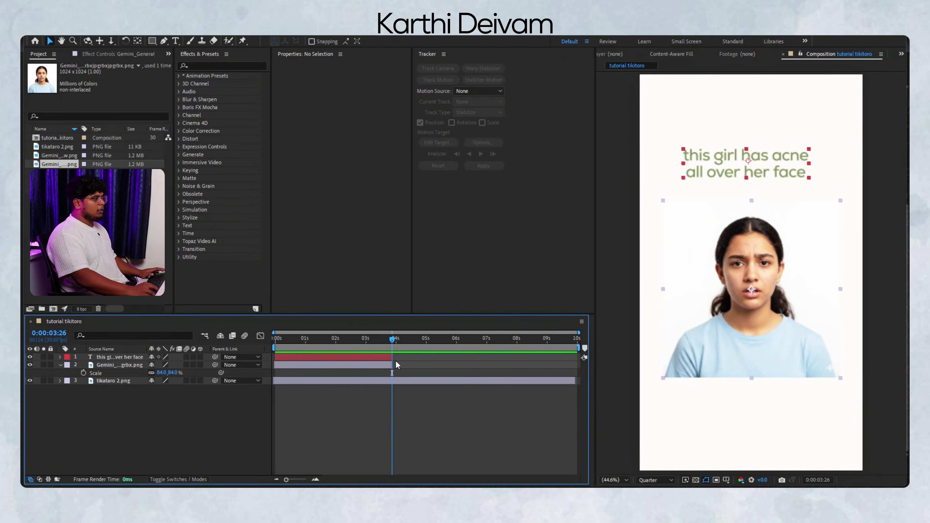
drag(391, 340, 358, 377)
drag(360, 340, 333, 360)
click(338, 357)
click(345, 366)
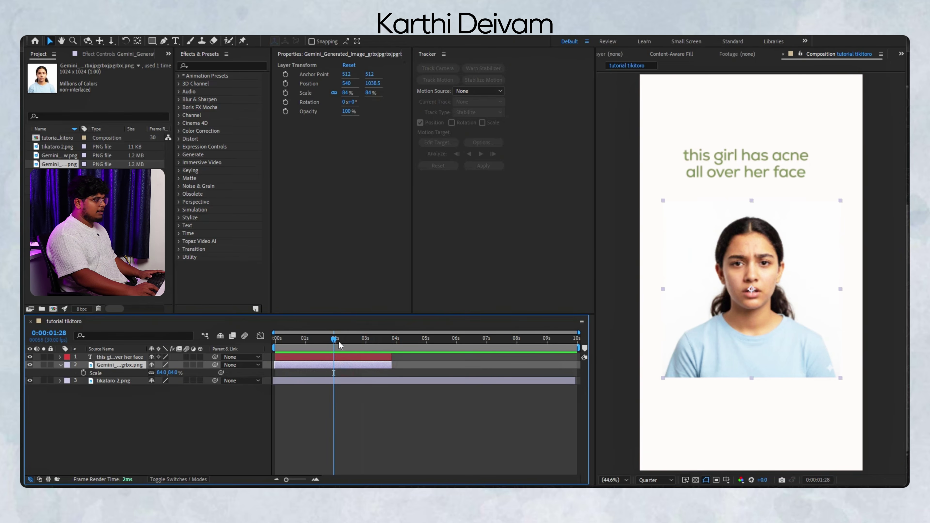
click(351, 341)
key(o)
click(373, 368)
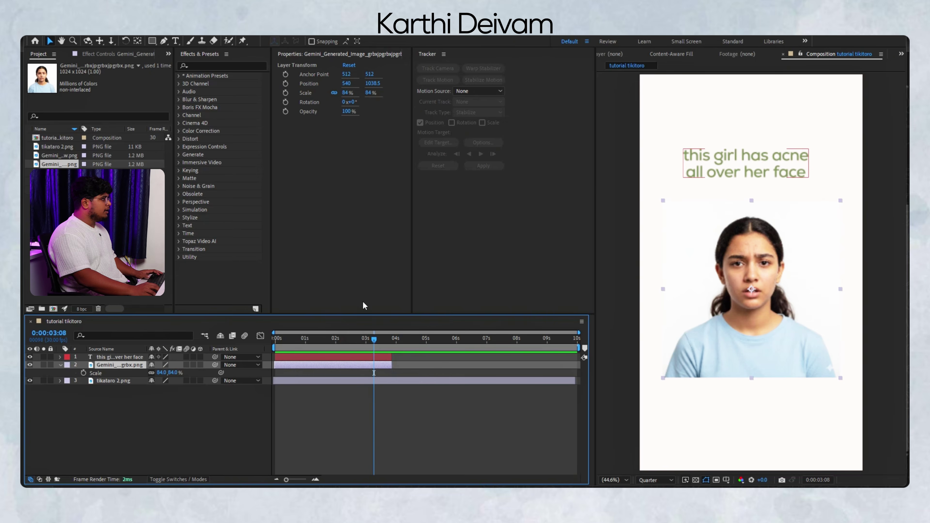
Step: Add the full-body image of the girl above the background layer, starting where the portrait layer ends
click(45, 156)
click(46, 173)
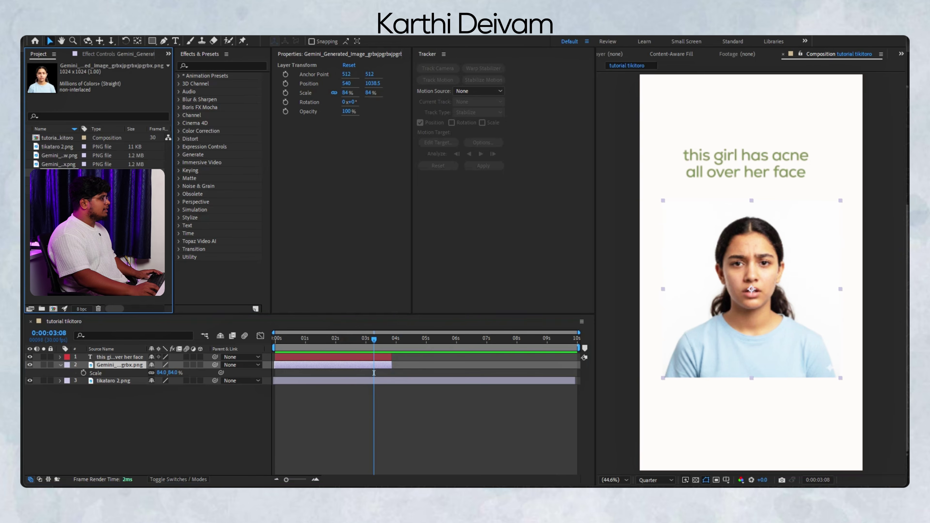
click(46, 182)
mouse_move(407, 380)
mouse_down()
mouse_move(401, 371)
mouse_move(398, 386)
mouse_up()
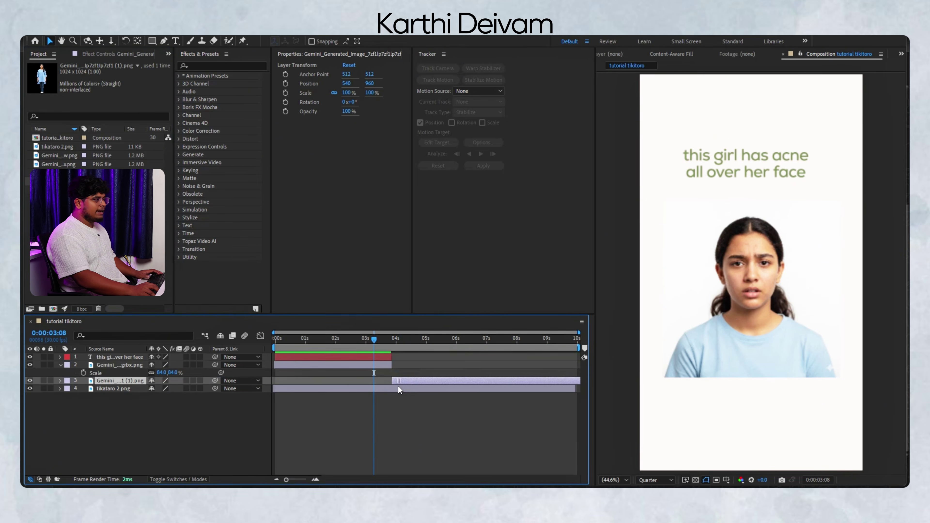
Step: Scale the full-body image to 170% and move it down to about 555.7, 1325.6
drag(375, 338, 425, 370)
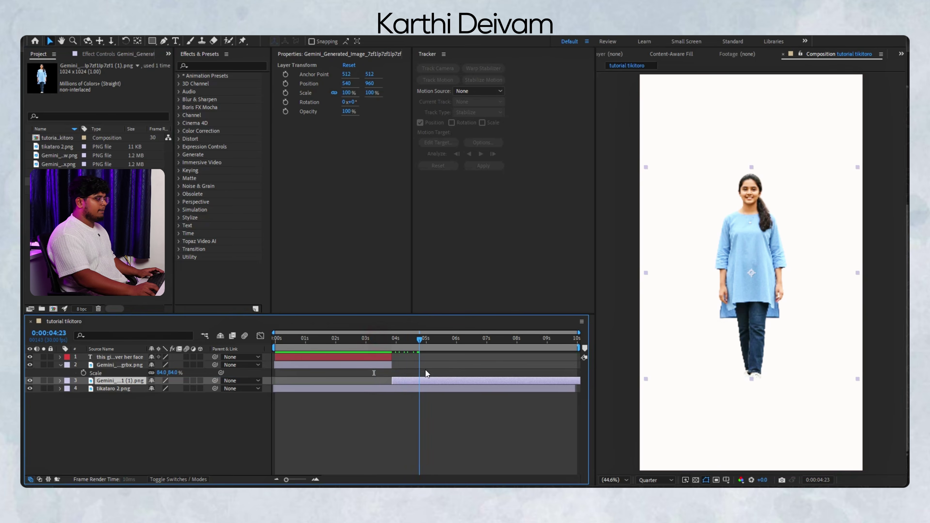
click(416, 379)
key(s)
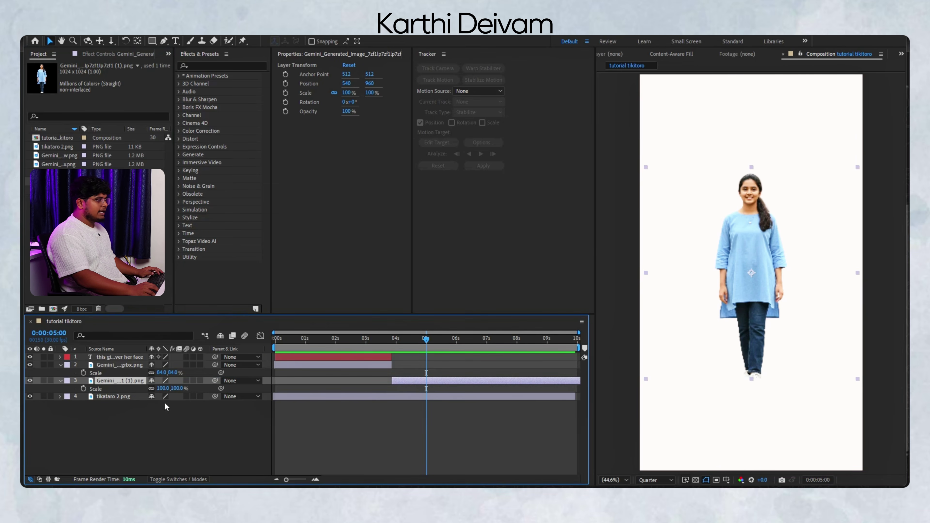
drag(163, 388, 203, 390)
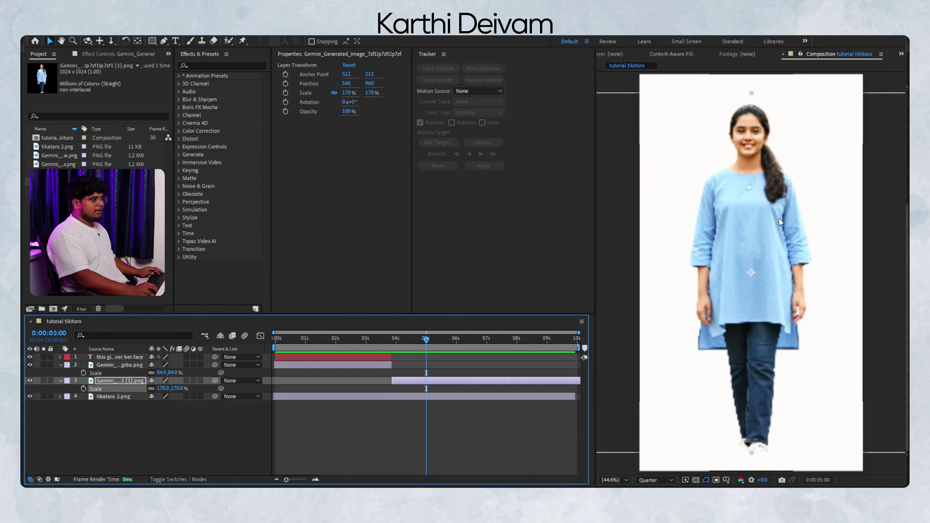
drag(757, 229, 762, 306)
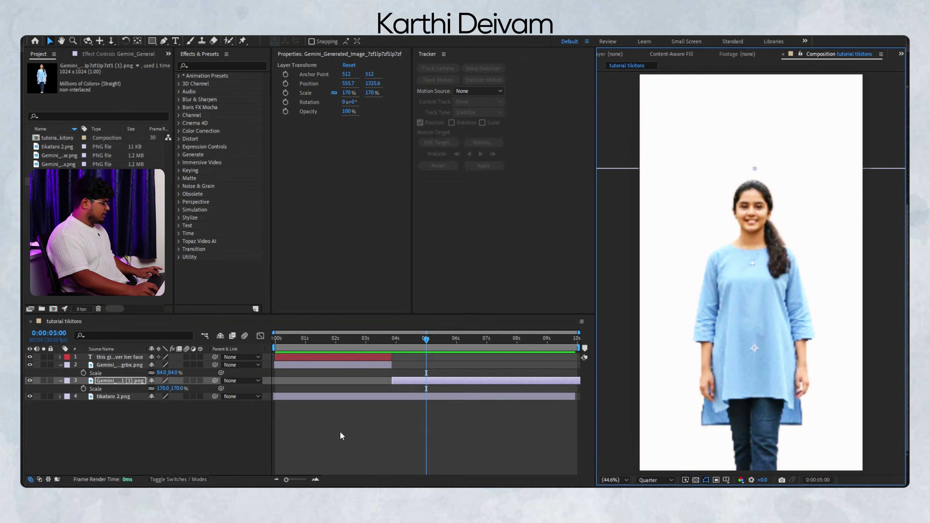
Step: Duplicate the caption layer and shift the copy to start where the first caption ends
click(383, 359)
key(ctrl+d)
drag(383, 359, 496, 382)
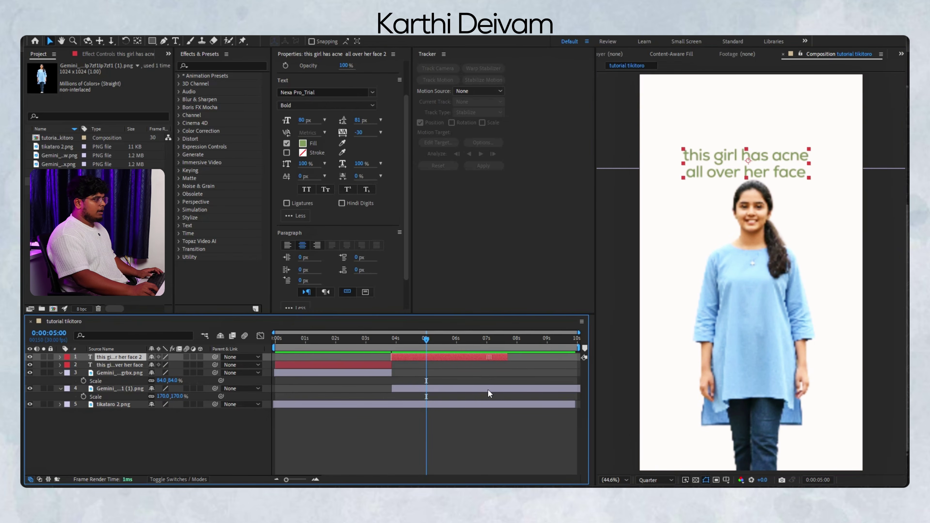
Step: Replace the copied caption with "by using our product" and "she is looking perfect" on two lines, and move it up clear of the girl's head
text(by using our product)
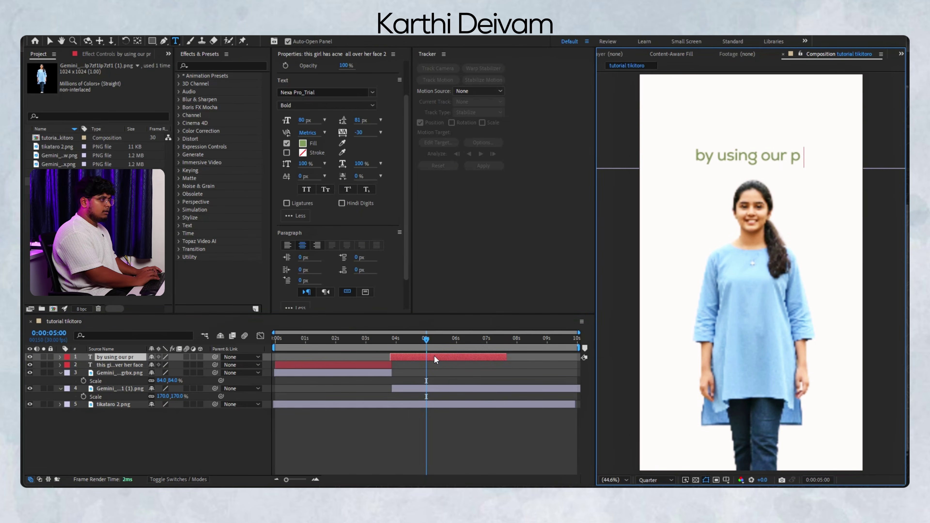
key(Return)
text(she is looking)
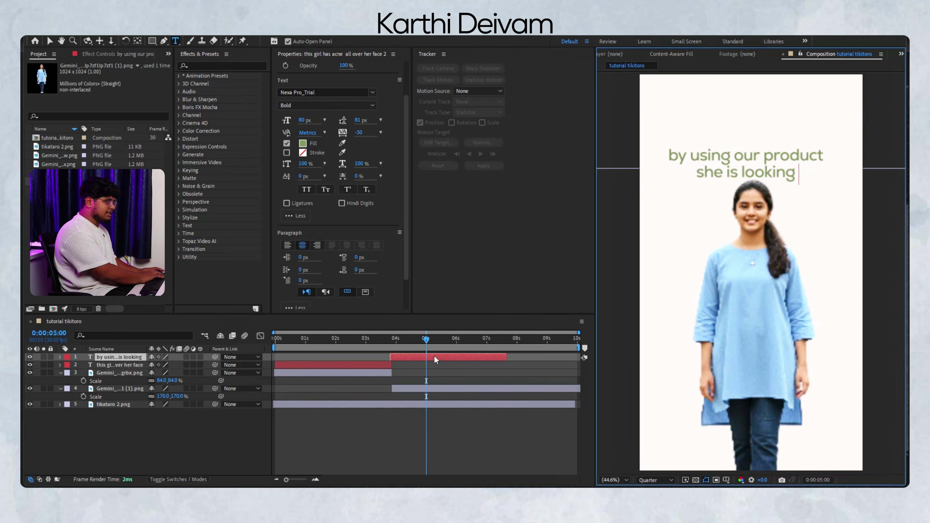
text( perfect)
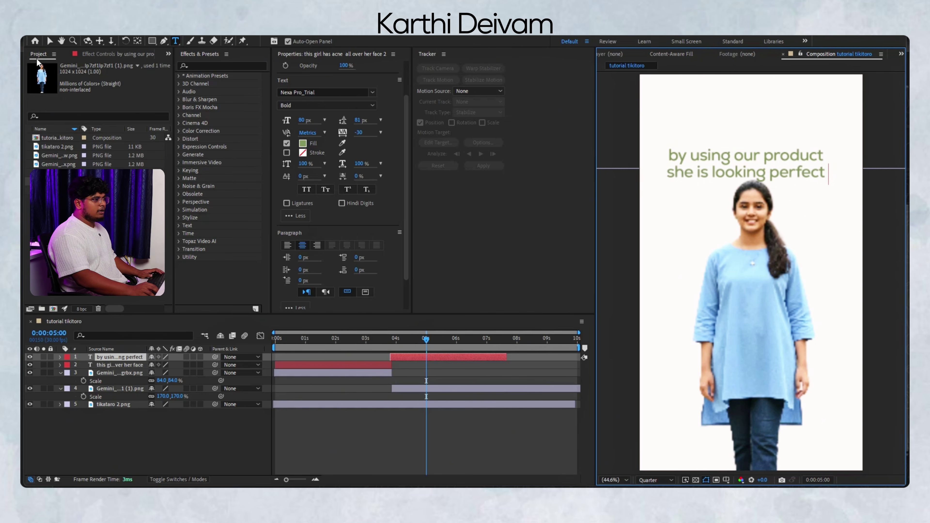
click(50, 41)
drag(724, 166, 730, 146)
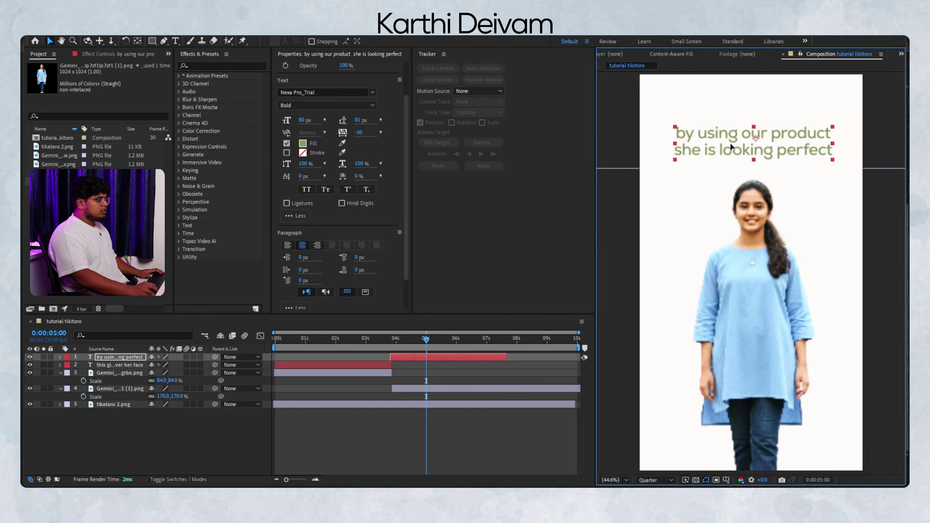
Step: Trim the end of the full-body image layer to 0:00:07:19, matching the second caption's end
drag(423, 345, 504, 390)
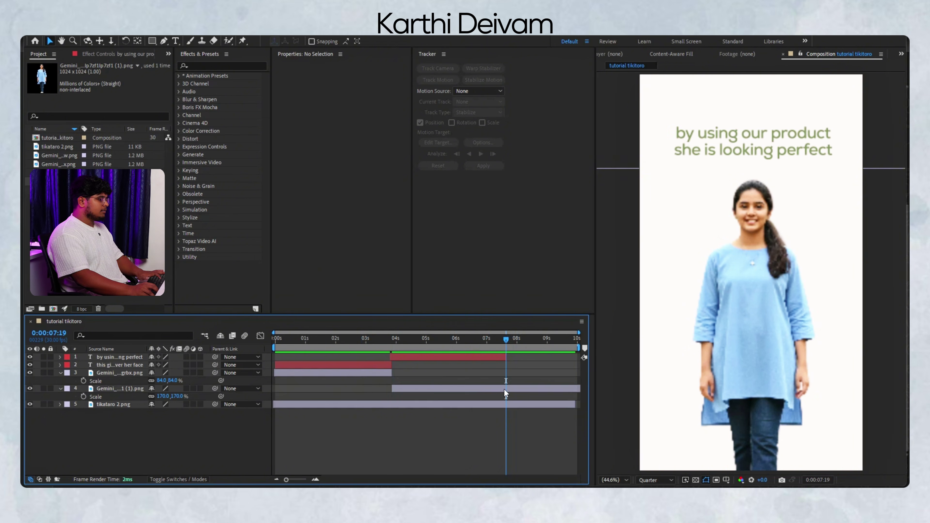
click(505, 389)
key(alt+])
key(ctrl+shift+a)
Step: Import the bottle image download.png and place it above the full-body image layer, starting where that layer ends
drag(506, 339, 509, 376)
key(ctrl+i)
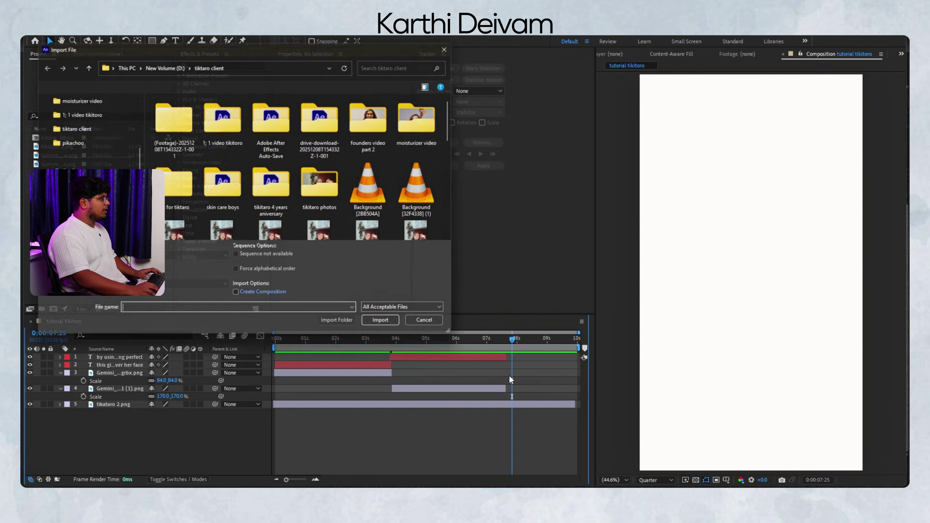
scroll(74, 146, up, 3)
drag(55, 190, 511, 387)
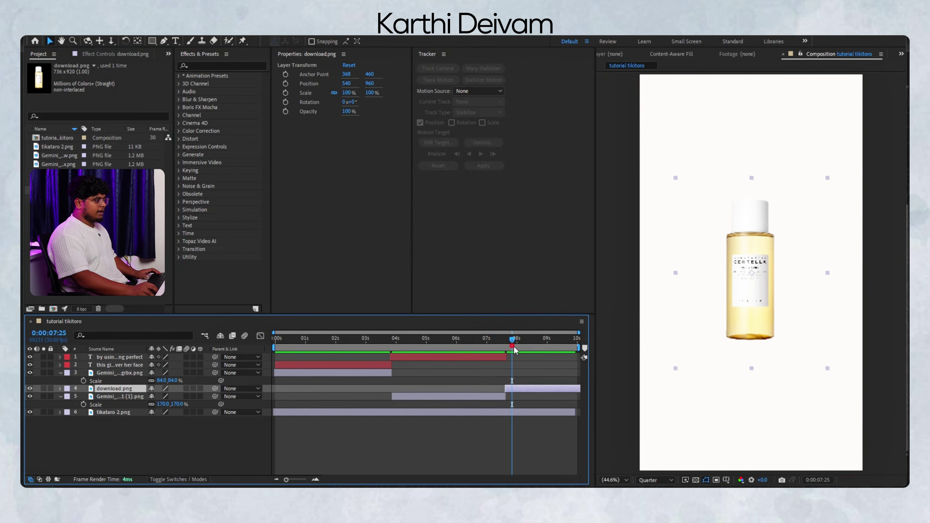
Step: Scale the bottle image to 135%
drag(514, 350, 546, 387)
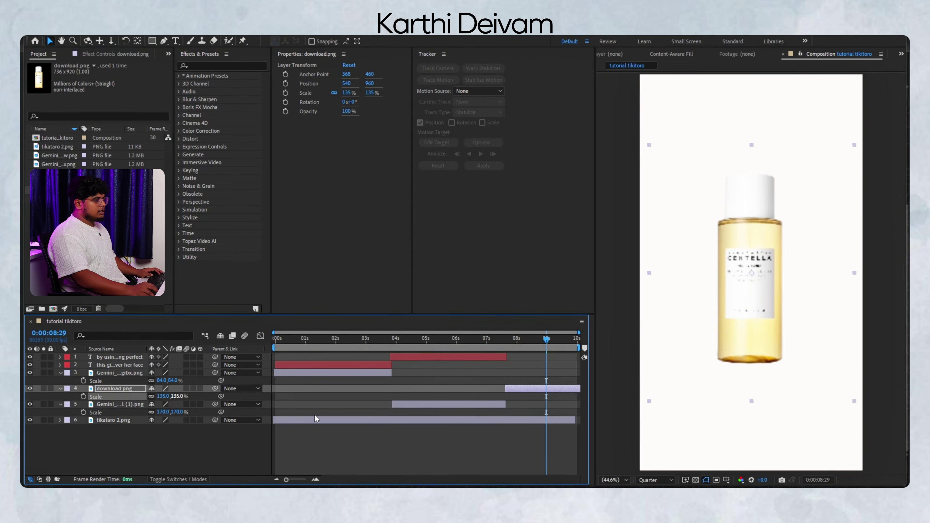
click(514, 361)
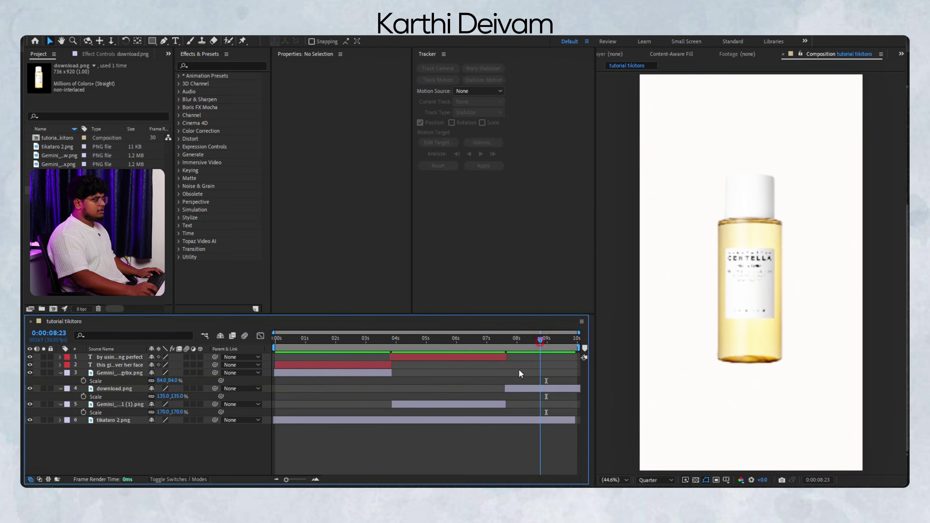
drag(519, 370, 603, 360)
Step: Duplicate the second caption for the bottle scene and change its text to "The solution is our" and "product" on two lines
click(496, 357)
key(ctrl+d)
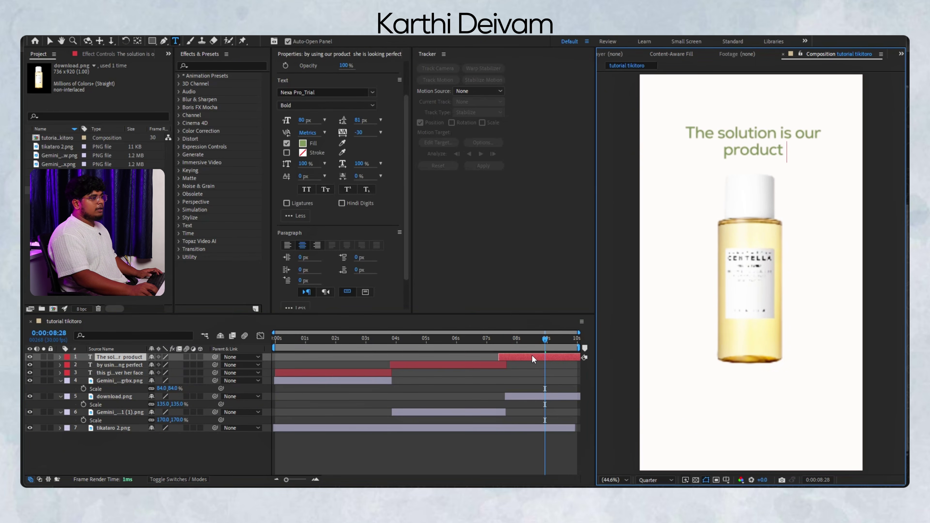
Step: Scrub through the timeline to review the caption and image layers of the scenes from the start
click(468, 376)
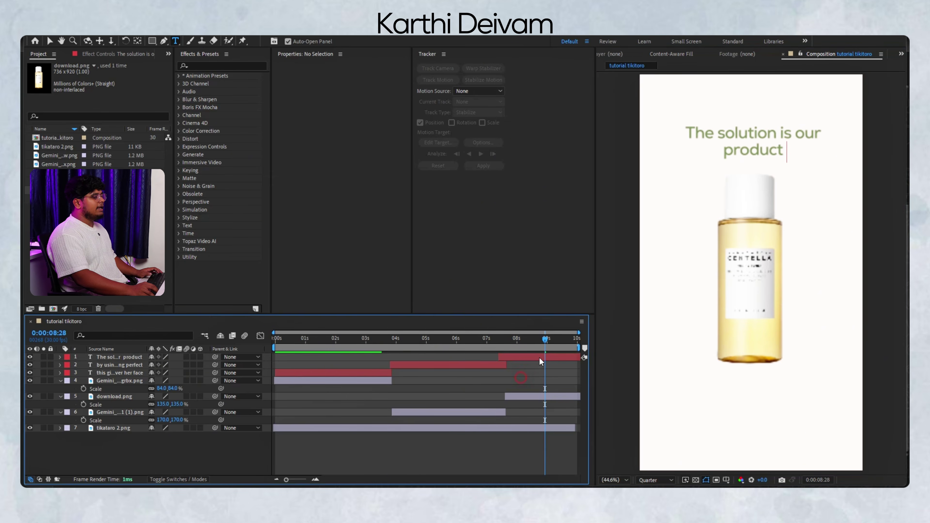
click(537, 357)
drag(313, 339, 444, 414)
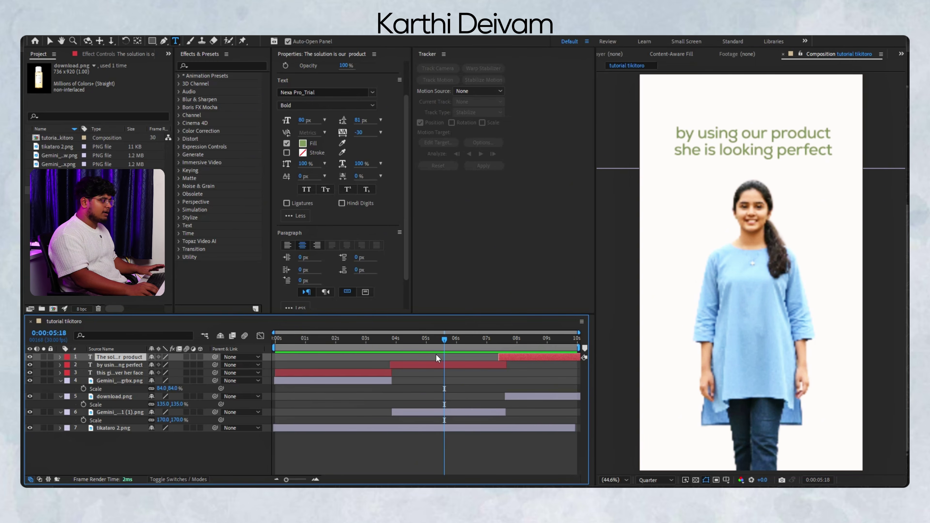
click(345, 339)
click(355, 372)
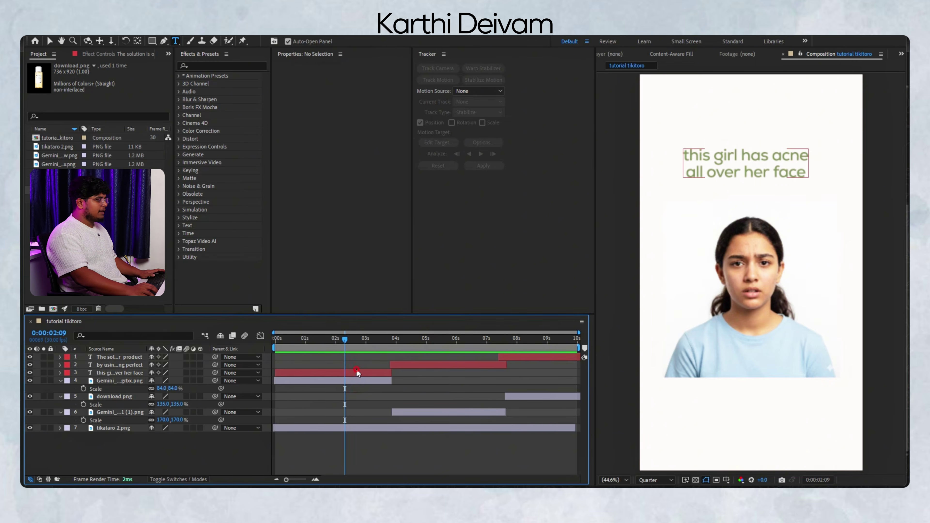
drag(345, 346, 276, 346)
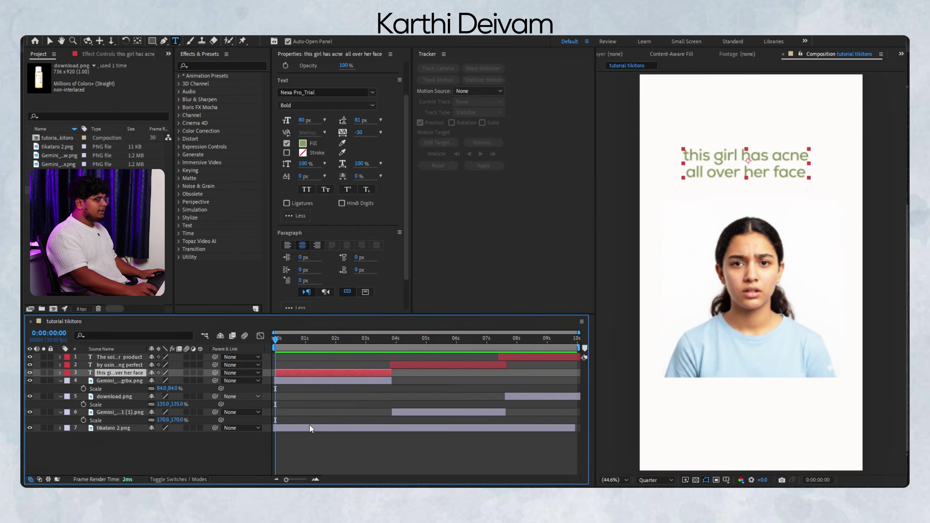
click(305, 383)
click(309, 338)
click(306, 372)
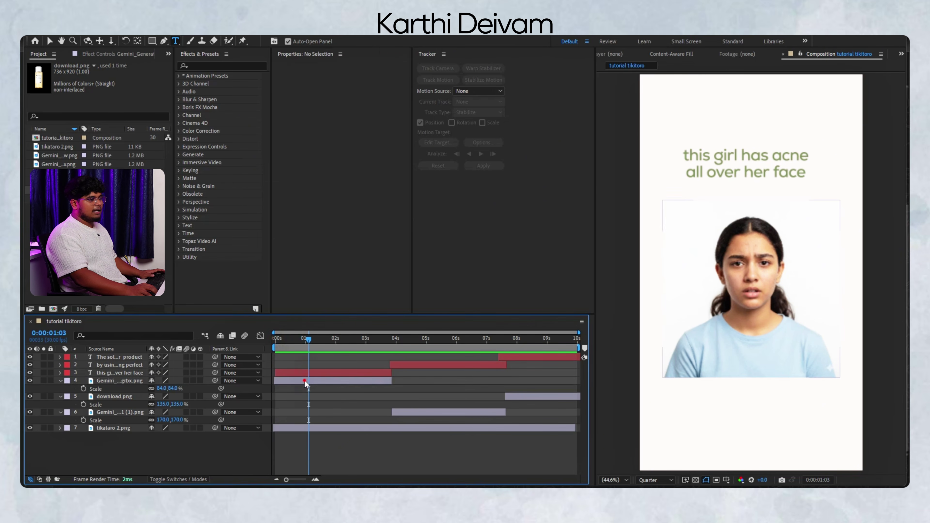
Step: Draw a rounded-rectangle mask on the acne portrait layer, framing the girl just inside the image's edges
click(305, 381)
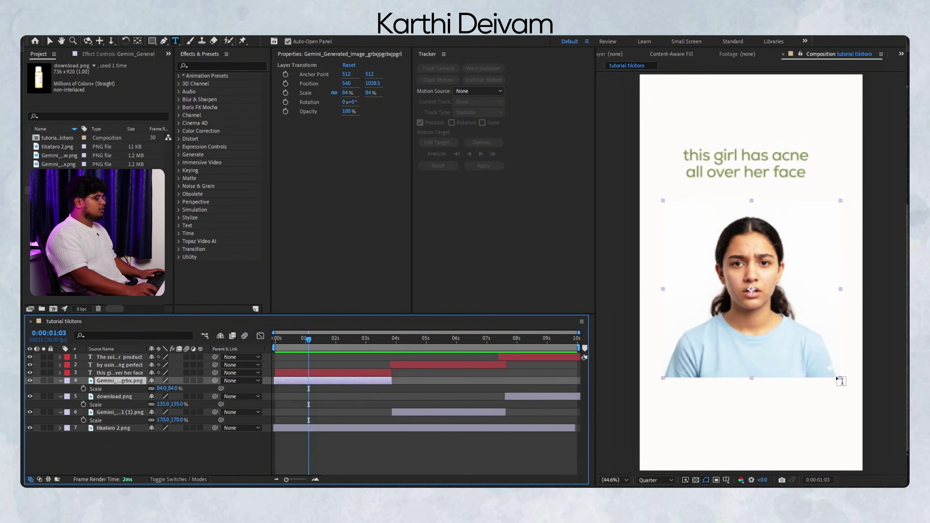
click(322, 397)
click(321, 381)
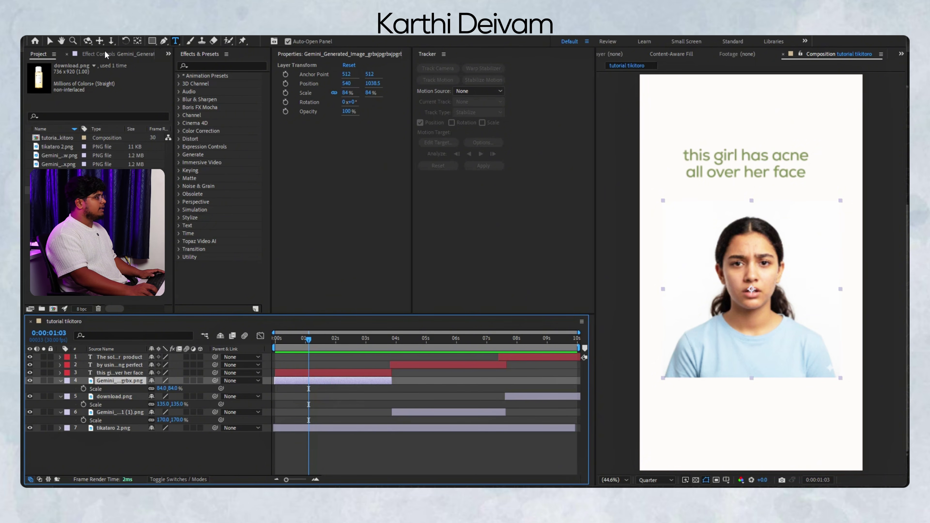
click(153, 41)
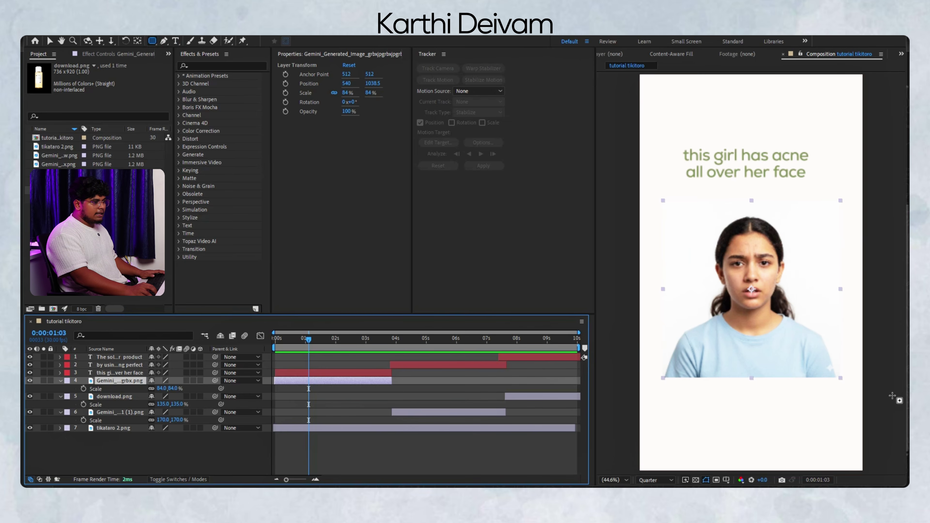
drag(837, 362, 663, 204)
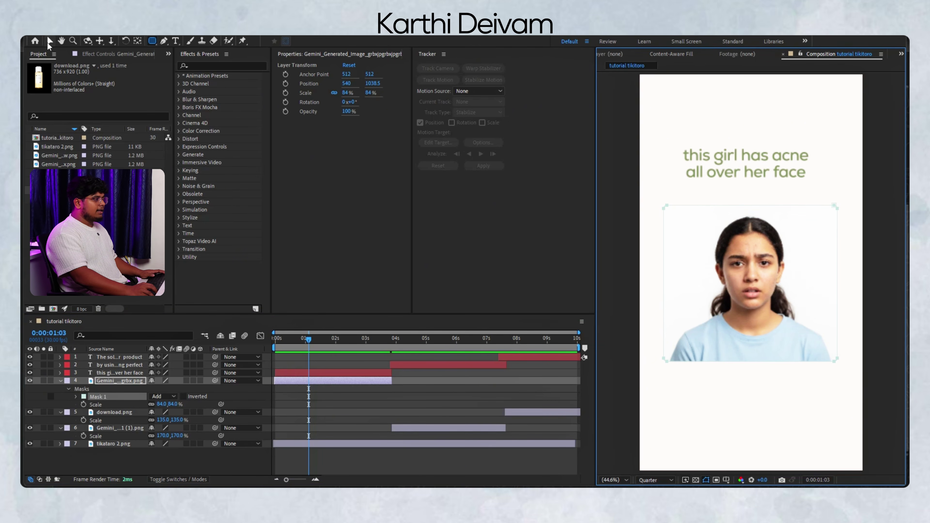
key(v)
click(338, 404)
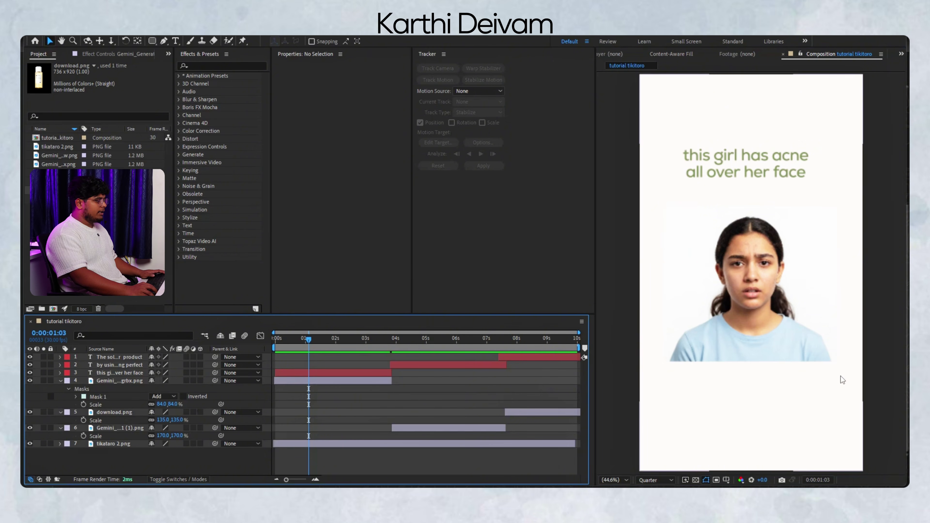
Step: Apply a Drop Shadow effect to the acne portrait layer with opacity 80% and softness 55
click(307, 381)
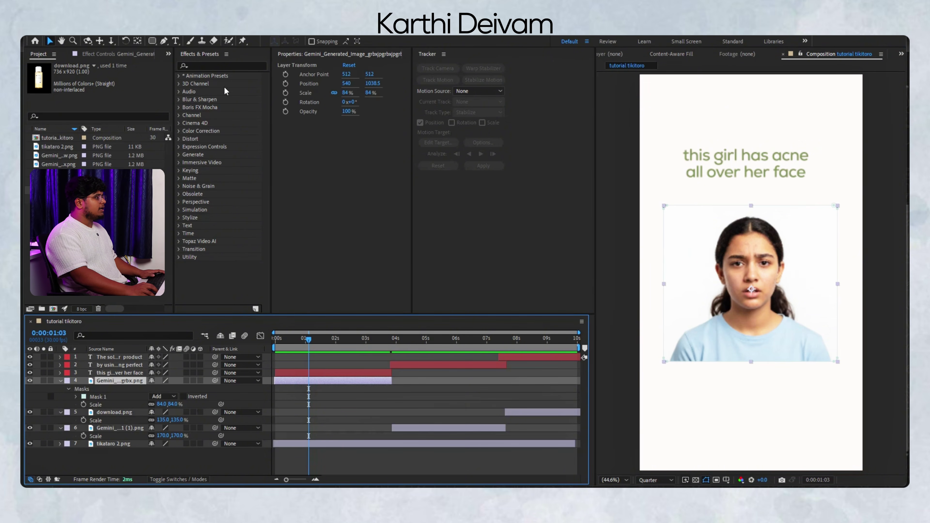
click(225, 66)
text(drop)
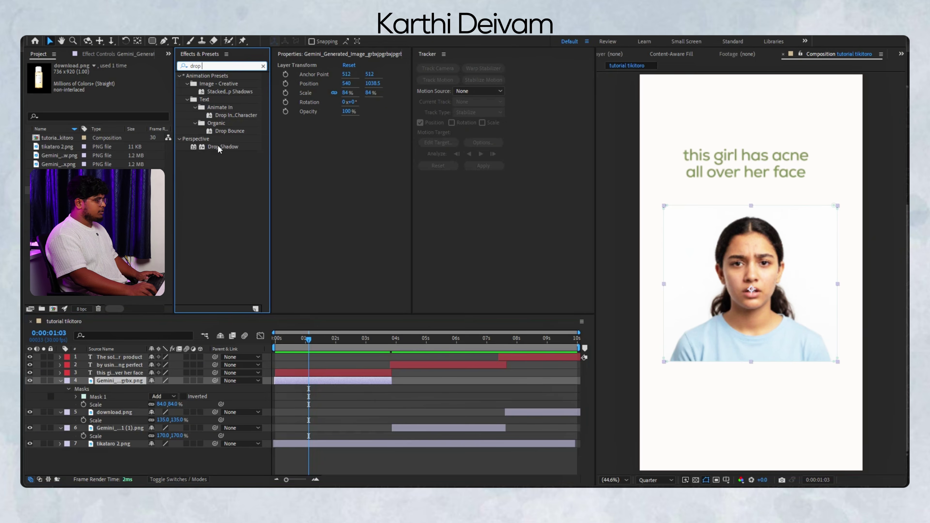
double_click(219, 149)
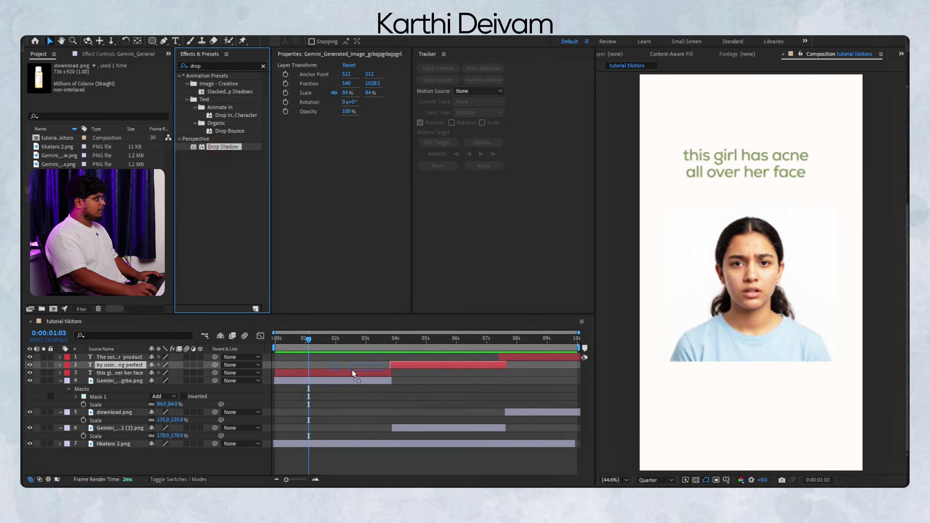
click(111, 90)
text(80)
click(111, 131)
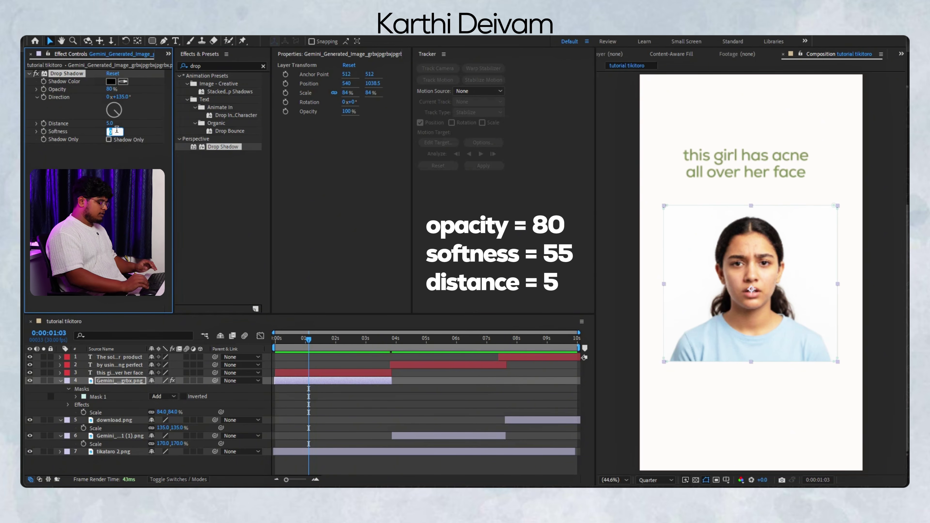
text(55.)
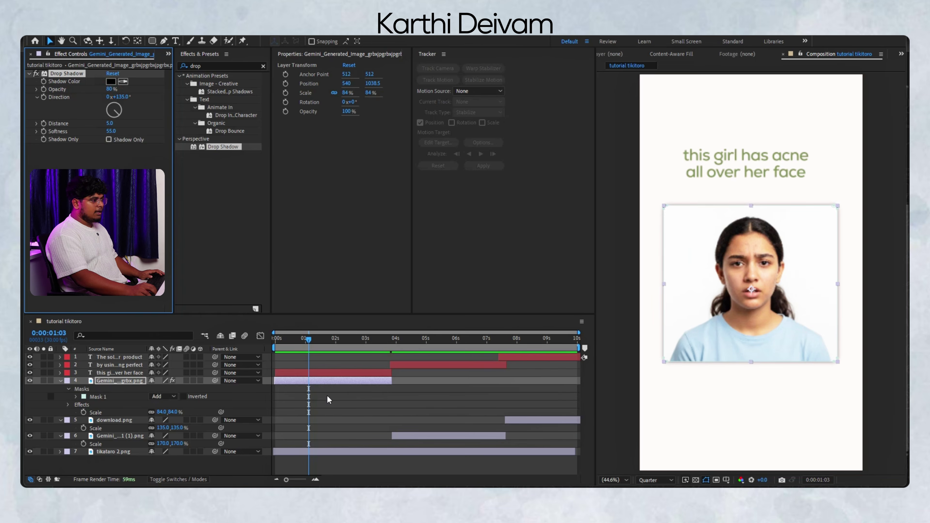
Step: Inspect the acne portrait's rounded frame and shadow at Full preview resolution and return the preview to Quarter
click(808, 347)
click(656, 480)
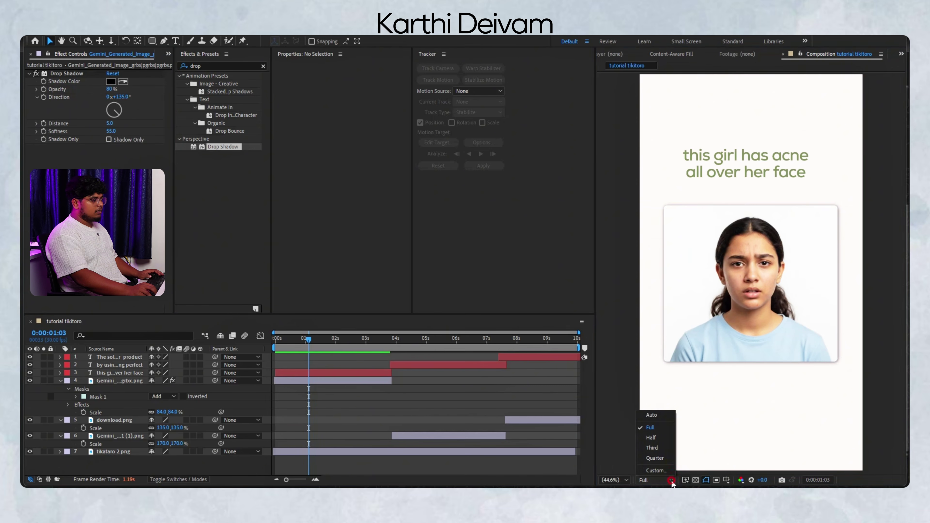
click(654, 458)
click(655, 480)
click(651, 427)
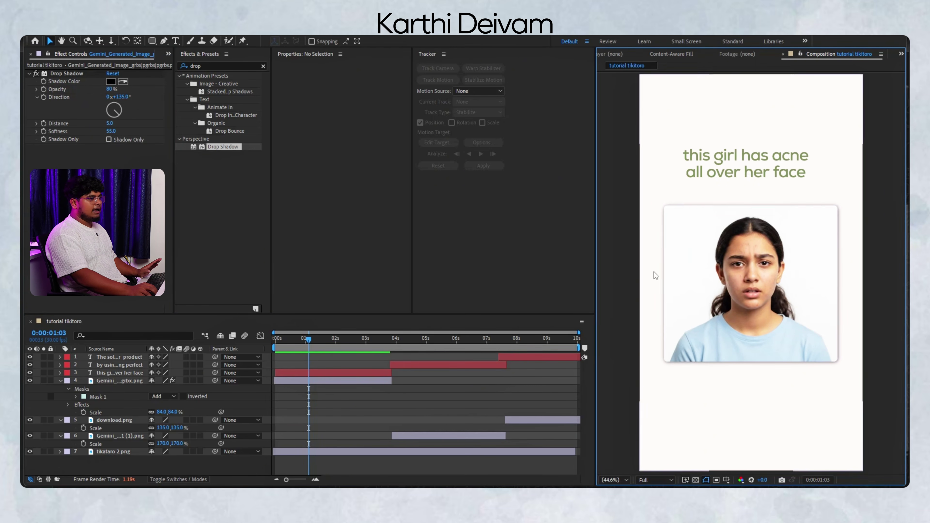
click(318, 373)
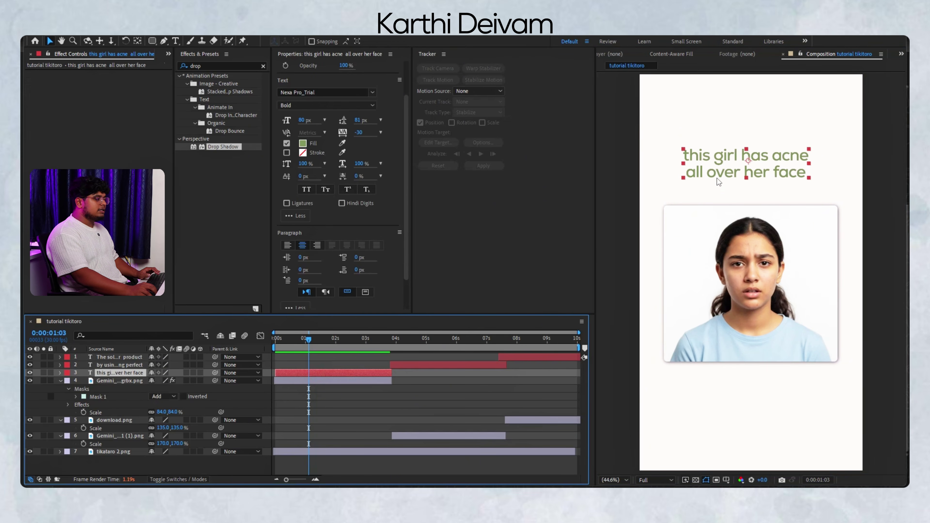
click(656, 480)
click(651, 456)
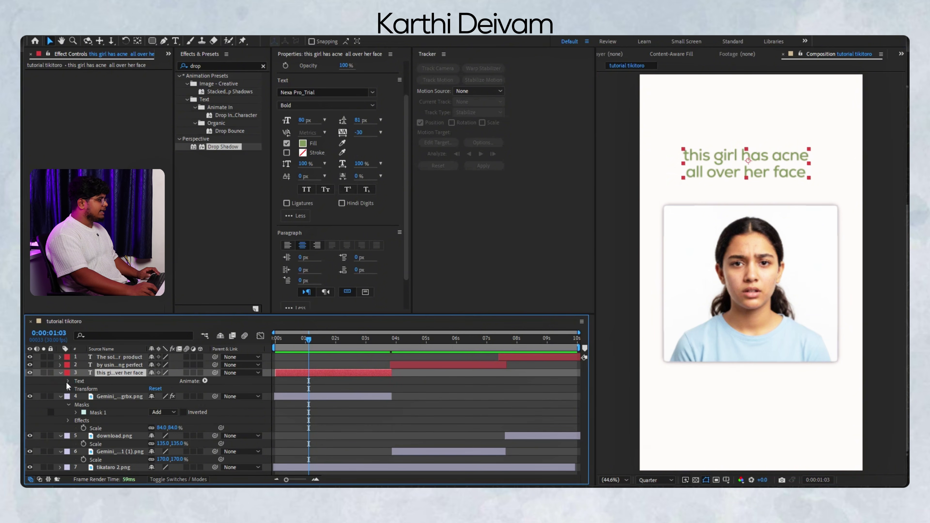
Step: Add a text animator with Position and Blur properties to the caption "this girl has acne all over her face"
click(67, 381)
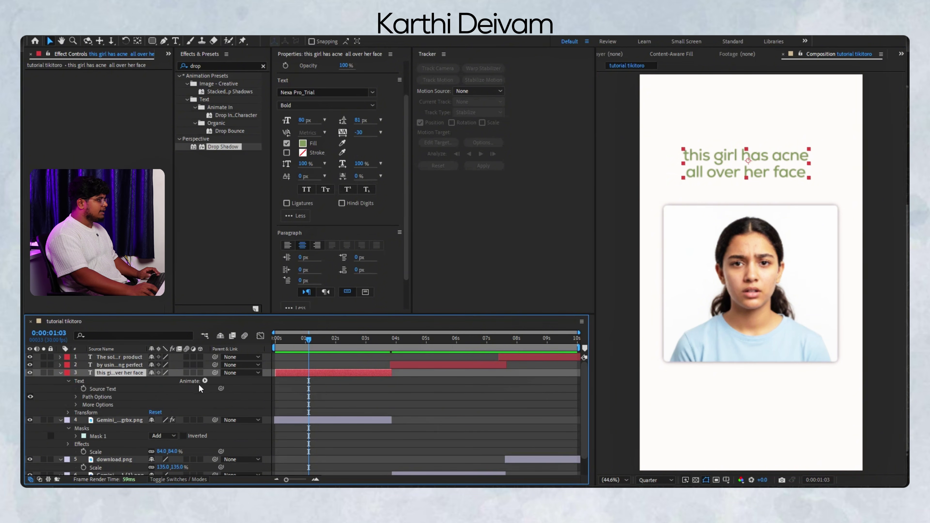
click(205, 381)
click(236, 210)
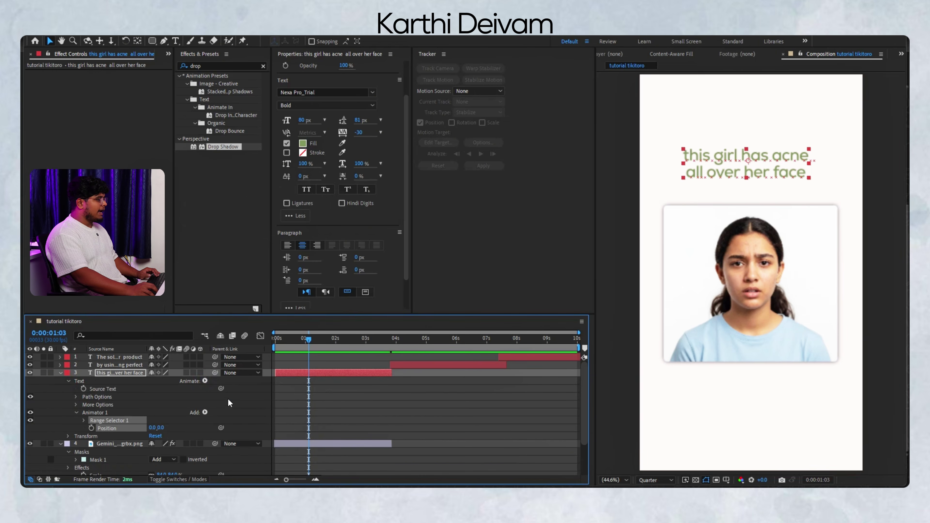
click(204, 412)
mouse_move(236, 415)
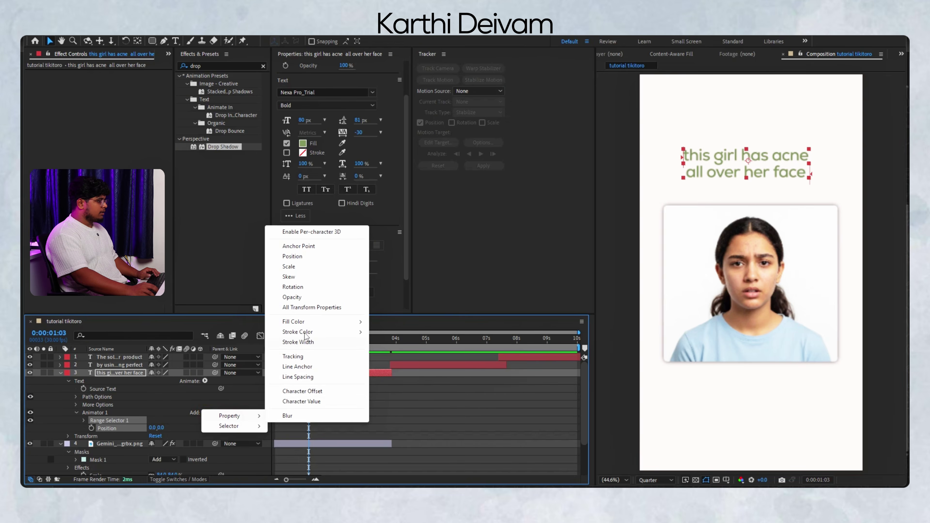
click(303, 417)
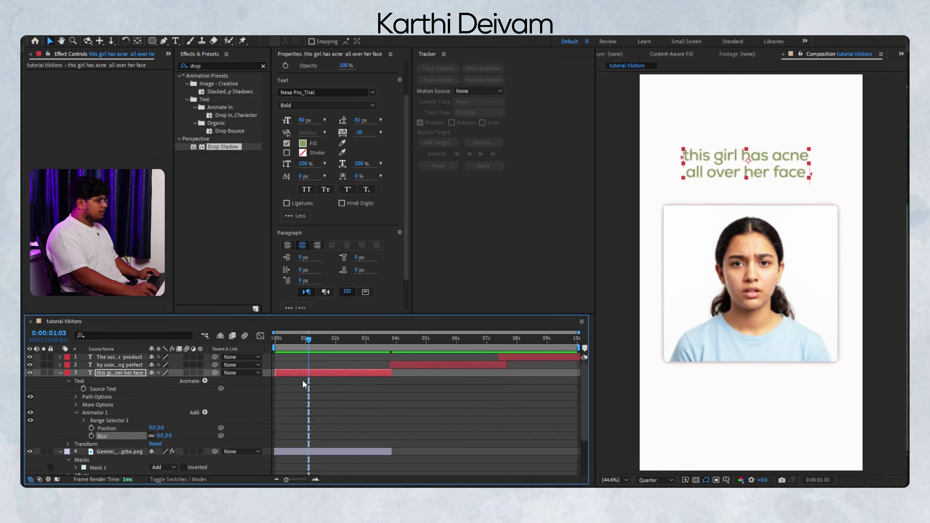
Step: At the start of the timeline, set the first caption animator's Blur to 6
click(289, 399)
drag(307, 340, 257, 388)
click(289, 372)
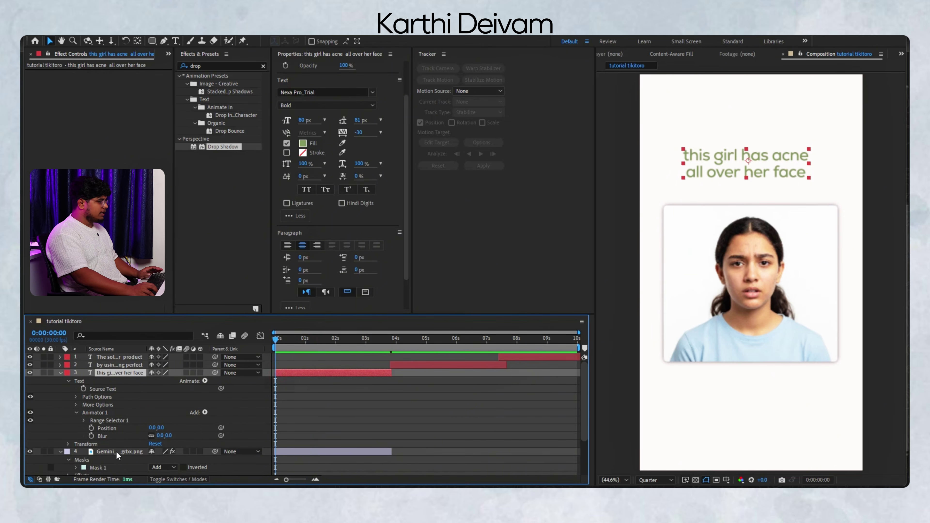
click(161, 435)
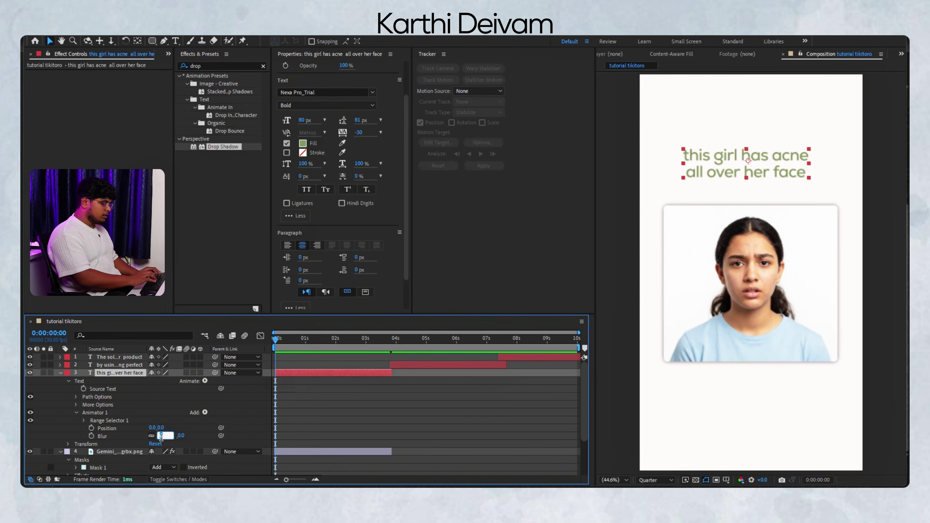
text(6)
key(Return)
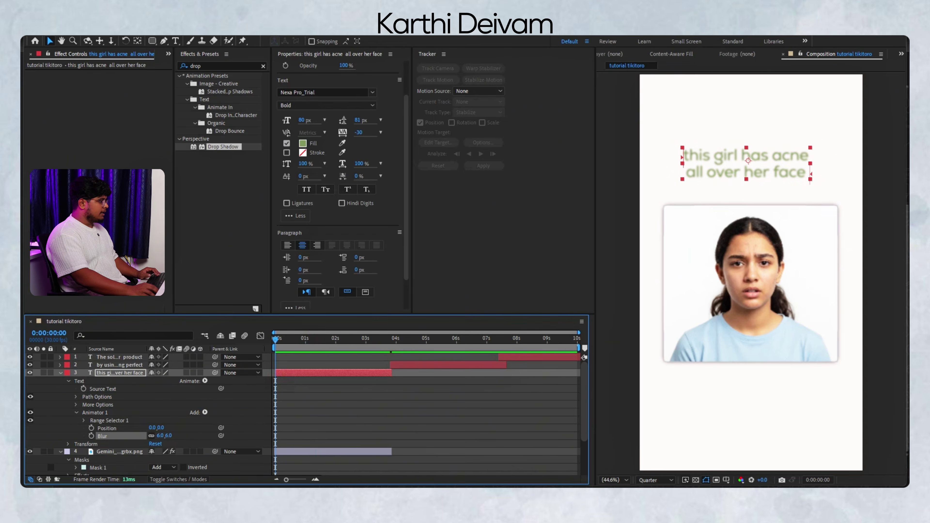
Step: Base the first caption's range selector on Words in its advanced options
scroll(110, 403, down, 3)
scroll(101, 443, up, 1)
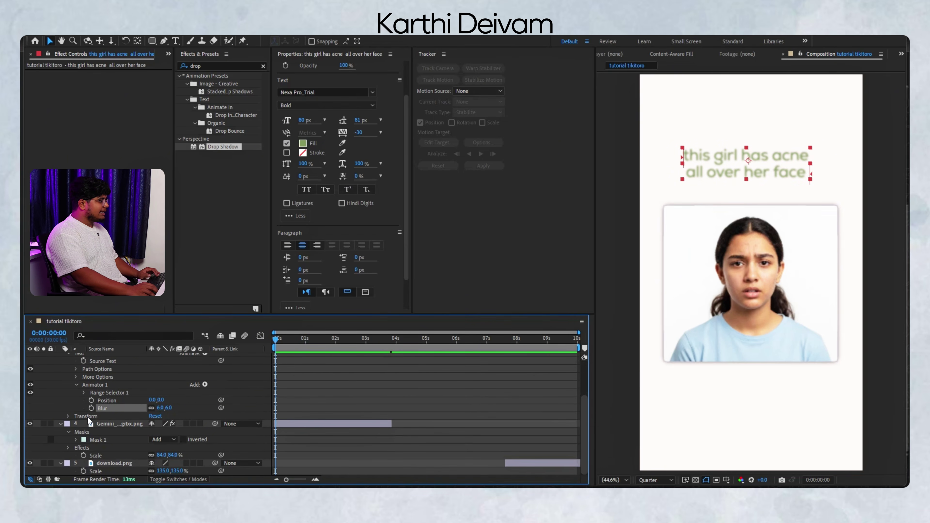
click(83, 393)
click(92, 424)
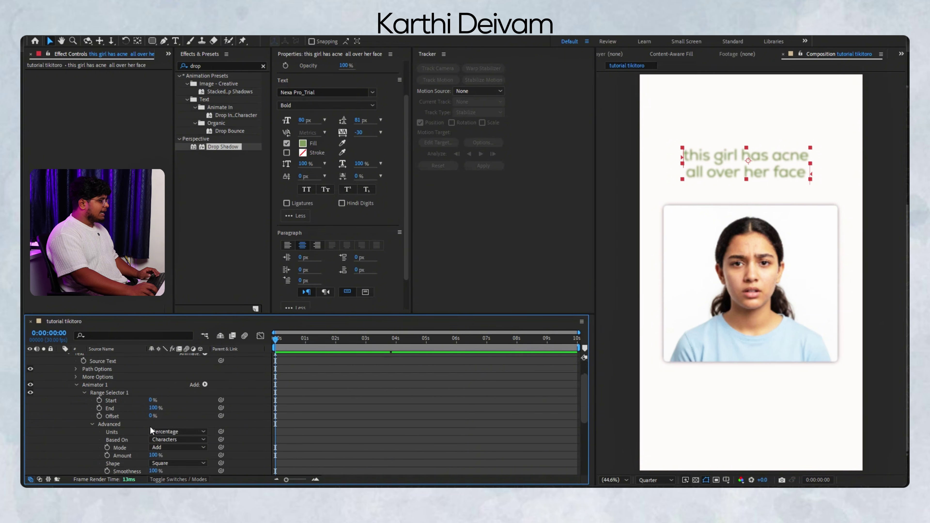
click(185, 439)
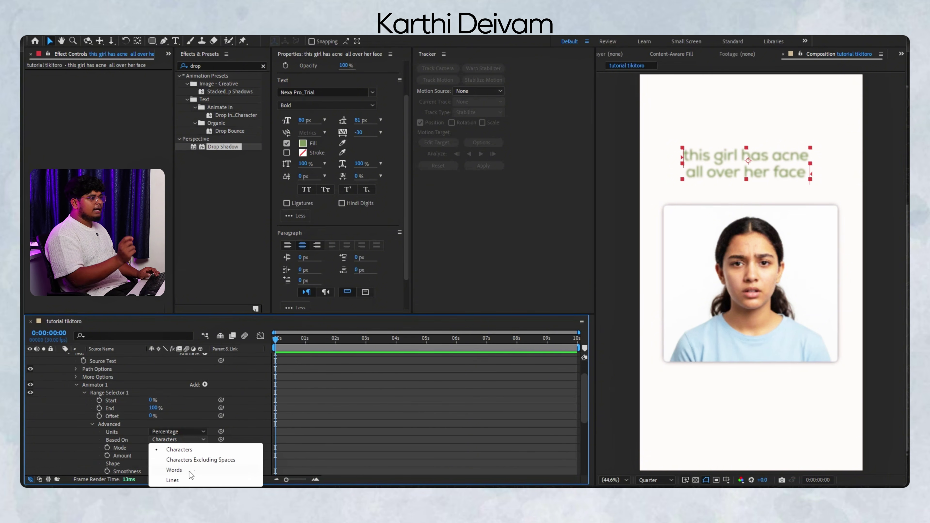
click(174, 470)
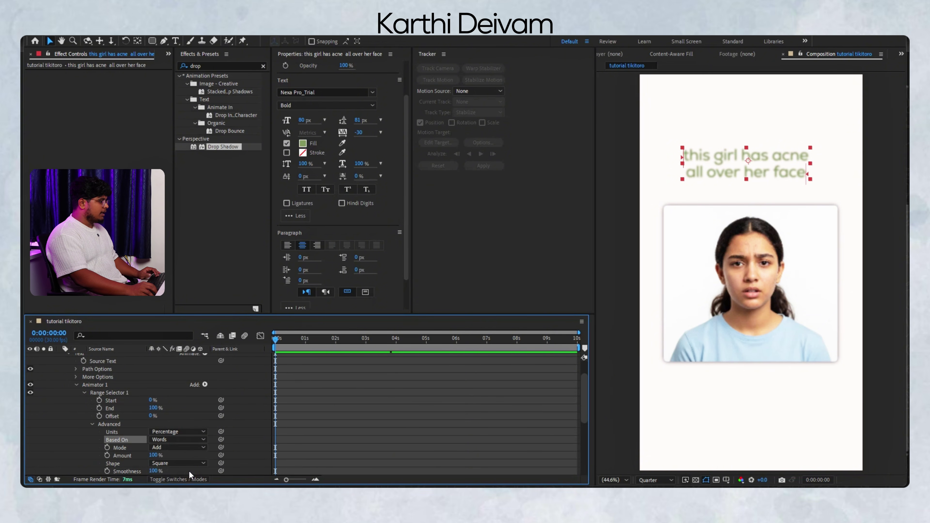
Step: Set the shape of the first caption's range selector to Ramp Up
scroll(153, 465, down, 2)
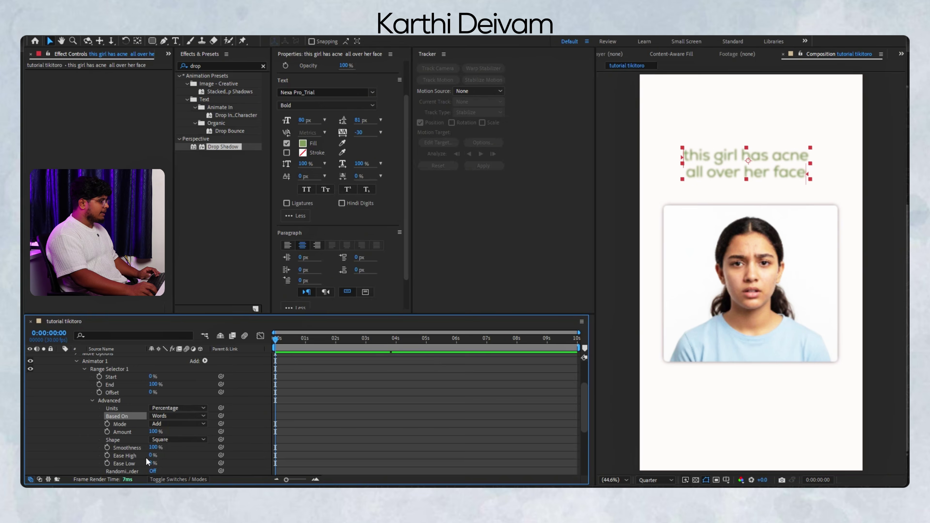
click(176, 419)
click(174, 450)
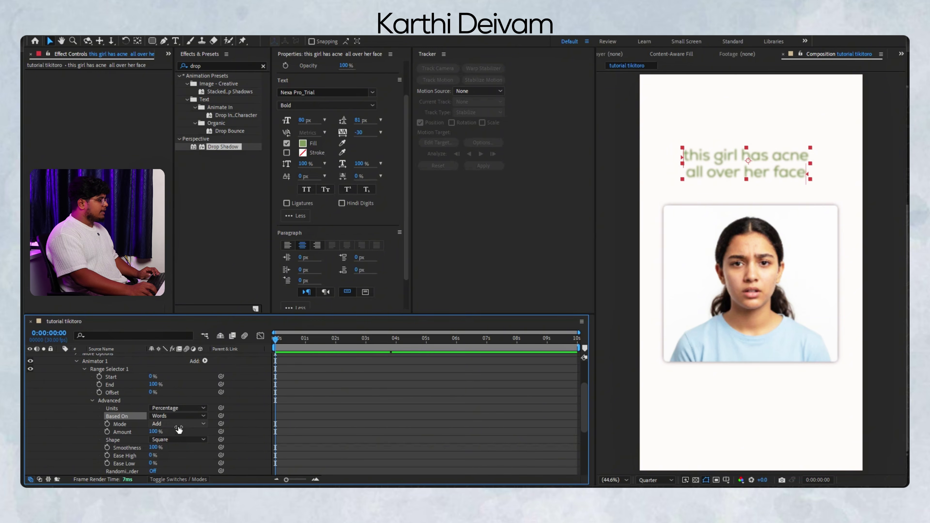
click(181, 441)
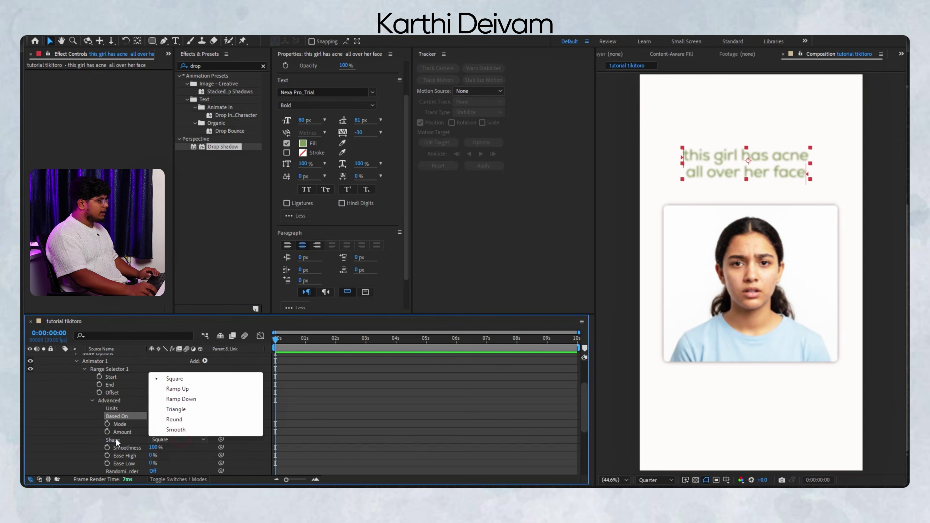
click(172, 391)
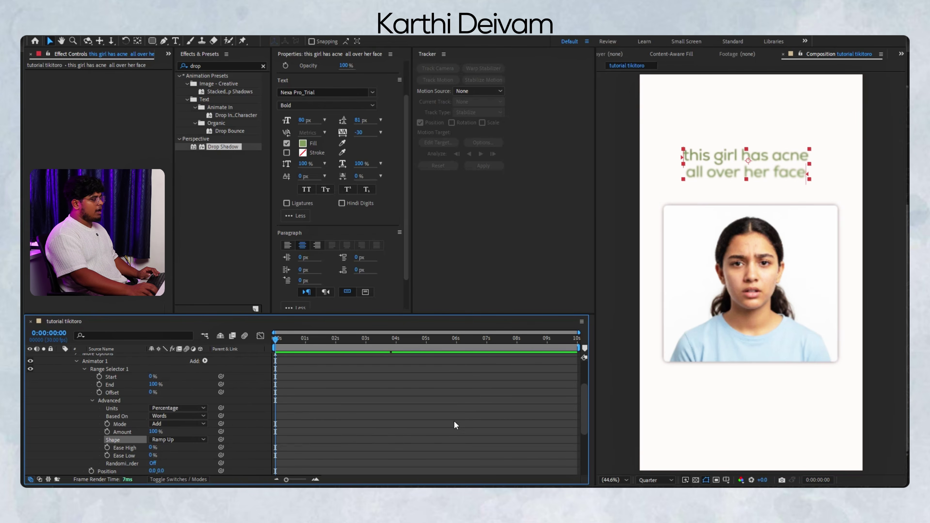
scroll(330, 424, up, 2)
click(282, 404)
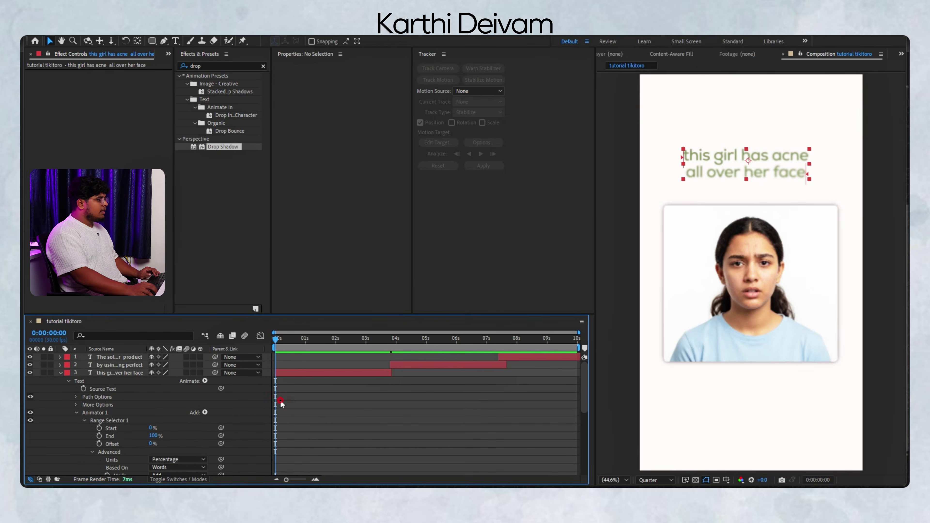
Step: Keyframe the first caption's range selector Offset at -100% at the start of the timeline
click(280, 373)
click(99, 444)
scroll(289, 420, down, 2)
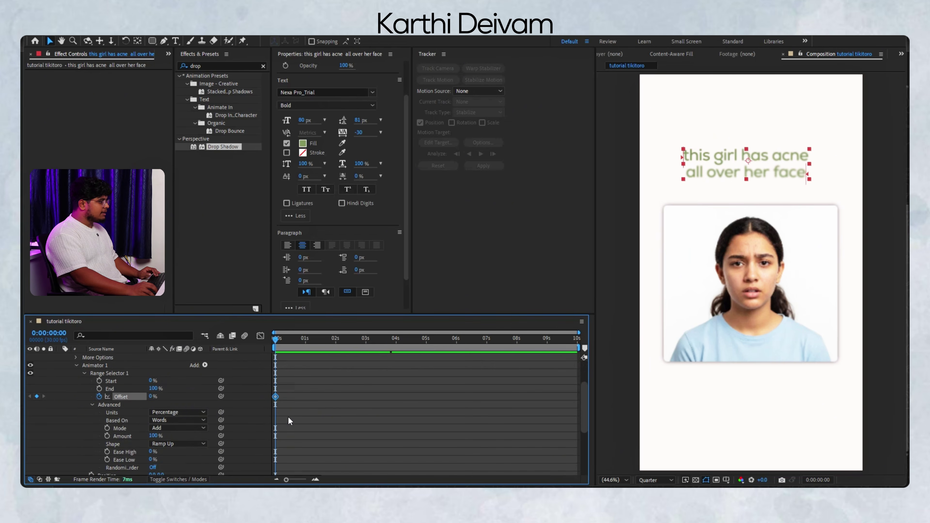
scroll(279, 427, up, 1)
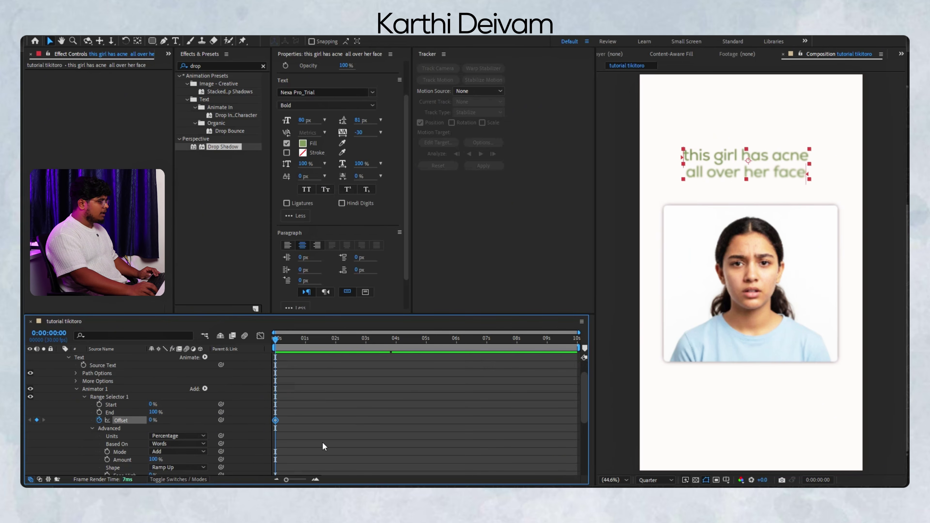
scroll(316, 447, up, 1)
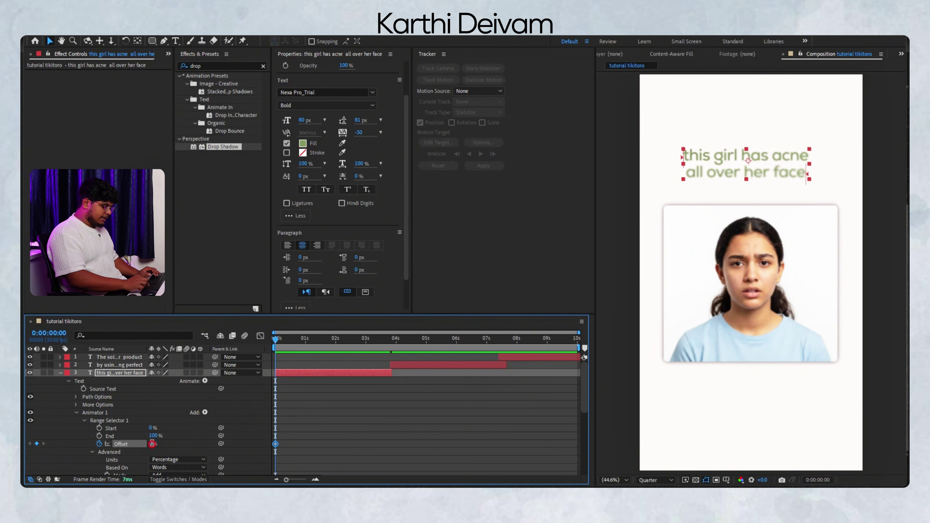
click(152, 443)
text(-100)
key(Return)
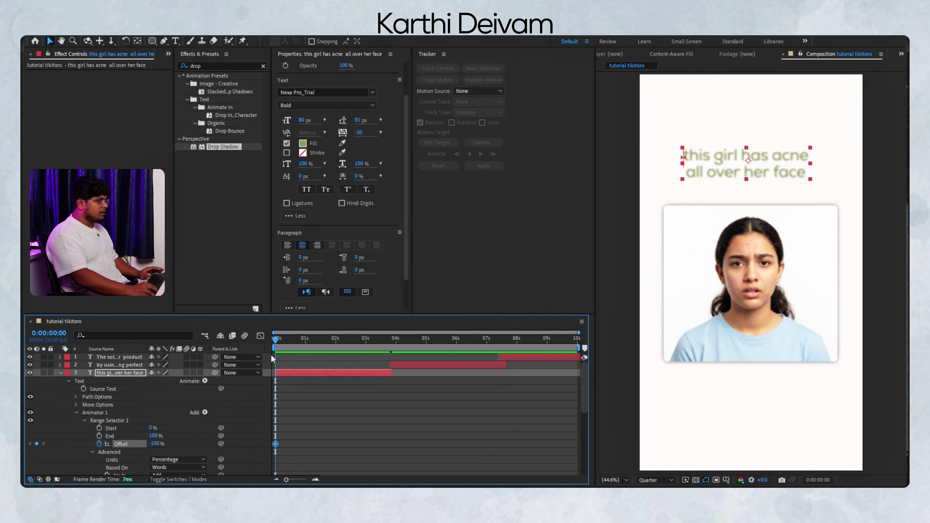
Step: At 0:00:01:26, set the first caption's range selector Offset to 100%
drag(286, 346, 332, 346)
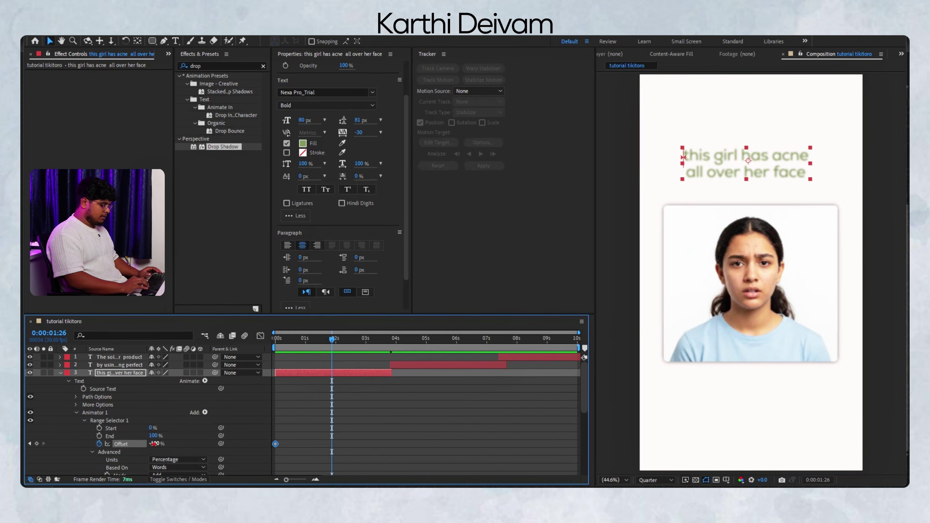
click(154, 443)
text(100)
key(Return)
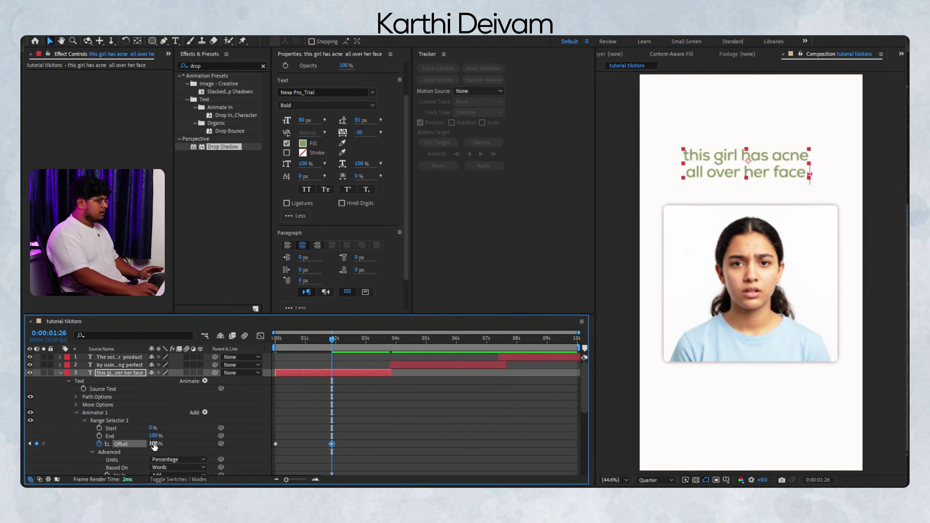
Step: Lower the first caption's text at the start of the timeline by setting the animator's Position to 0, 69
key(Home)
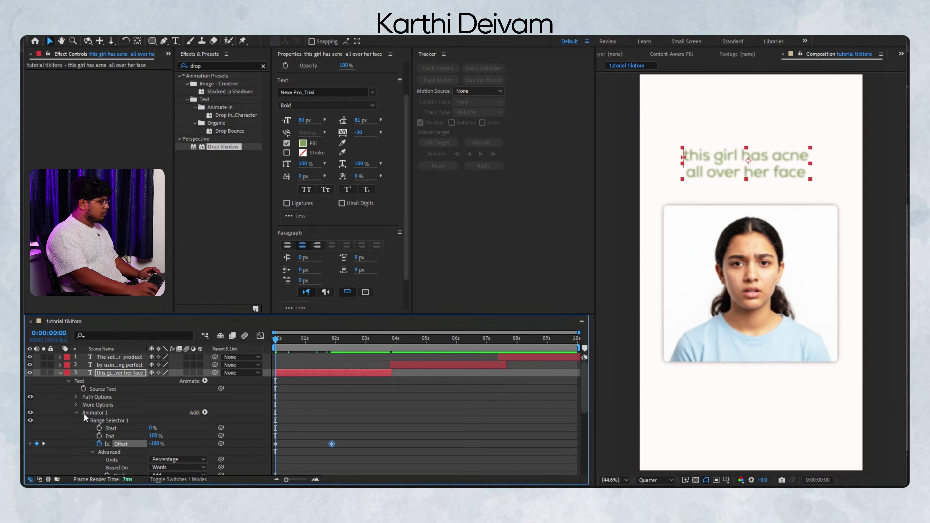
click(84, 420)
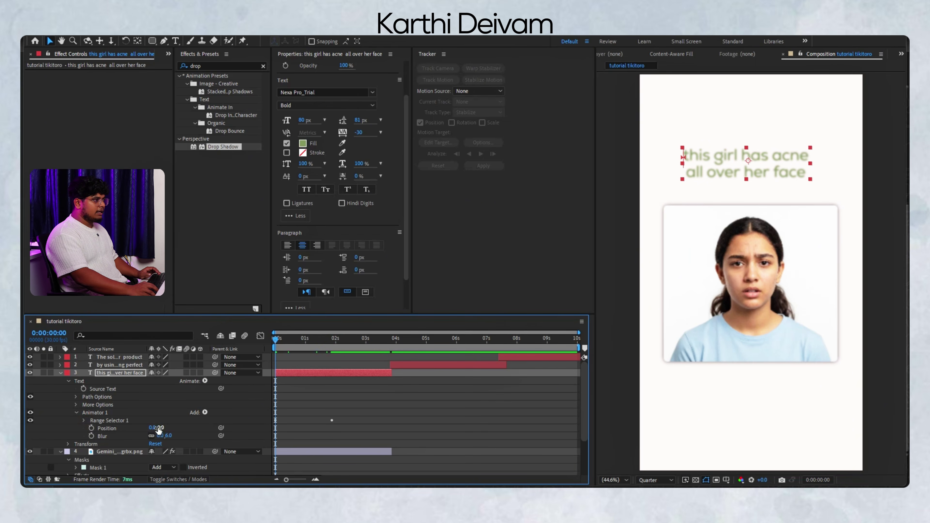
drag(161, 428, 185, 430)
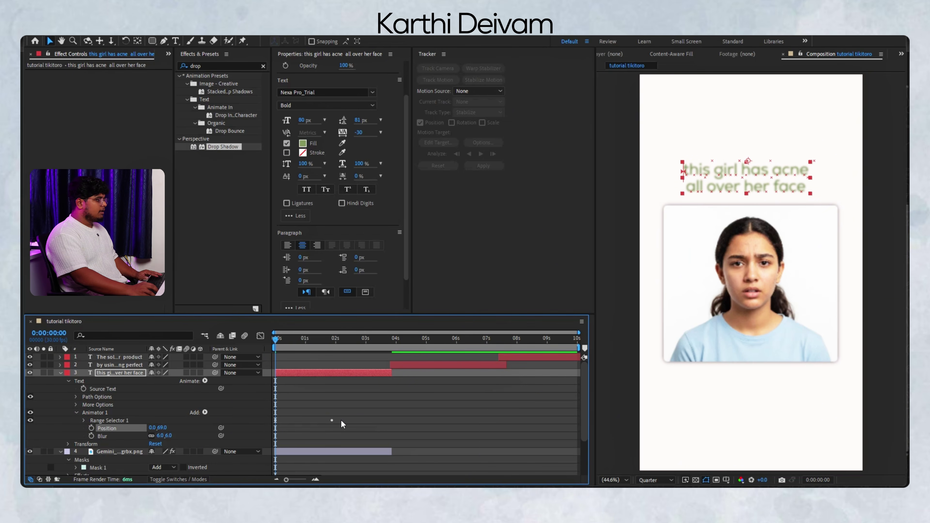
click(298, 396)
click(291, 373)
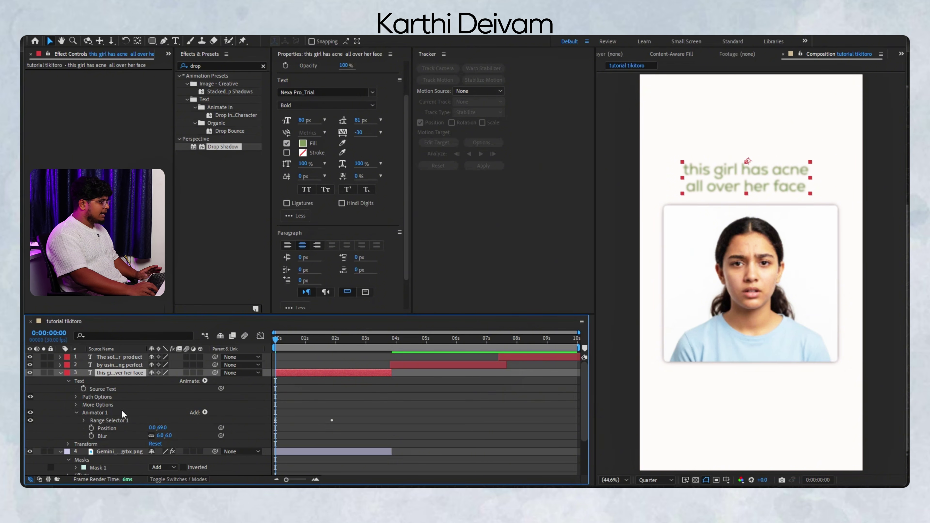
Step: Add an Opacity property to the first caption's animator, set it to 0%, and preview the word reveal
click(205, 412)
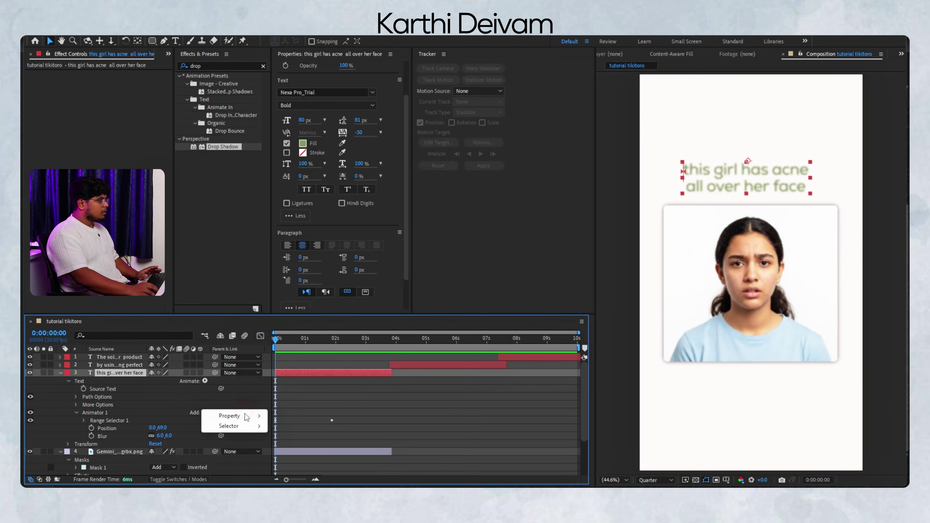
mouse_move(245, 416)
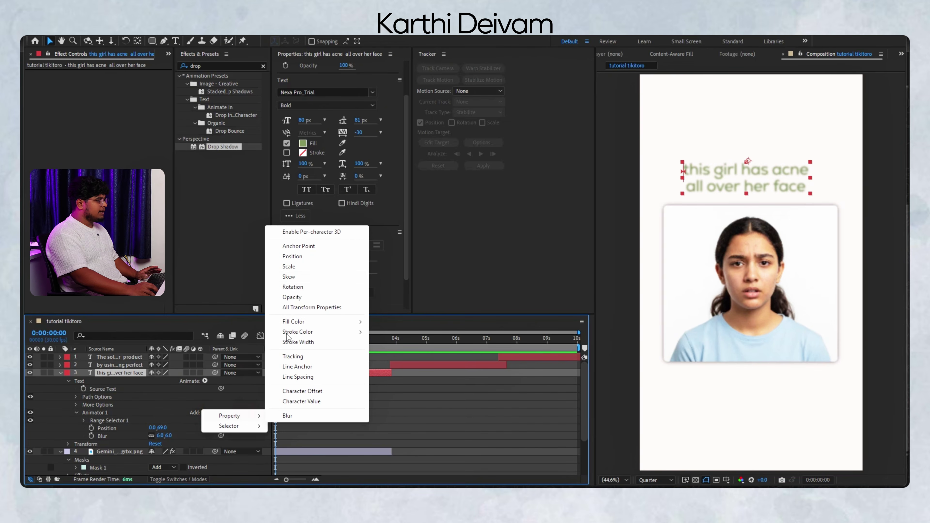
click(312, 297)
click(156, 435)
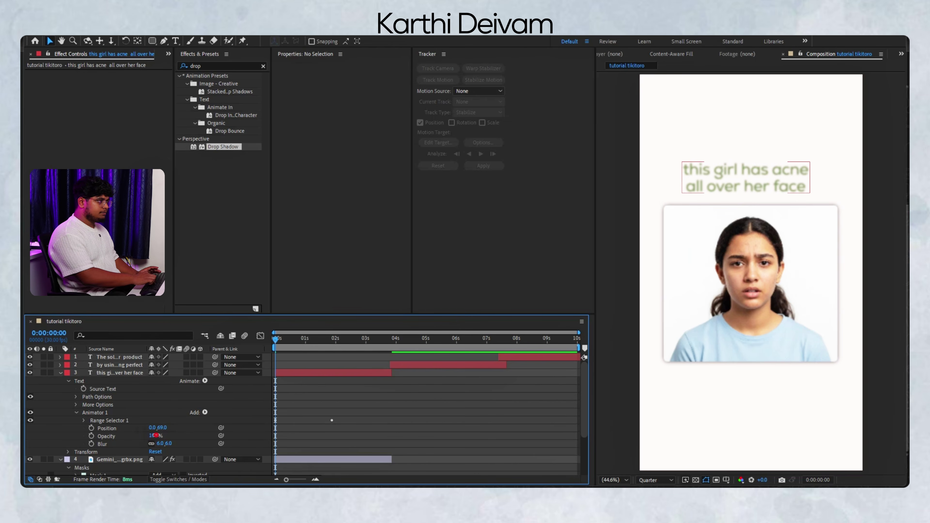
text(0)
key(Return)
drag(277, 347, 324, 353)
key(space)
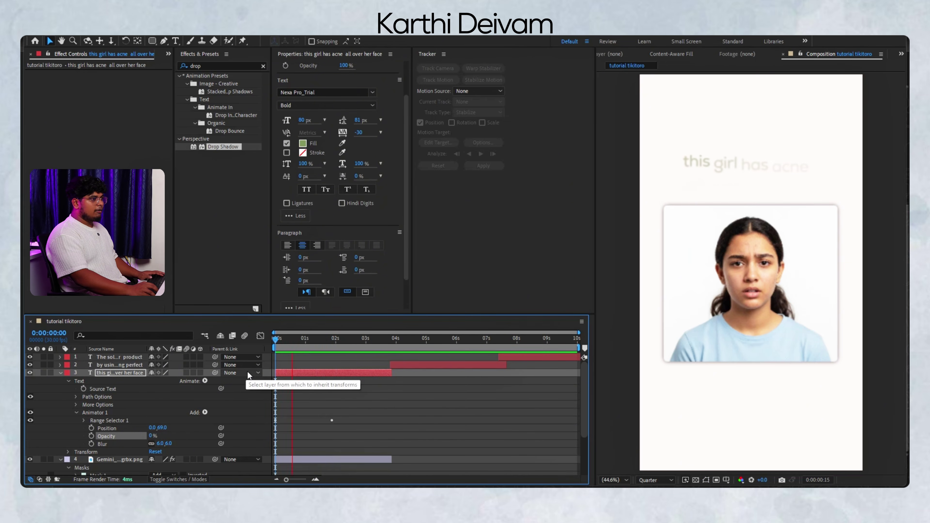
key(space)
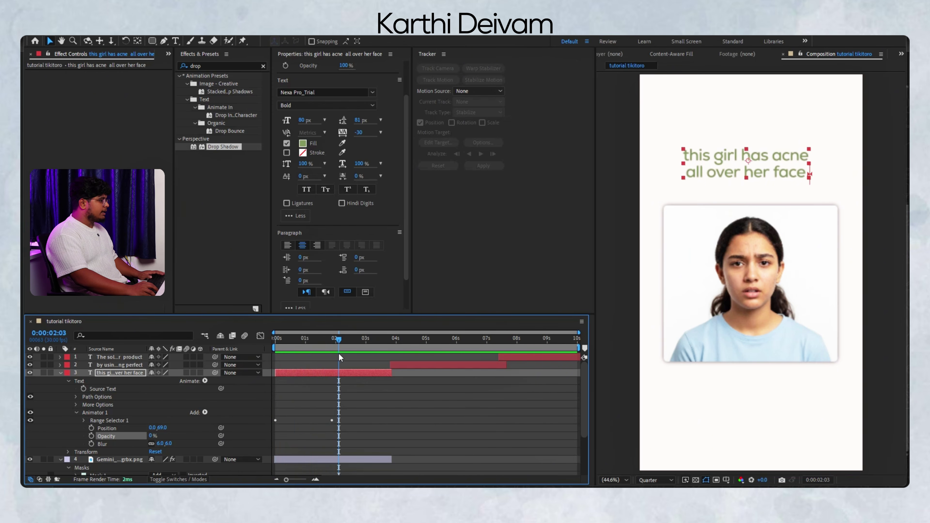
Step: Apply Easy Ease to both Offset keyframes of the first caption's range selector
drag(339, 354, 264, 390)
click(83, 420)
scroll(322, 419, down, 2)
key(F9)
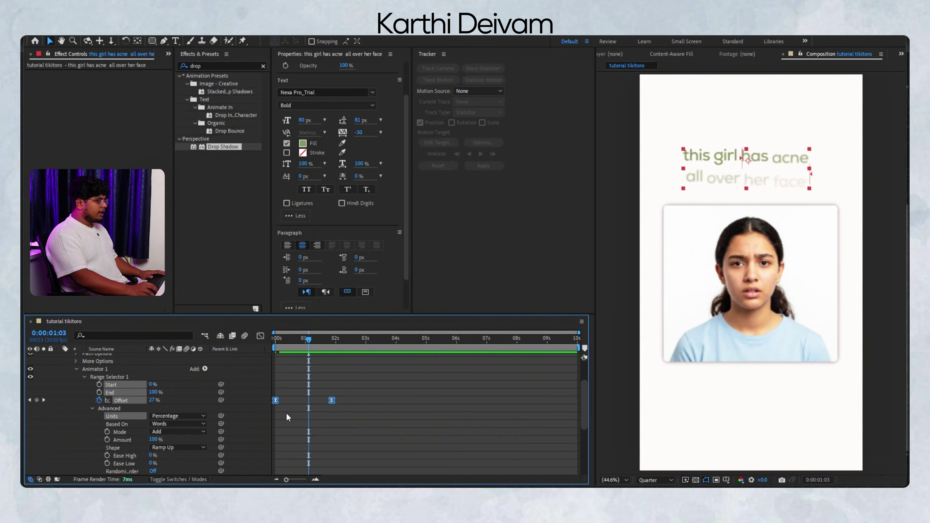
scroll(316, 412, up, 3)
click(308, 415)
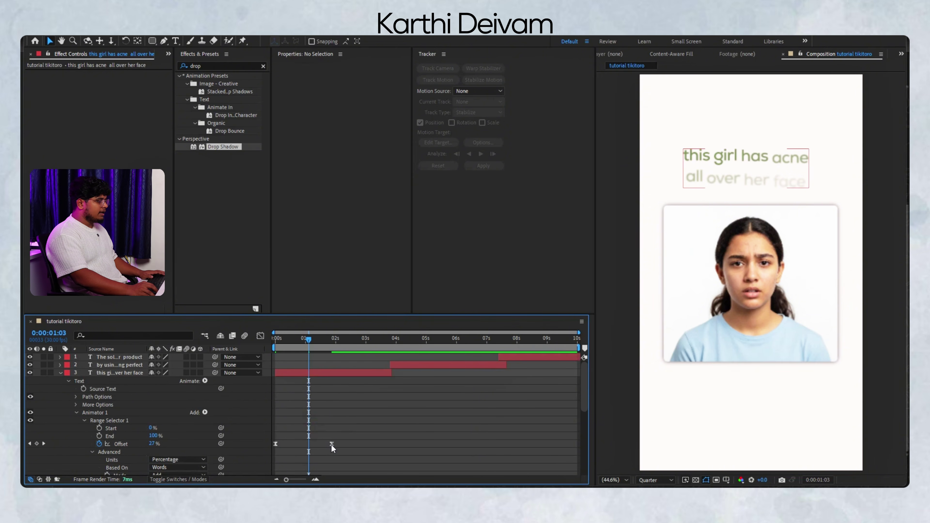
Step: Speed up the caption reveal by moving its ending Offset keyframe to just after 0:00:01:03, and play it back
drag(331, 445, 311, 444)
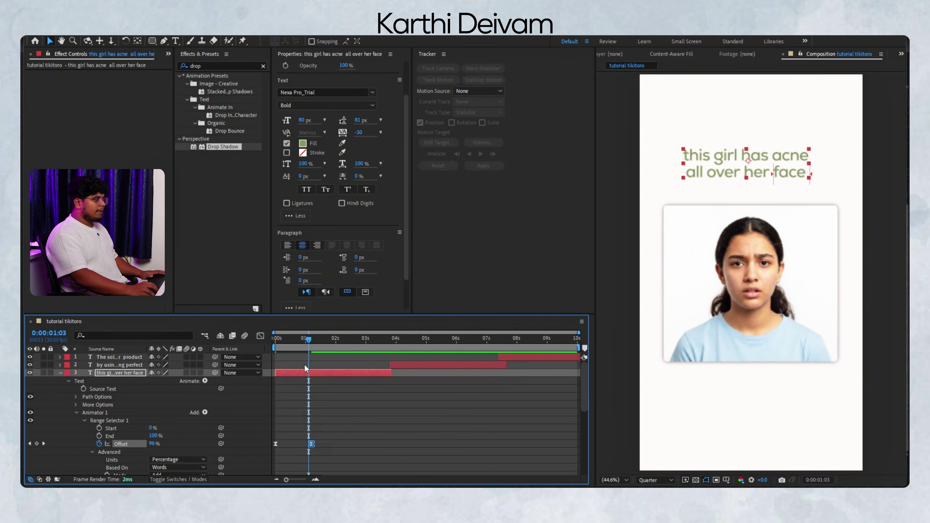
key(Home)
key(space)
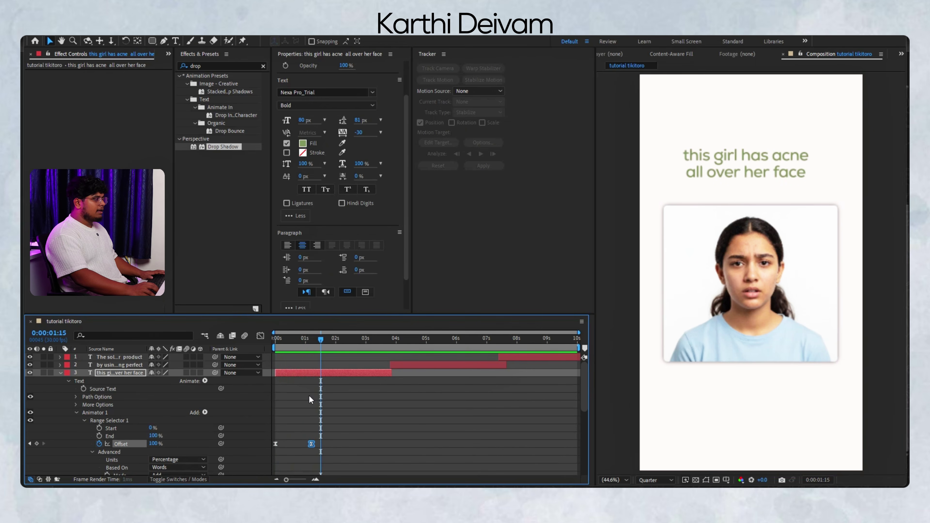
key(space)
key(space)
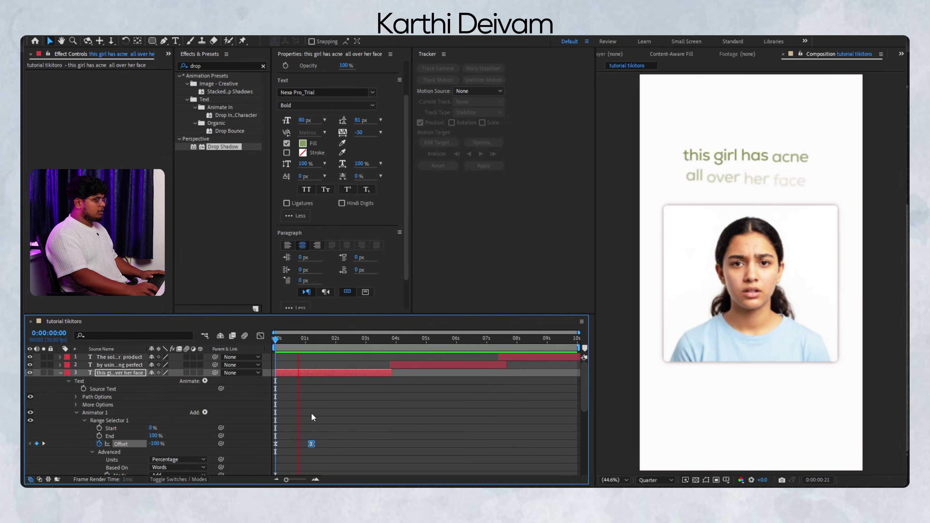
key(space)
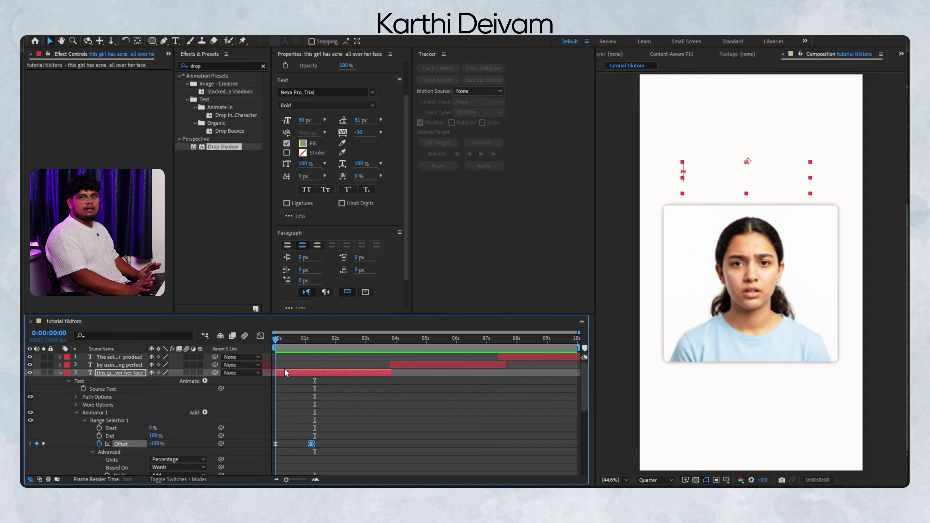
drag(279, 340, 304, 370)
Step: Create a Position keyframe with the current values on the portrait image layer and move it to slightly before the 2-second mark
scroll(304, 370, down, 10)
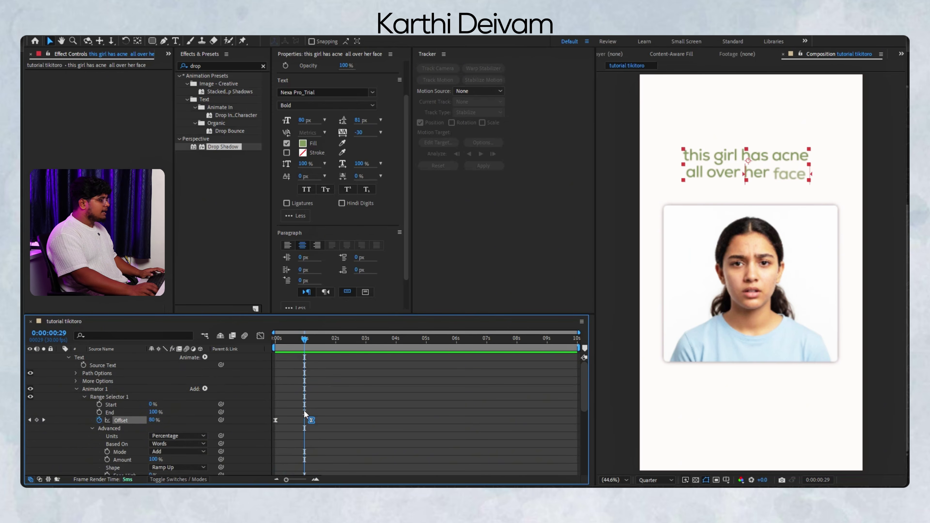
click(297, 400)
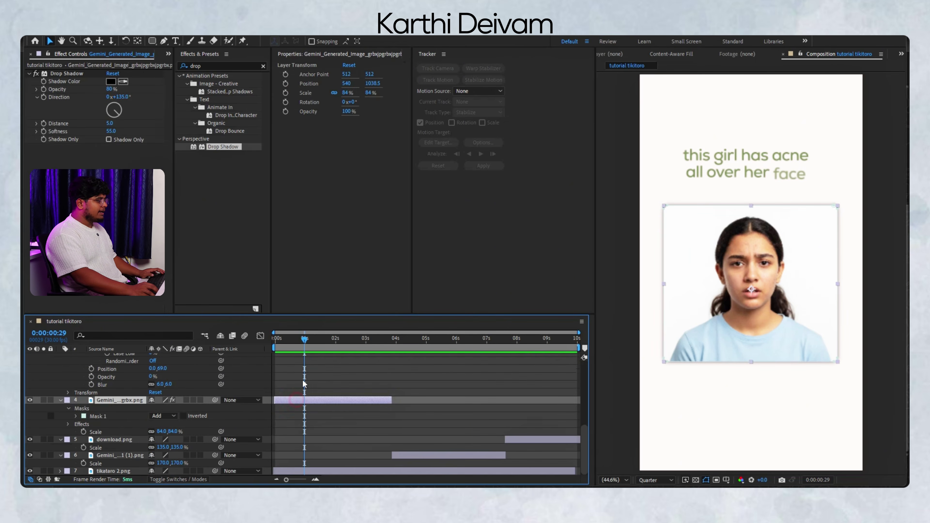
drag(304, 346, 271, 378)
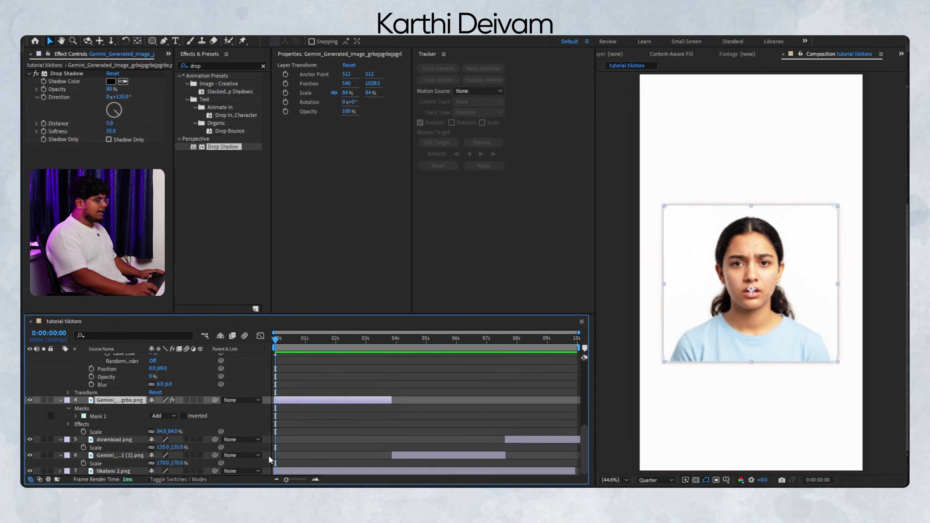
click(287, 416)
click(281, 401)
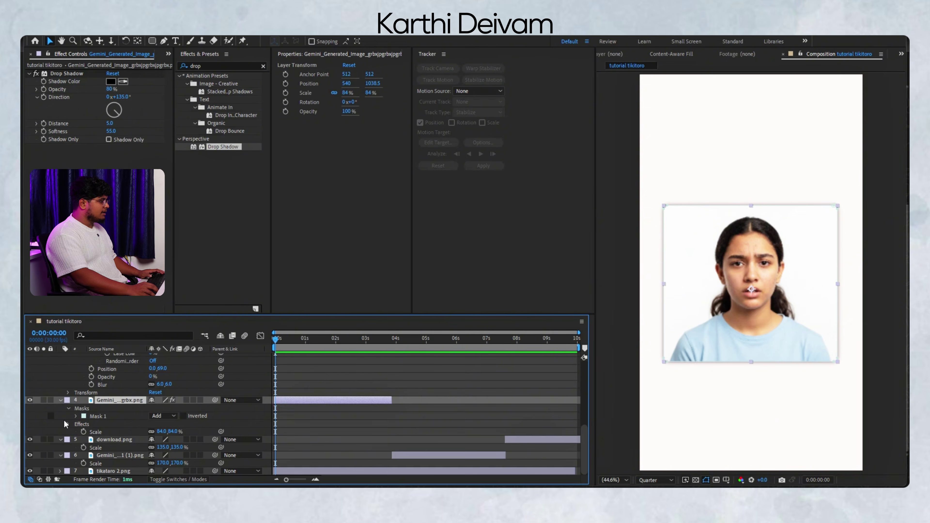
key(p)
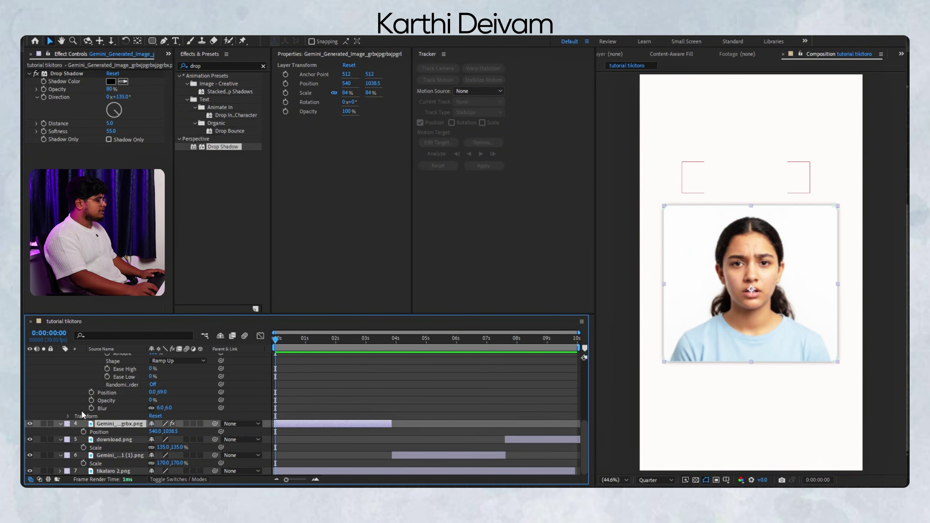
click(83, 431)
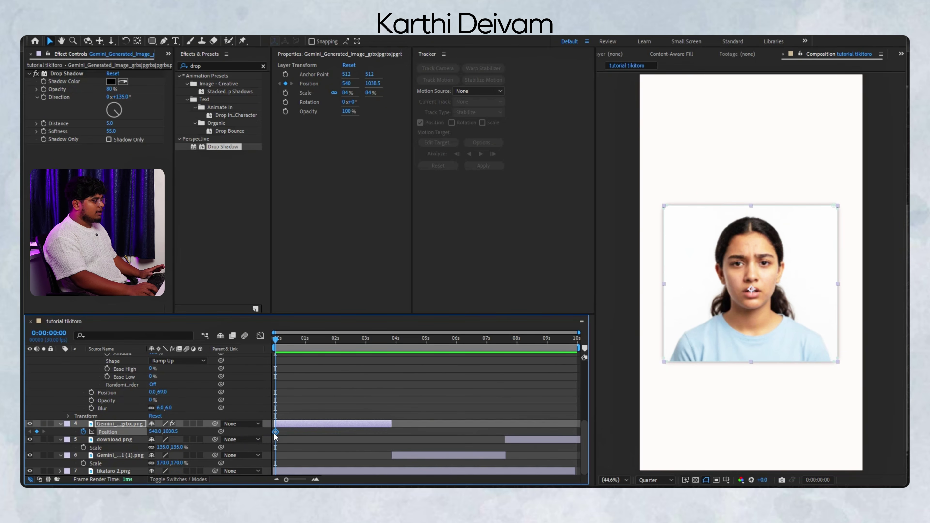
drag(278, 432, 329, 439)
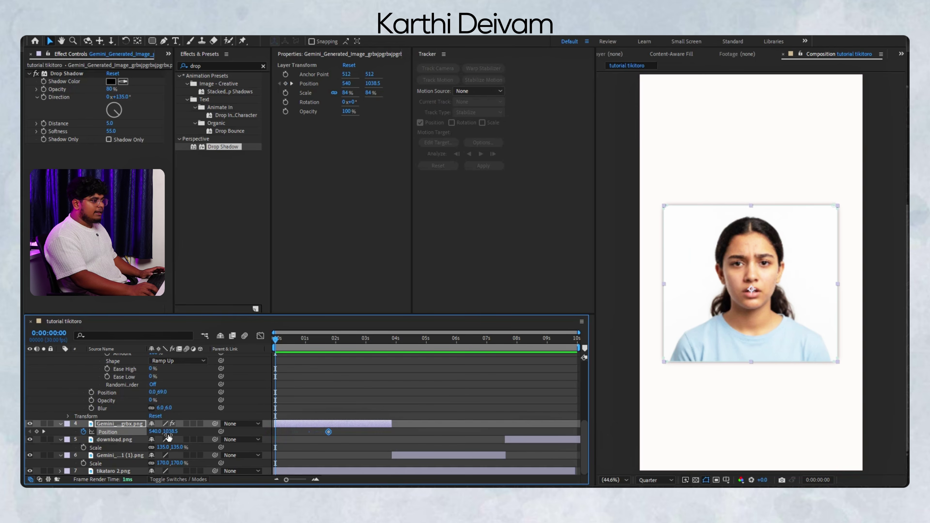
Step: At the start of the timeline, move the portrait off-screen horizontally by setting its Position to 1546, 1038.5
drag(168, 431, 280, 434)
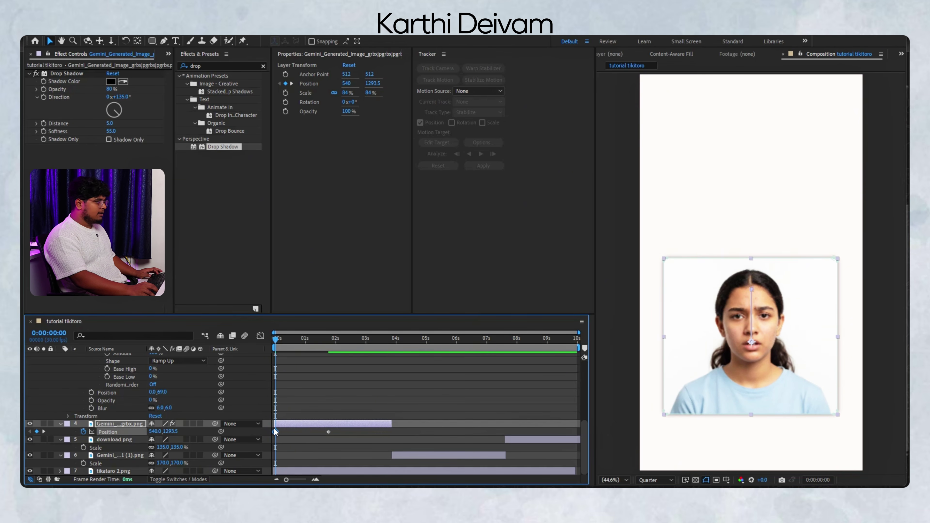
key(ctrl+z)
drag(154, 431, 610, 428)
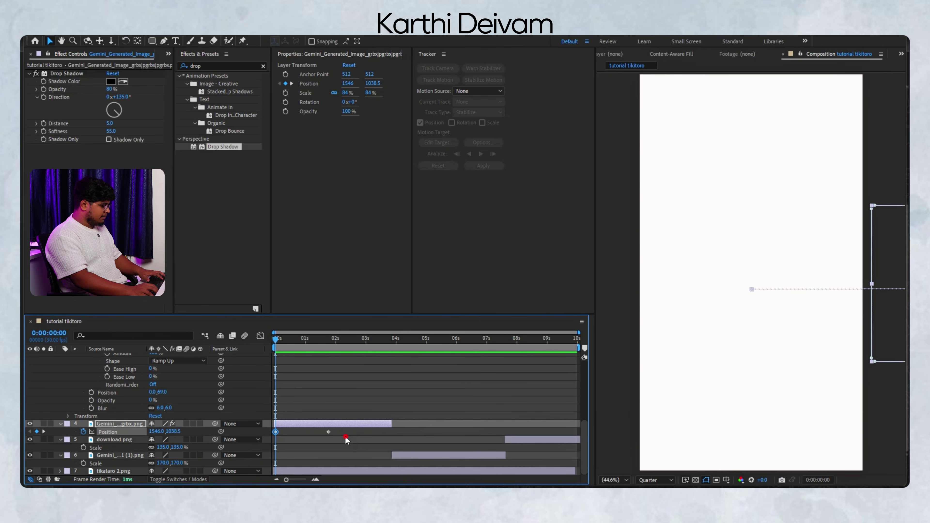
Step: Easy-ease both portrait Position keyframes and reshape their speed graph into a sharp early peak with a long slowdown, previewing the slide-in
drag(346, 440, 264, 429)
key(F9)
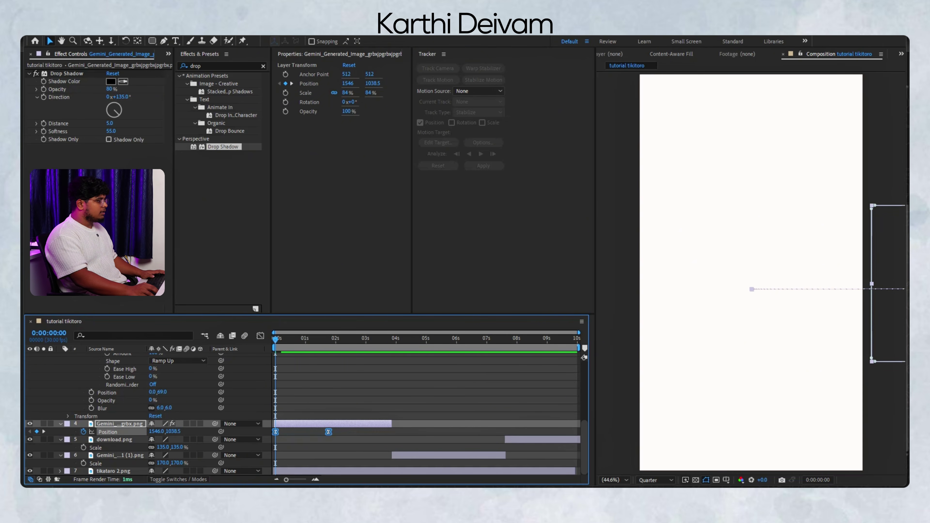
click(260, 336)
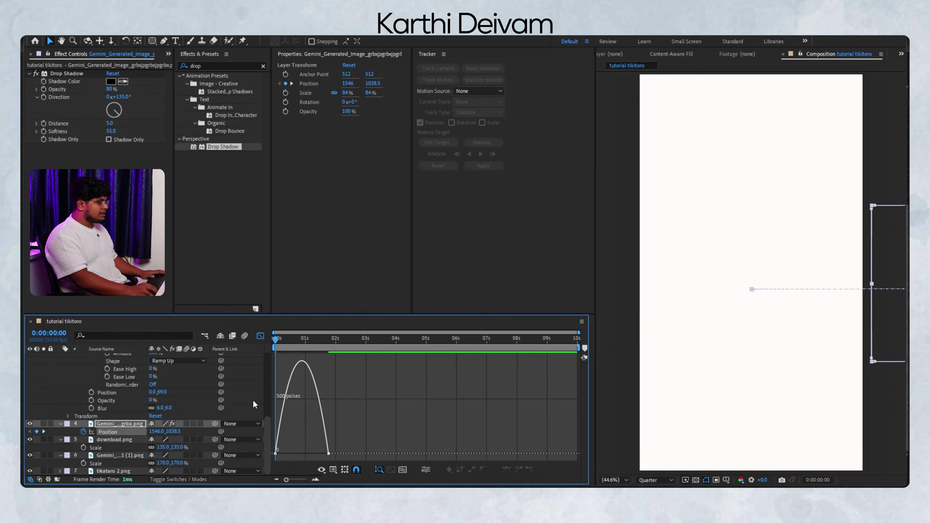
drag(335, 458, 302, 453)
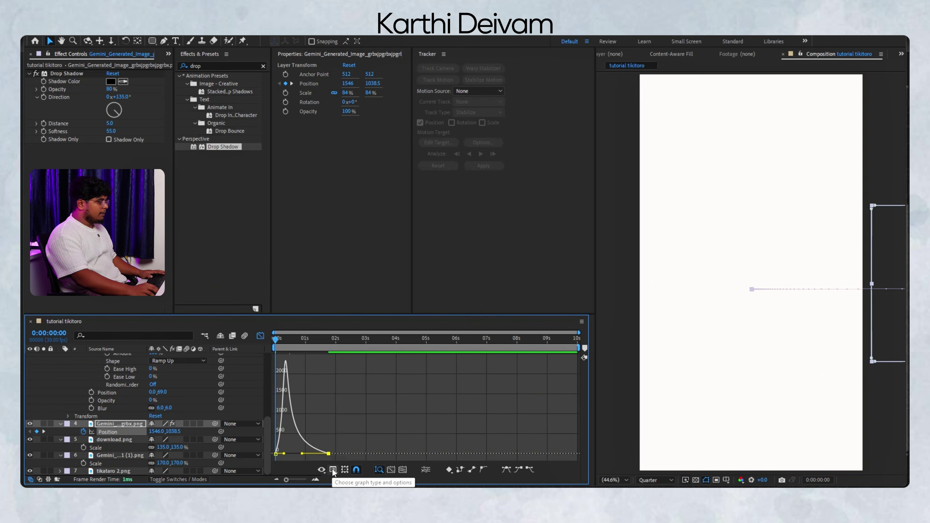
key(space)
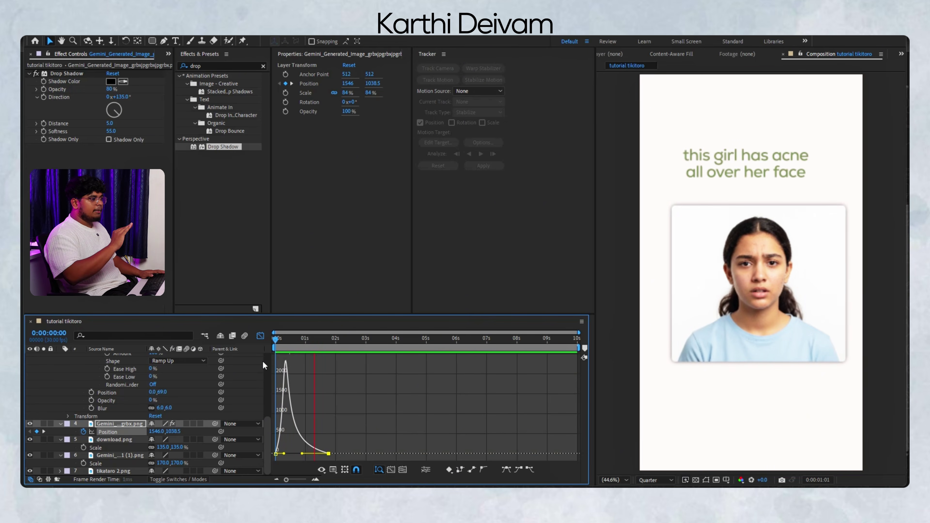
key(space)
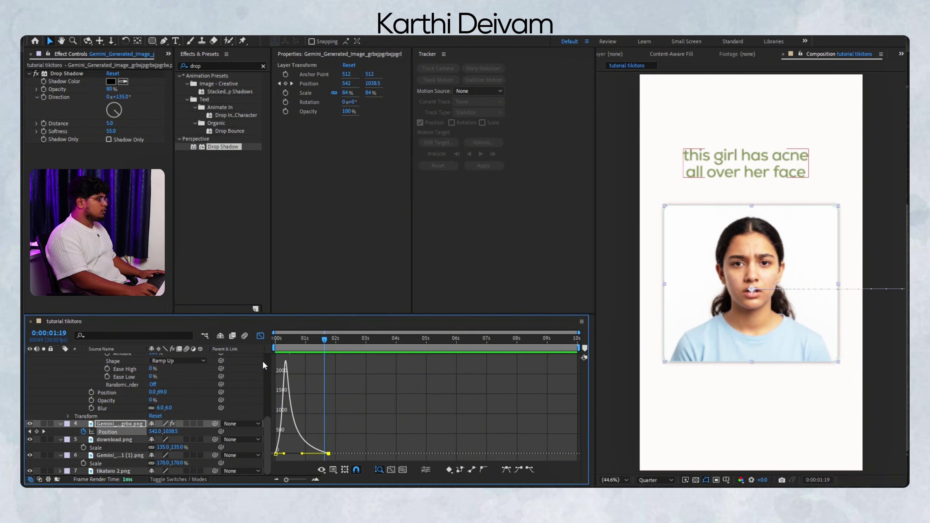
Step: Shorten the portrait's slide-in by moving its ending Position keyframe back to shortly after the 1-second mark, and play it back
key(shift+F3)
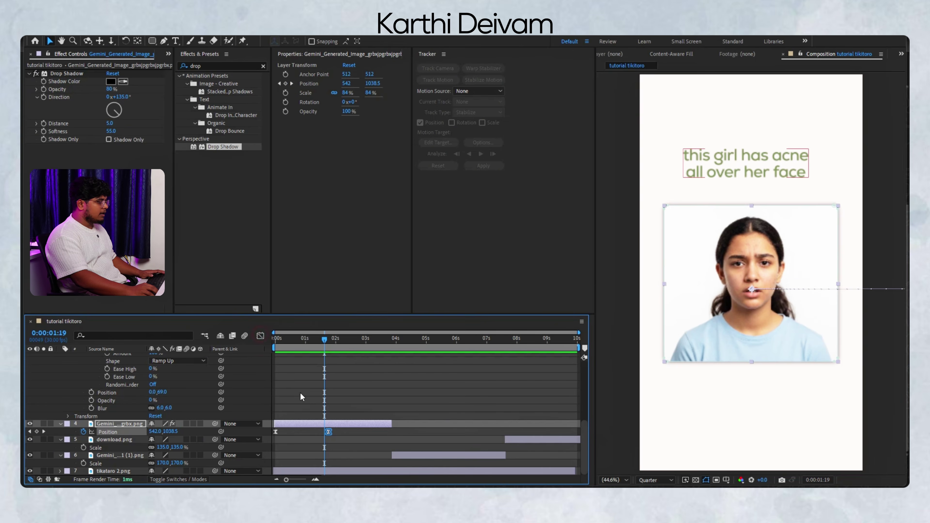
drag(329, 431, 317, 435)
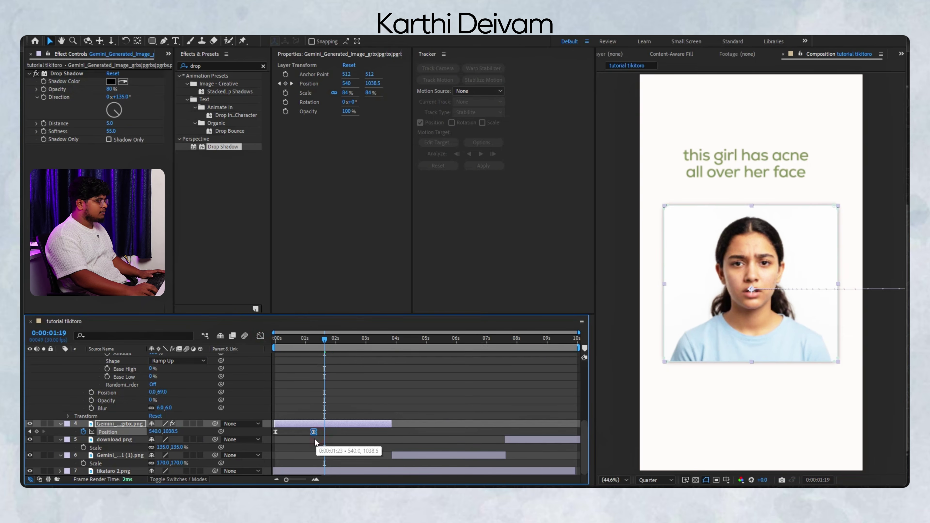
key(Home)
key(space)
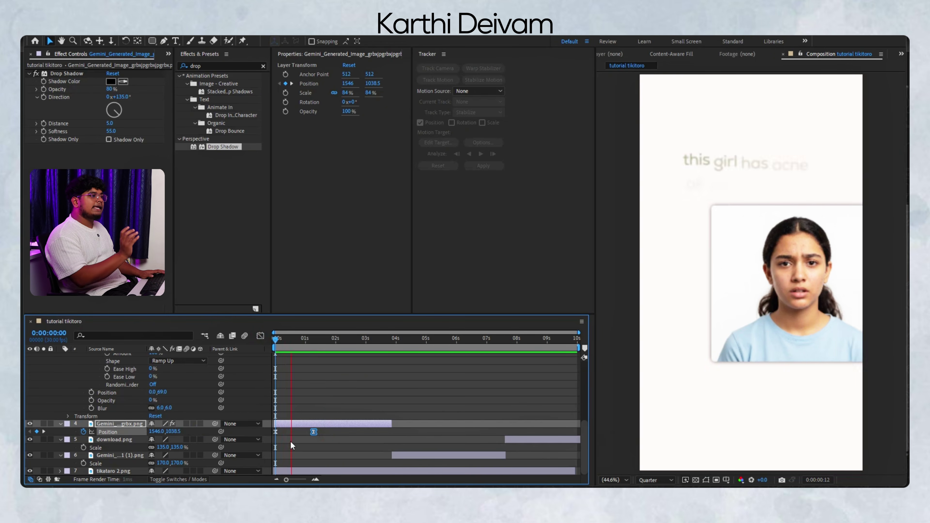
key(space)
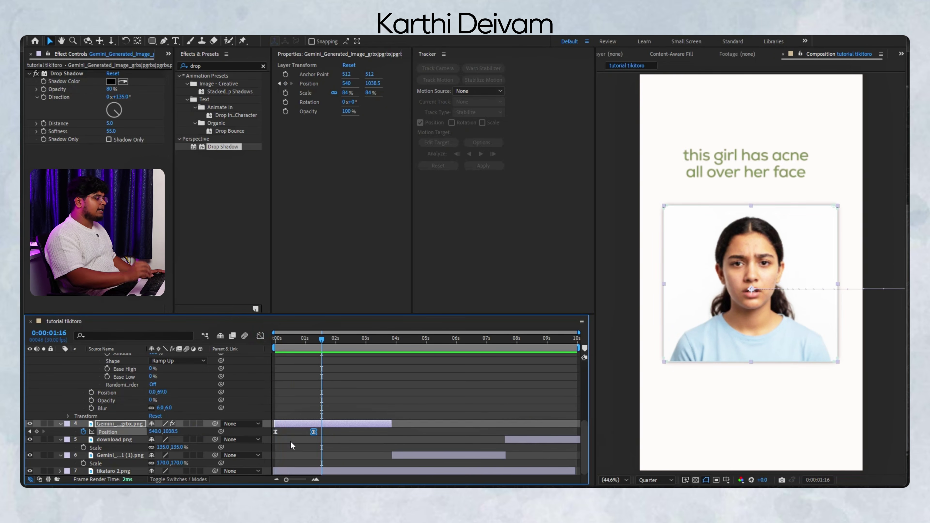
key(Home)
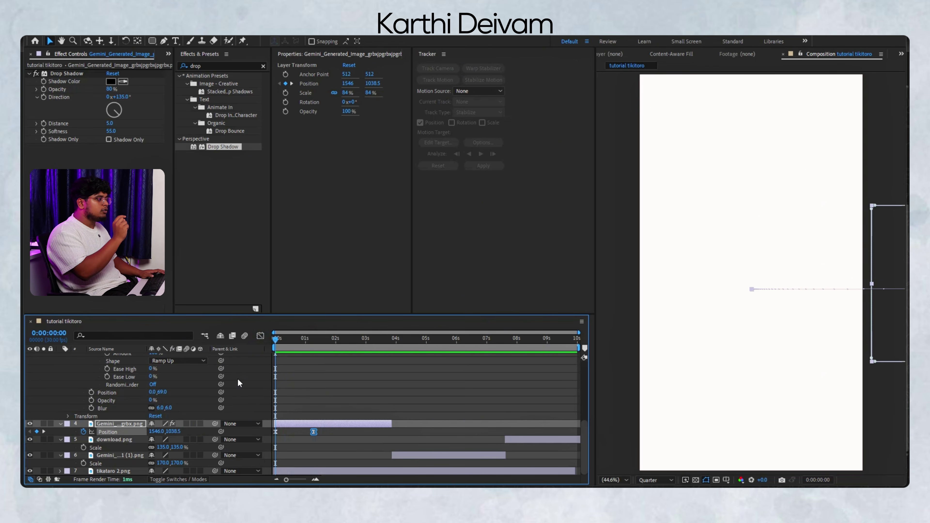
key(space)
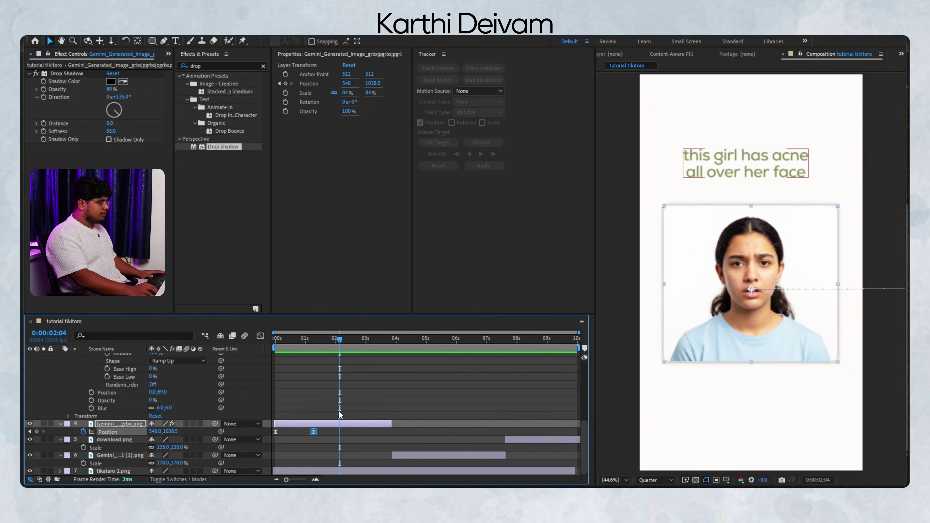
Step: Keyframe the portrait's current Position at 0:00:02:08, move it above the frame to 540, -406.5 at 0:00:03:08, and preview the exit
key(space)
key(space)
click(37, 431)
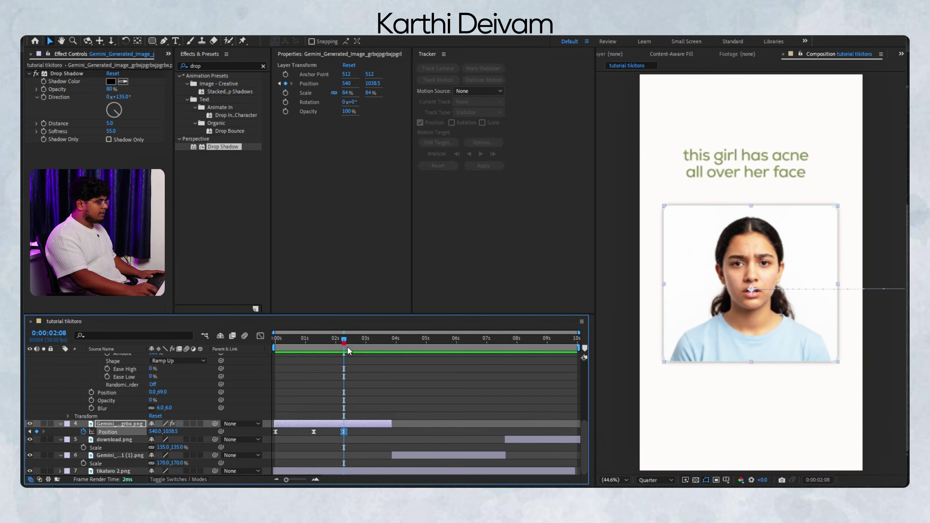
drag(347, 347, 374, 380)
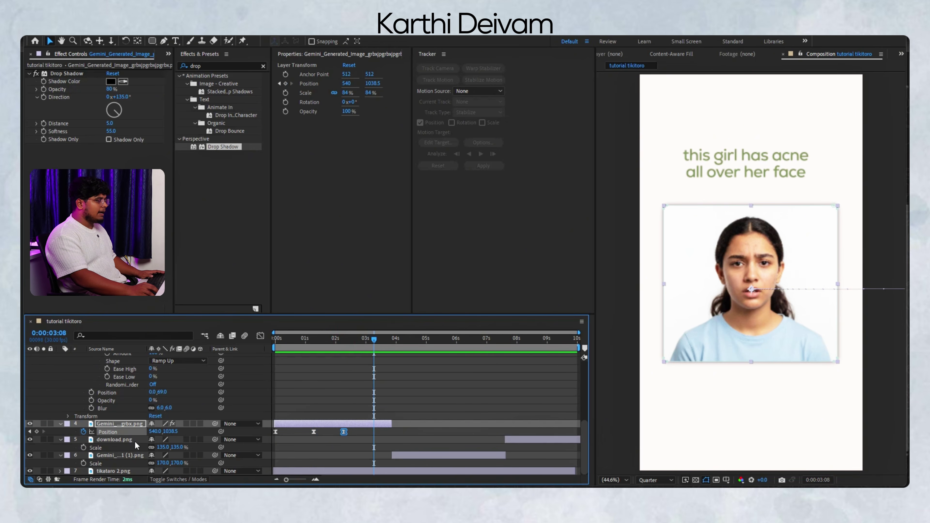
drag(172, 431, 160, 438)
drag(374, 341, 280, 407)
key(space)
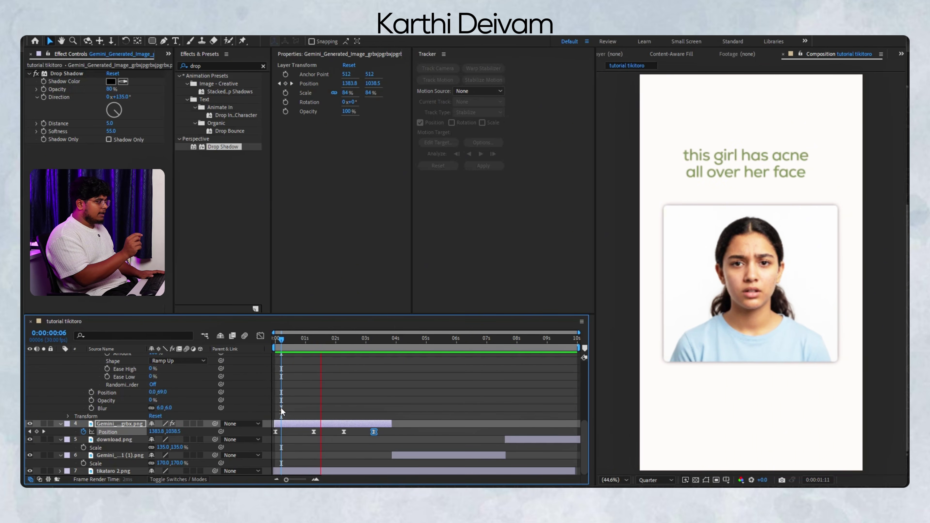
key(space)
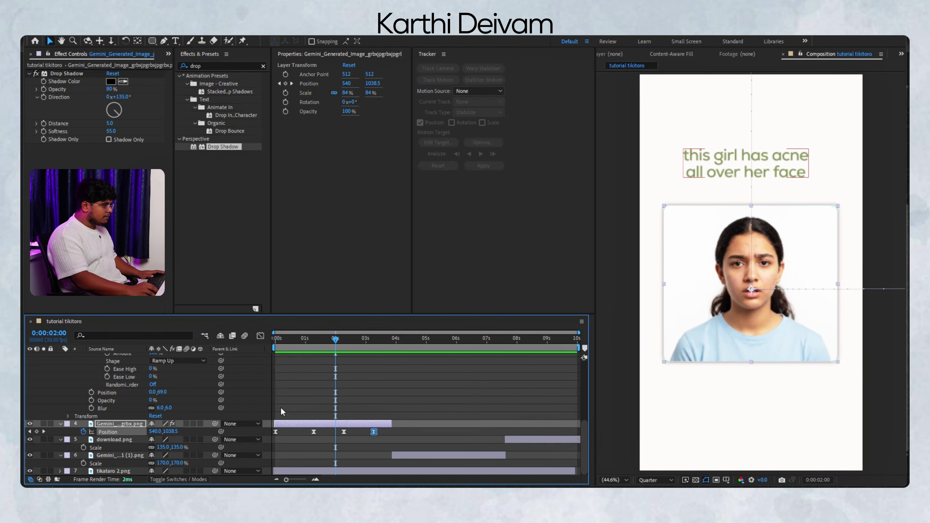
mouse_move(336, 366)
mouse_down()
mouse_move(308, 364)
mouse_move(329, 368)
mouse_up()
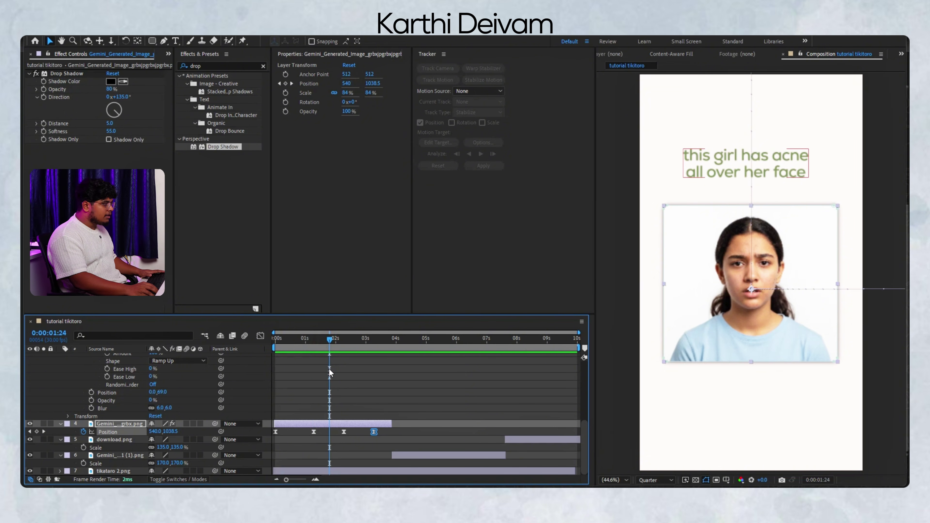
key(space)
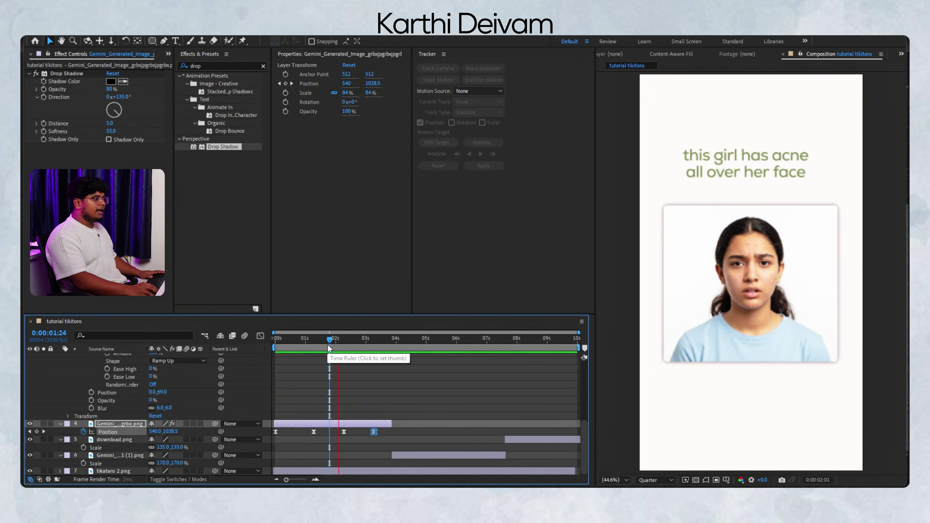
key(space)
Step: Place the standing girl image layer above the portrait layer in the stack and shift it to start at 0:00:02:08
drag(371, 349, 344, 424)
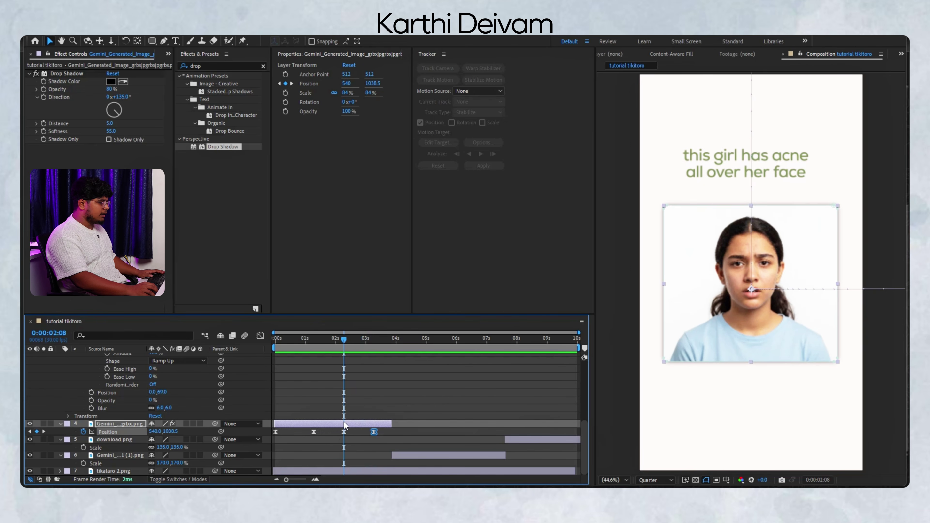
click(410, 455)
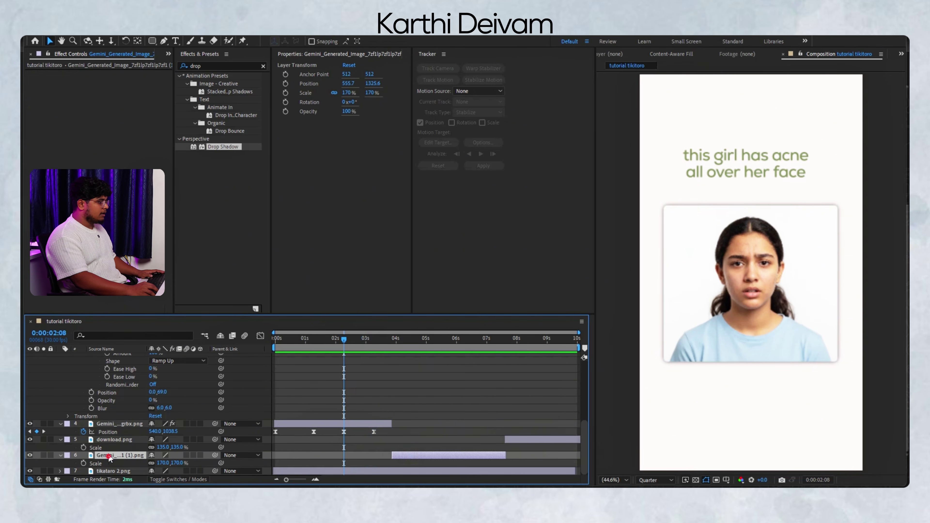
drag(109, 457, 110, 420)
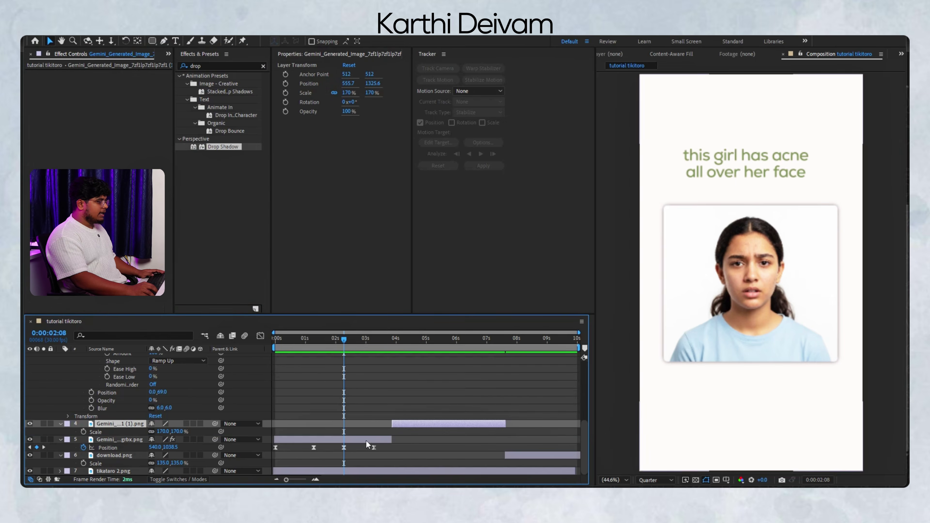
drag(400, 423, 349, 445)
scroll(347, 444, up, 2)
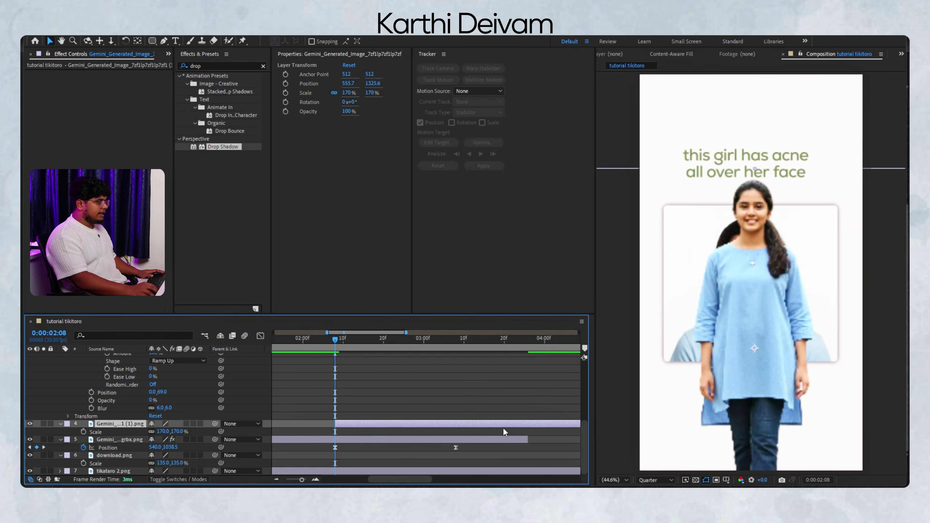
Step: Split the "this girl has acne all over her face" caption at 0:00:02:08 and delete the part after it
drag(336, 347, 395, 381)
click(411, 369)
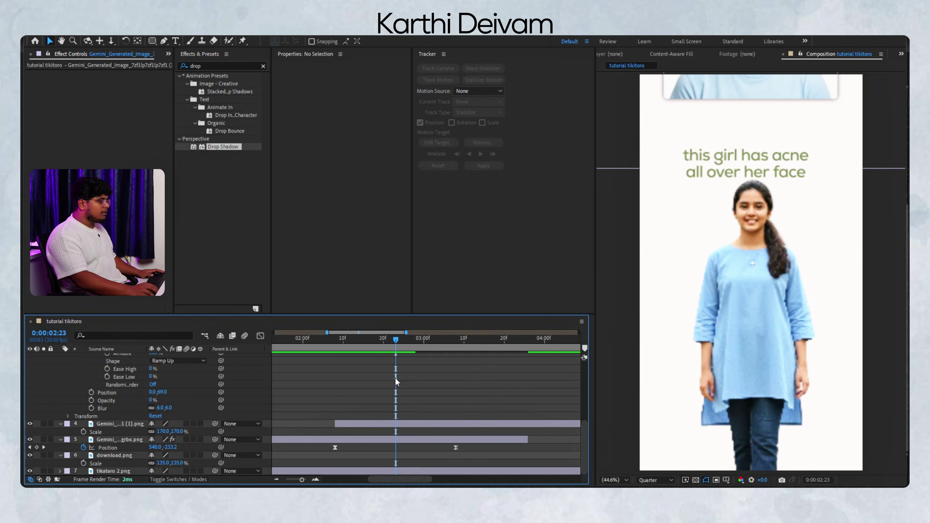
click(385, 414)
scroll(377, 408, up, 5)
scroll(370, 403, down, 4)
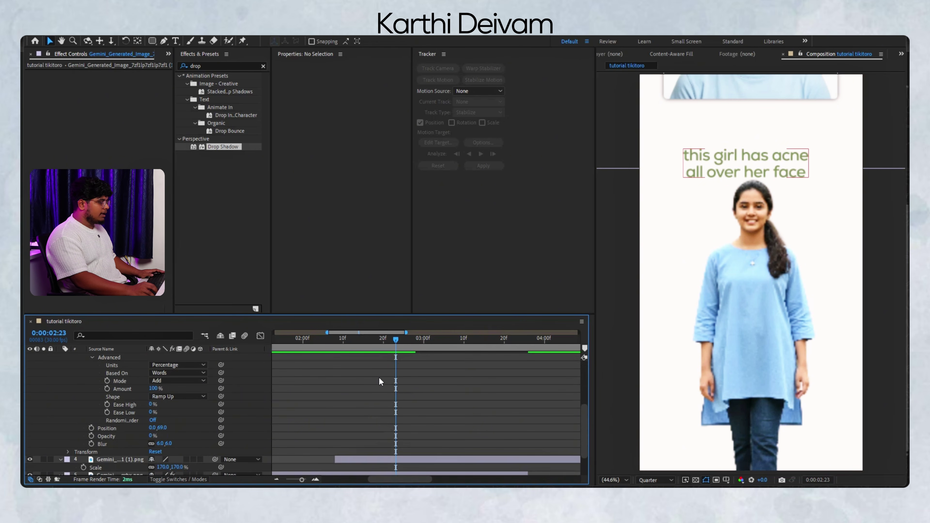
drag(393, 347, 336, 422)
scroll(337, 421, up, 2)
scroll(336, 424, up, 2)
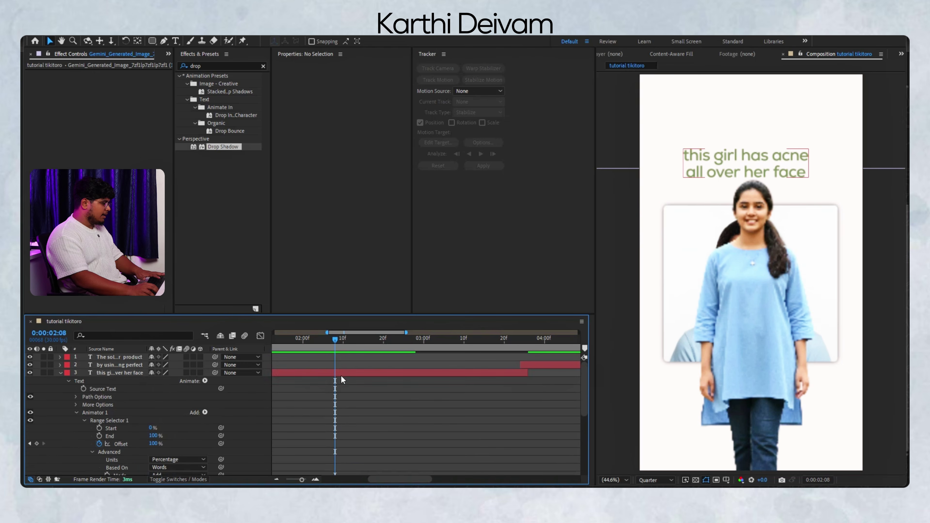
click(340, 372)
key(ctrl+shift+d)
key(Delete)
scroll(340, 377, down, 5)
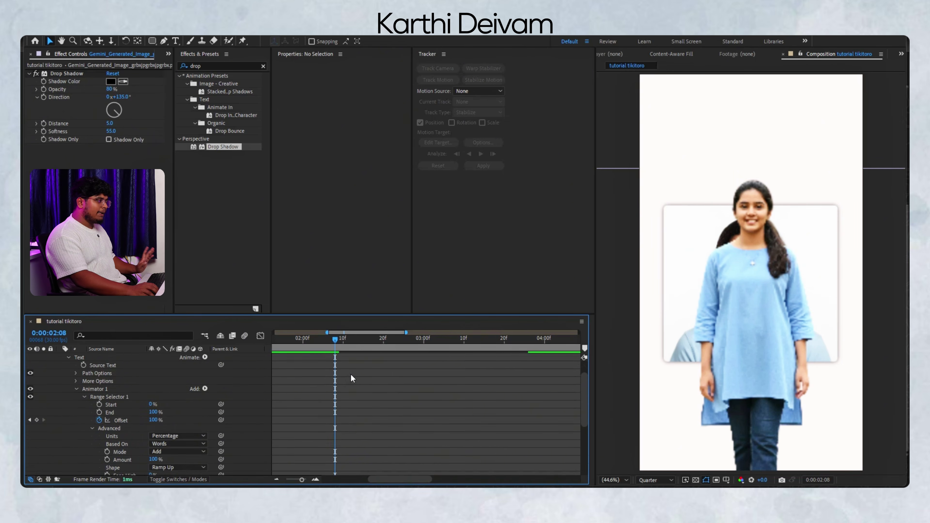
Step: Reposition the standing girl to 549, 1283, add a Drop Shadow with 80% opacity and 55 softness, and preview the scene change
drag(337, 341, 420, 346)
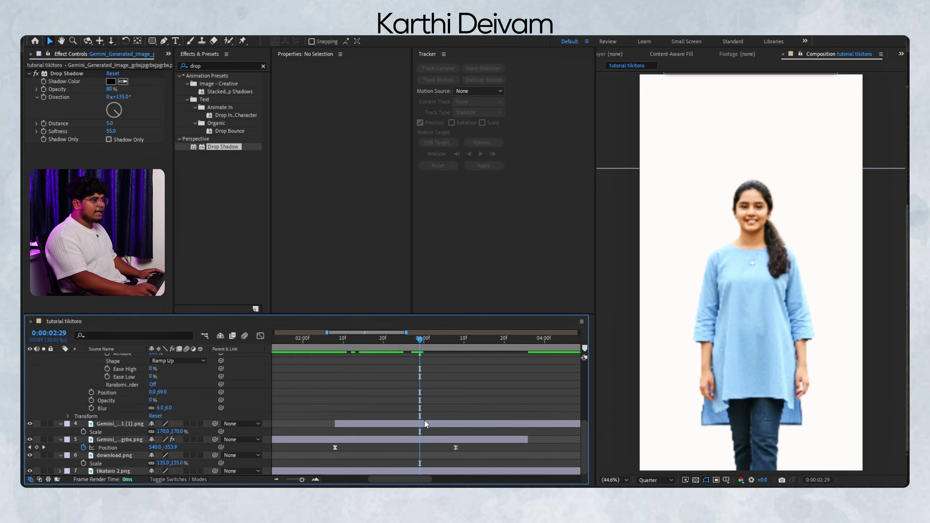
click(423, 424)
mouse_move(732, 298)
mouse_down()
mouse_move(731, 279)
mouse_move(731, 290)
mouse_up()
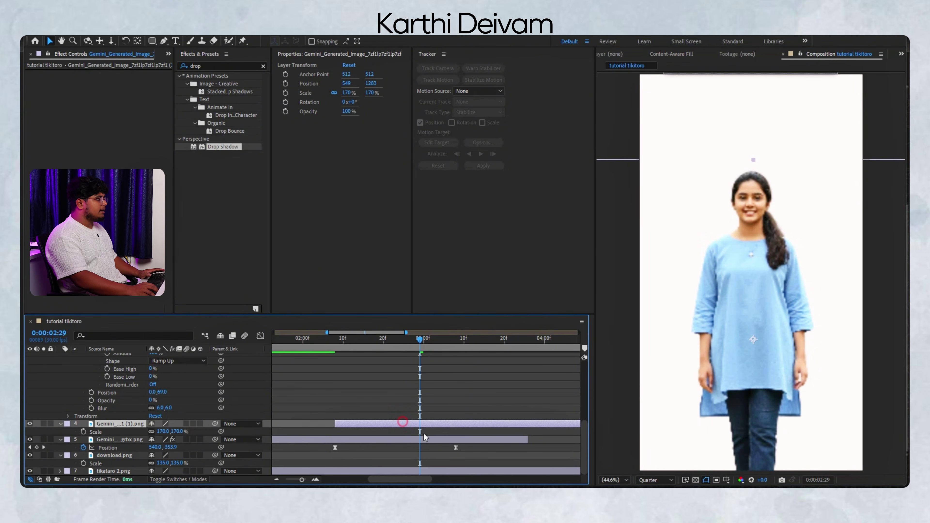
drag(224, 147, 444, 425)
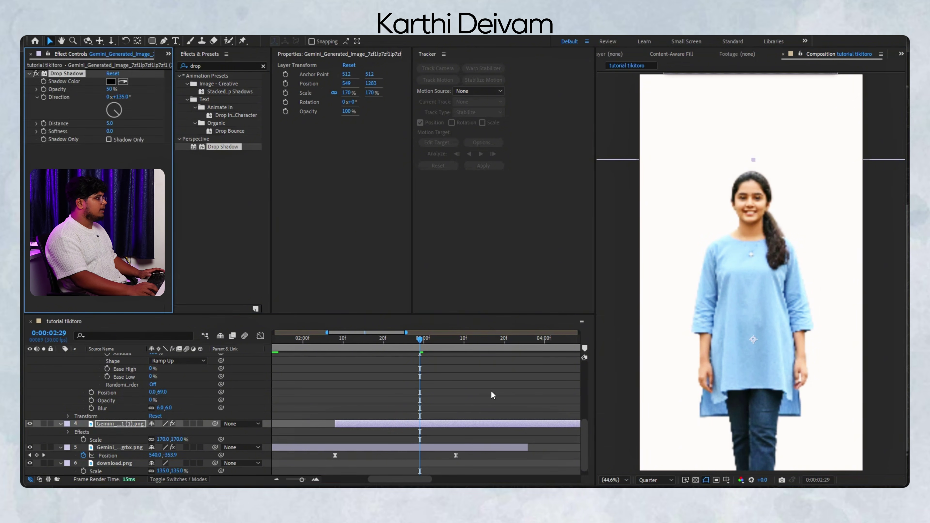
drag(419, 340, 286, 398)
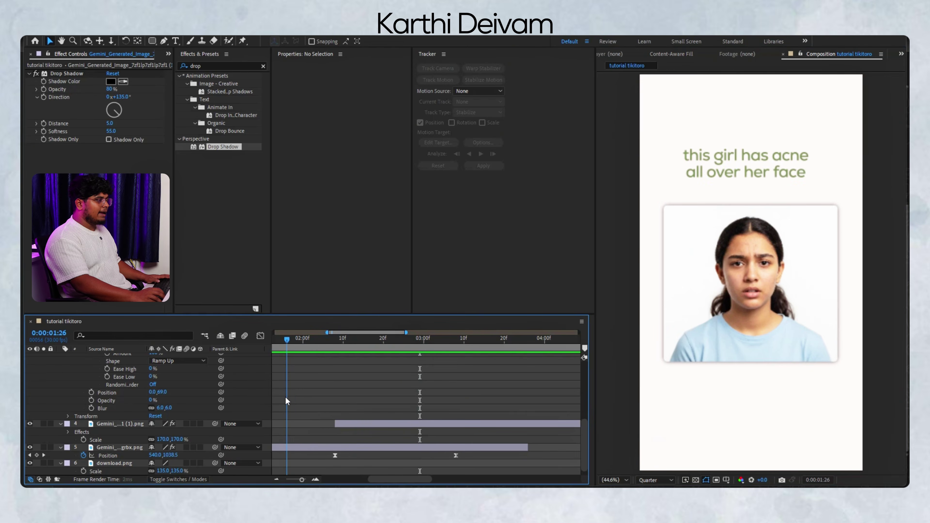
scroll(290, 395, down, 1)
key(space)
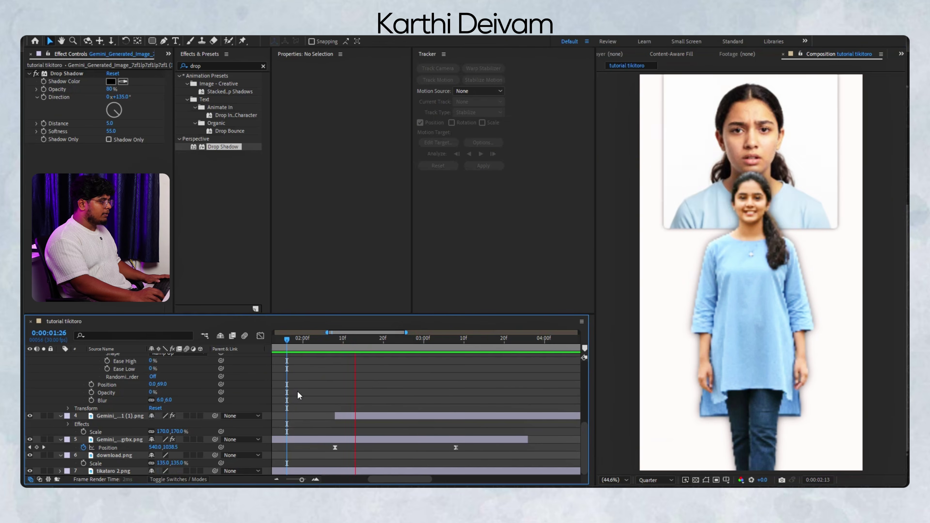
key(space)
Step: Animate the standing girl's Position from 549, 2772 below the frame at 0:00:02:08 to 549, 1283 at the portrait's last keyframe
drag(406, 348, 335, 407)
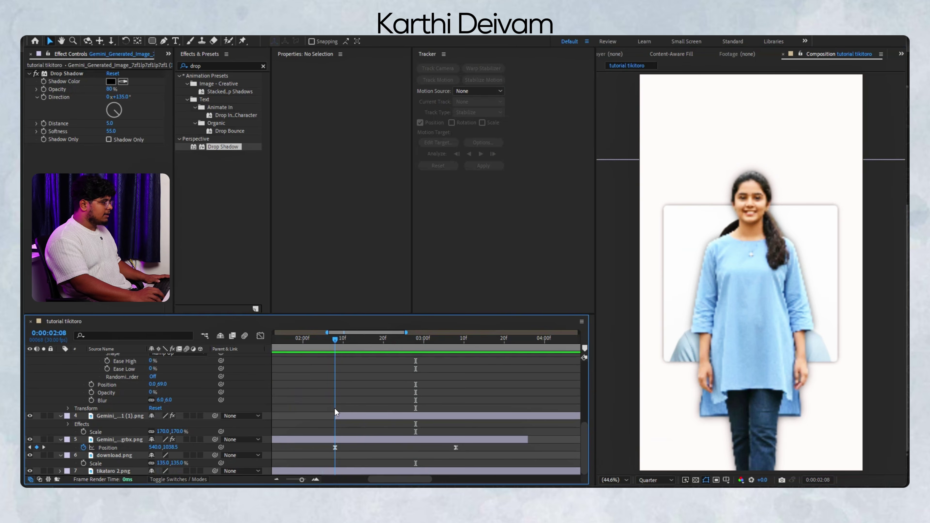
click(60, 416)
click(59, 431)
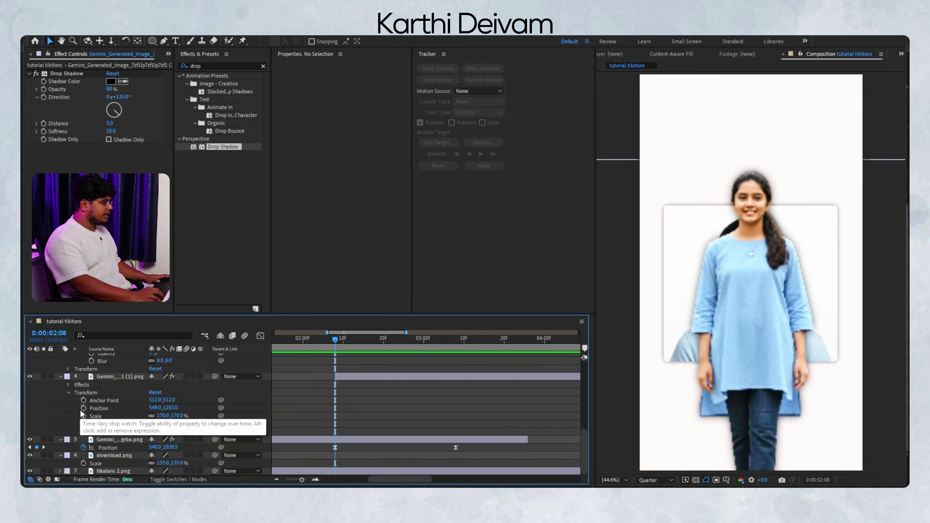
click(84, 408)
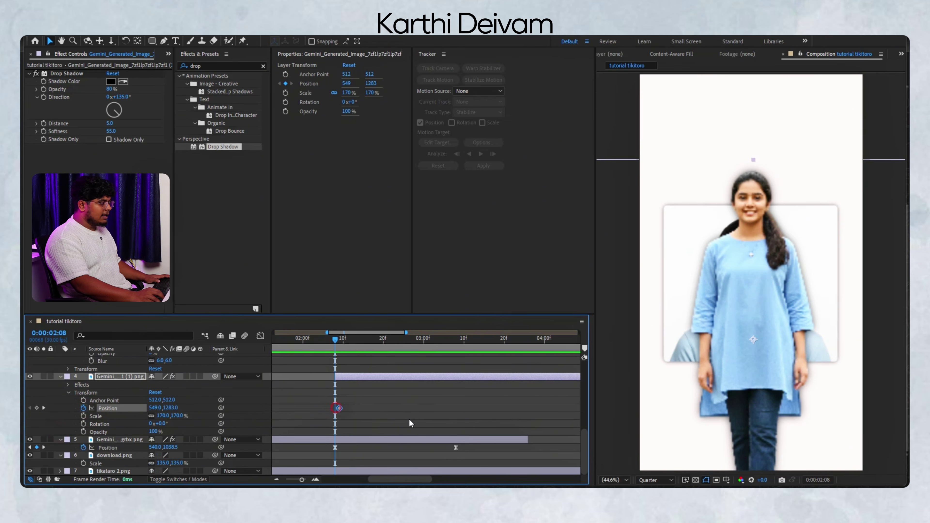
drag(409, 419, 458, 430)
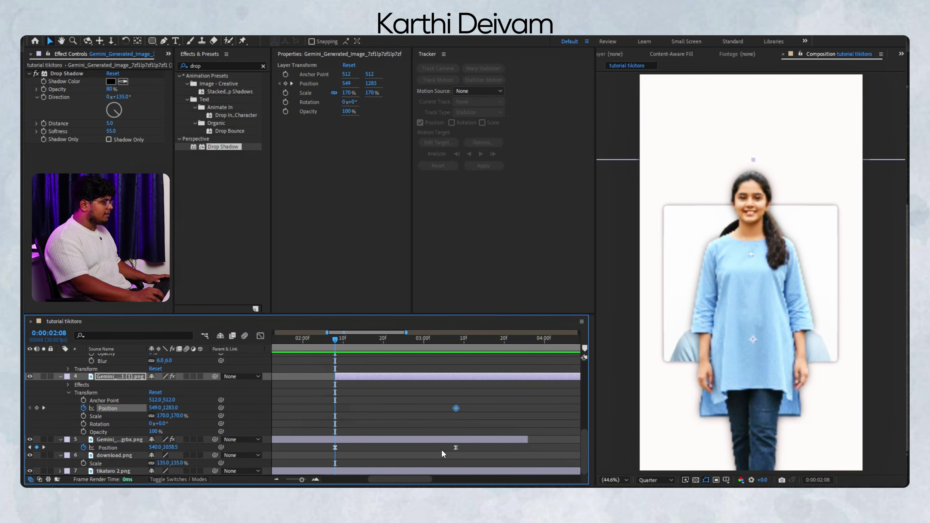
drag(174, 414, 838, 419)
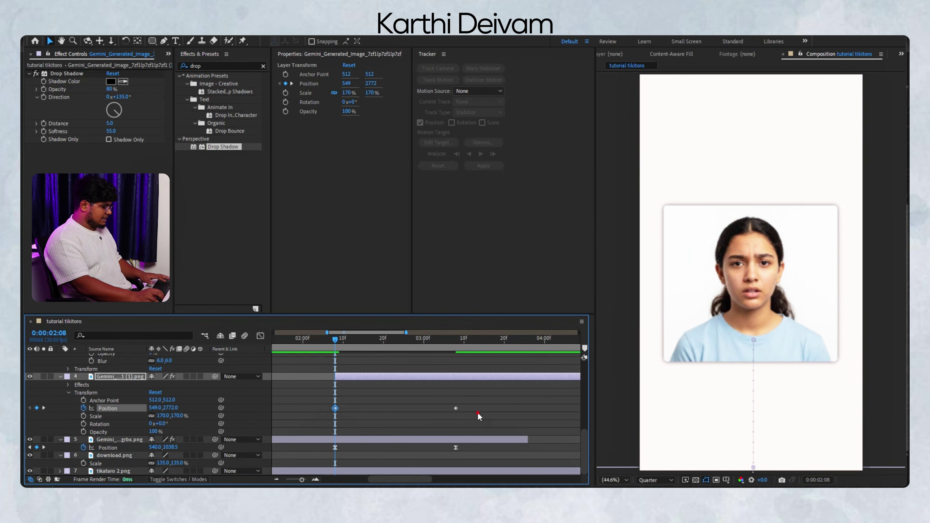
Step: Ease both Position keyframes of the standing girl, reshape their speed graph into a sharp early peak with a long slowdown, and preview it
drag(478, 414, 323, 382)
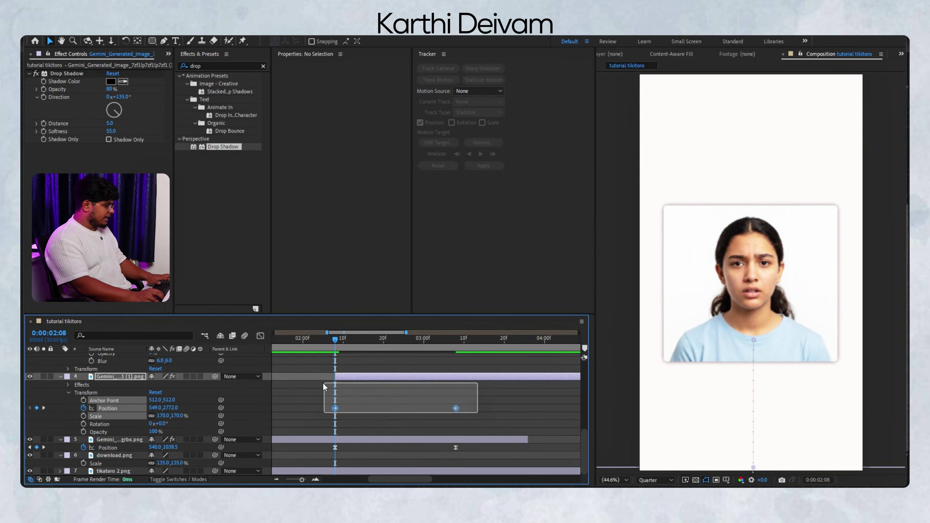
click(260, 336)
drag(442, 449, 363, 448)
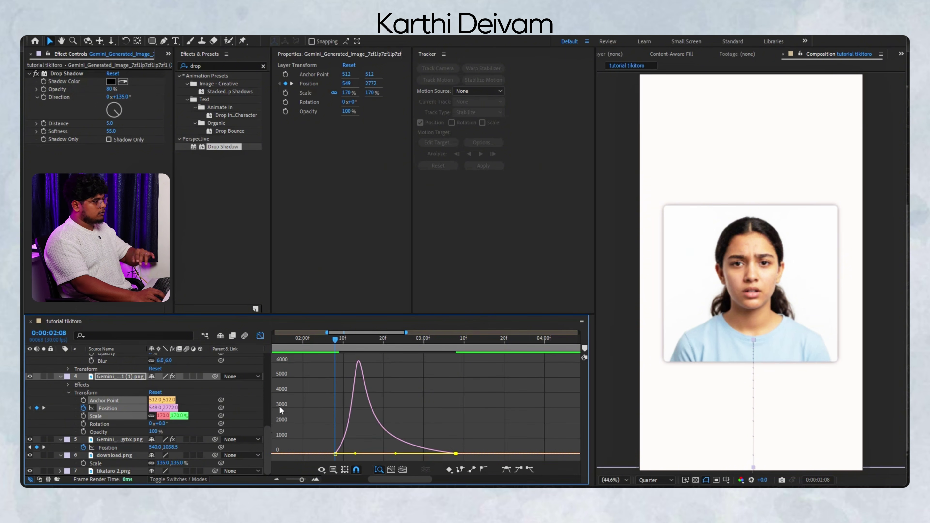
click(258, 337)
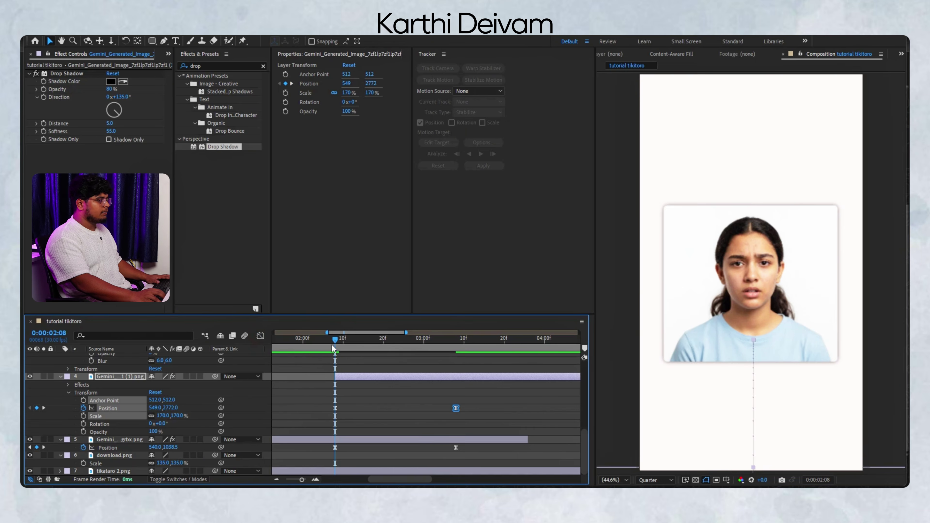
click(311, 339)
key(space)
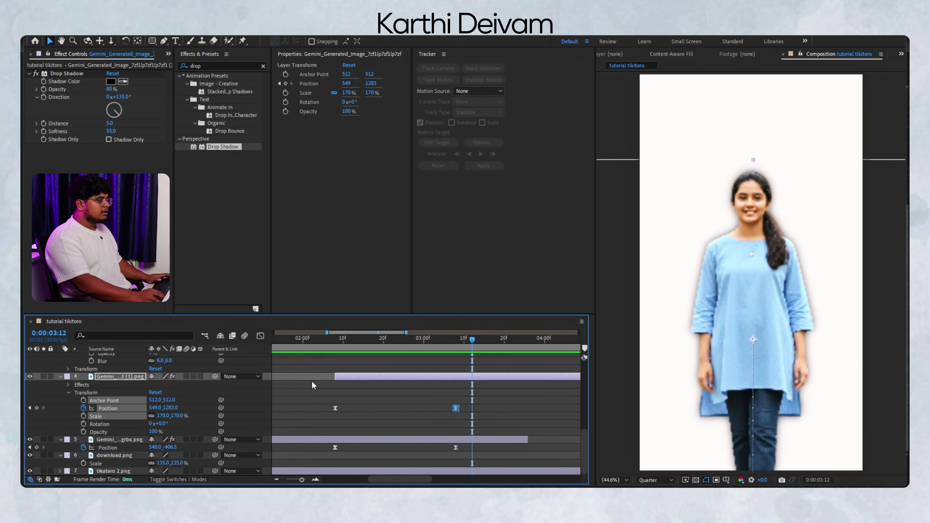
key(Page_Up)
key(Page_Up)
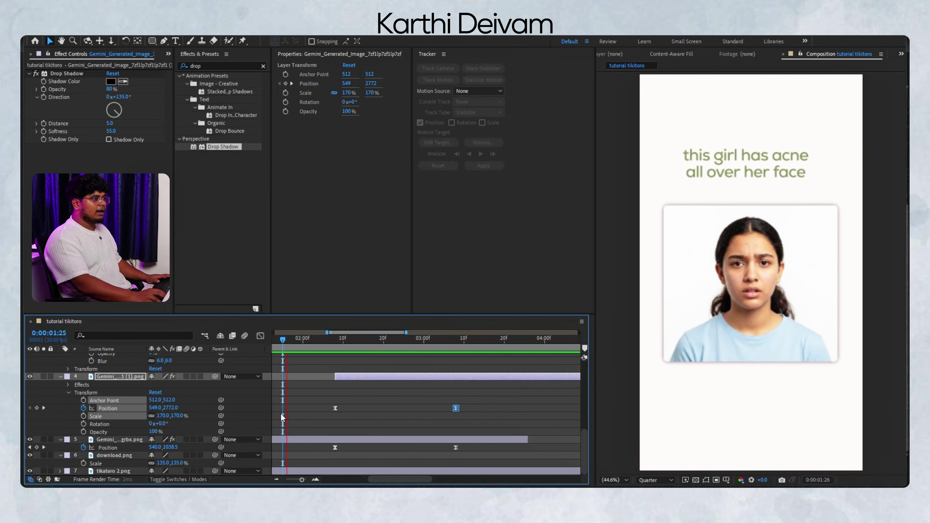
Step: Preview the standing girl's entrance, duplicate the "this girl has acne all over her face" caption and start the copy at 0:00:02:08
key(space)
key(space)
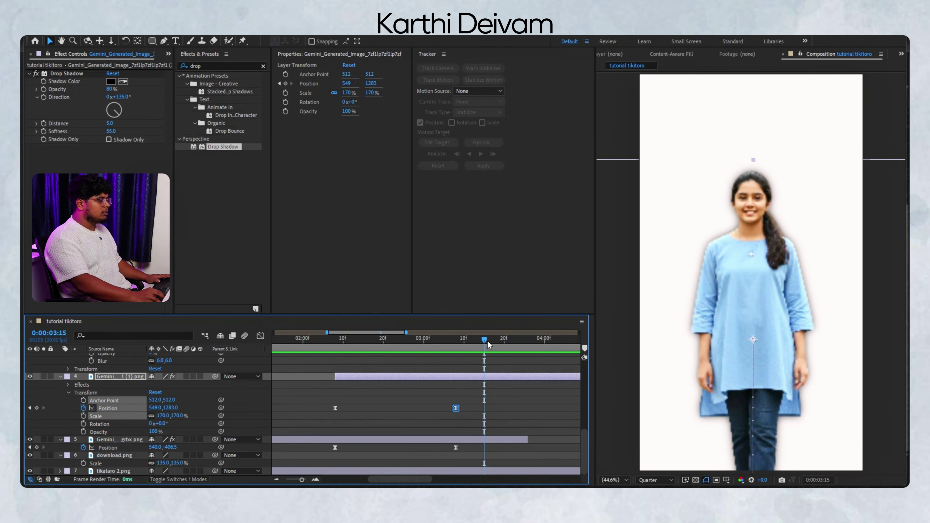
drag(487, 341, 336, 424)
key(minus)
key(minus)
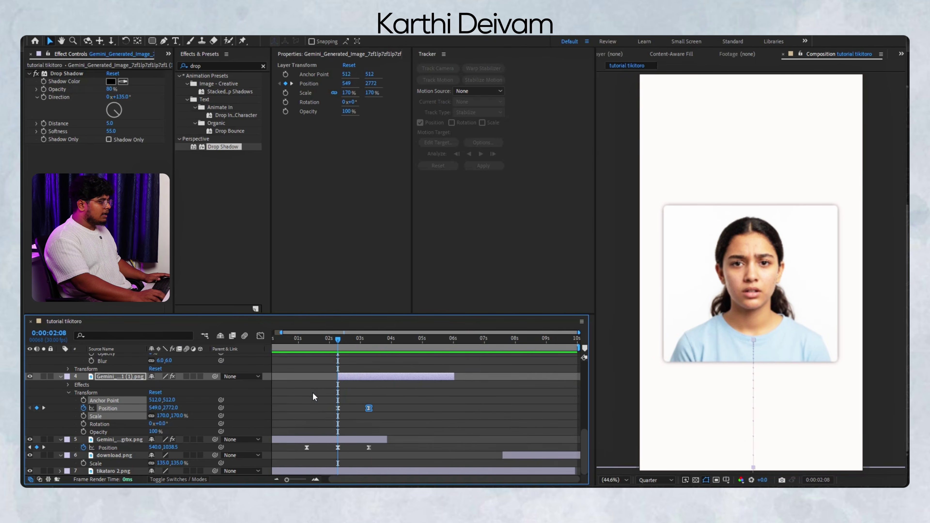
scroll(319, 393, up, 8)
click(328, 372)
key(ctrl+d)
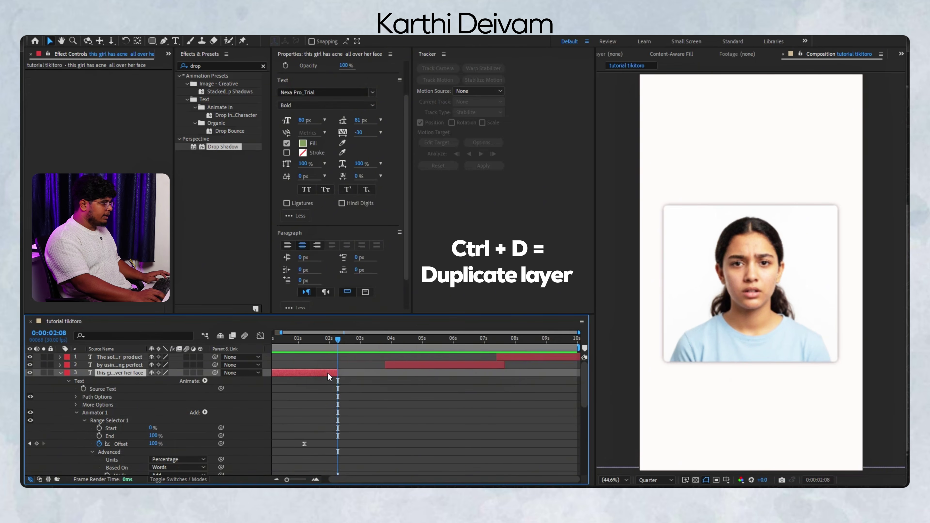
drag(327, 372, 394, 423)
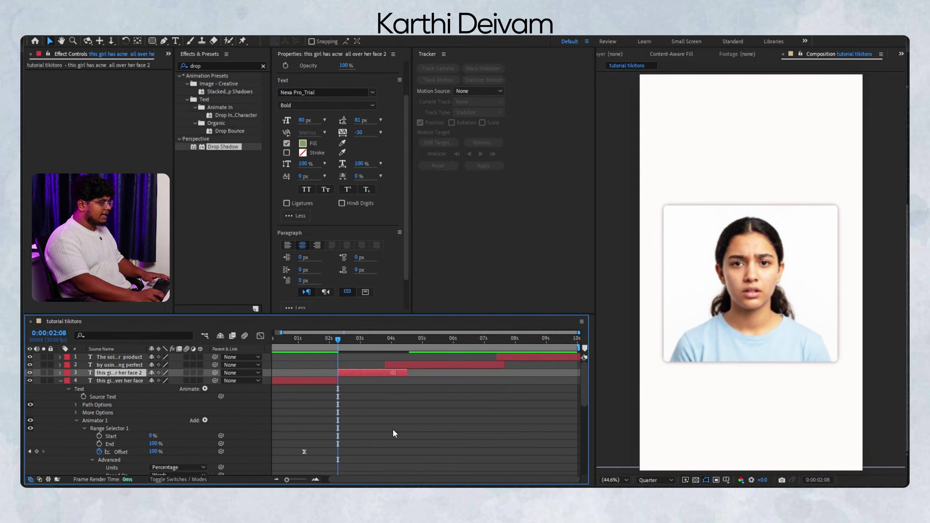
Step: Delete the old "by using" caption layer and move the duplicated caption up, clear of the standing girl's head
click(419, 366)
key(Delete)
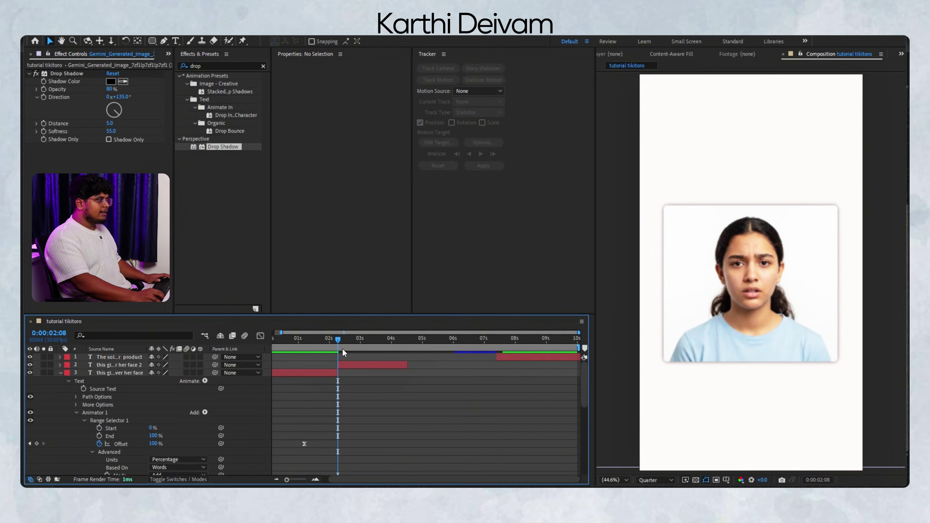
drag(343, 348, 384, 370)
click(370, 367)
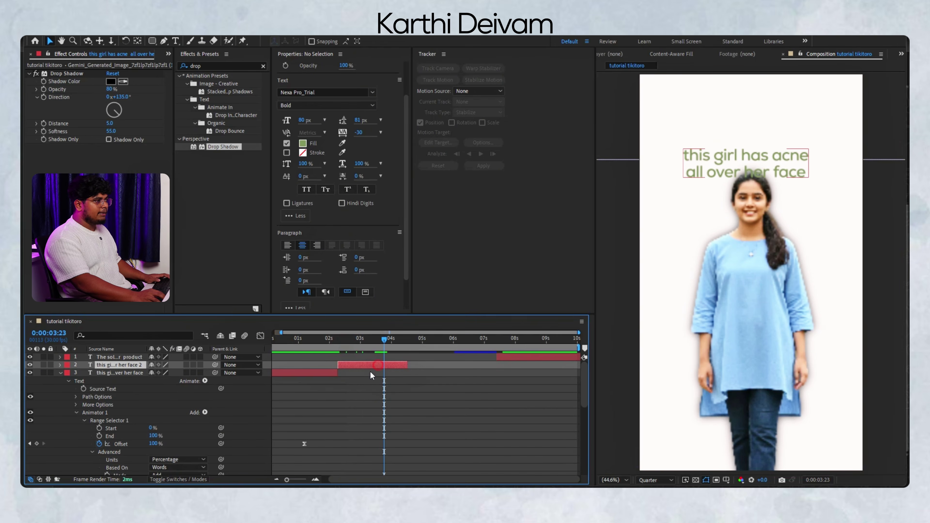
drag(748, 175, 748, 147)
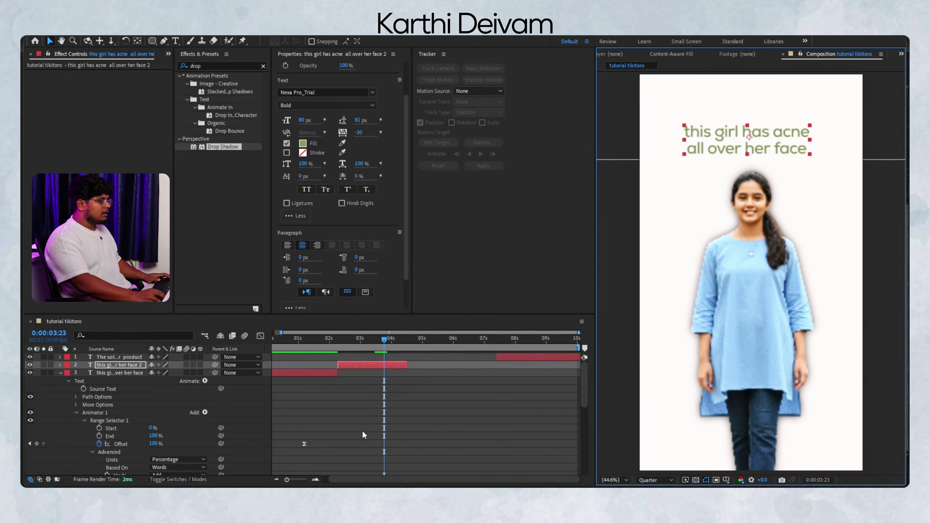
Step: Change the duplicated caption's text to "now she has a beuatiful face" on two lines and nudge it slightly upward
double_click(374, 365)
text(now she has a)
key(Return)
text(beuatiful face)
click(427, 400)
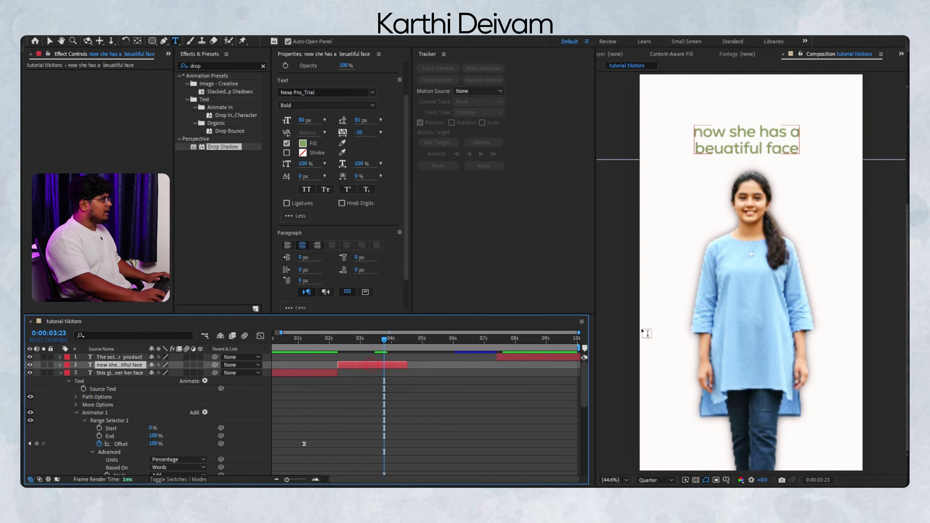
click(49, 41)
drag(762, 146, 764, 139)
Step: Preview the change from the first caption to the standing girl's caption
drag(387, 340, 293, 397)
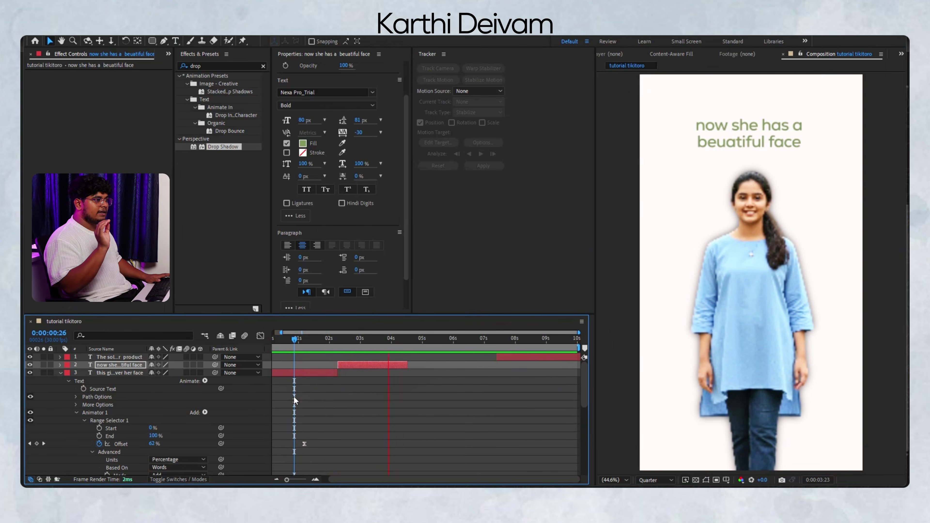
key(space)
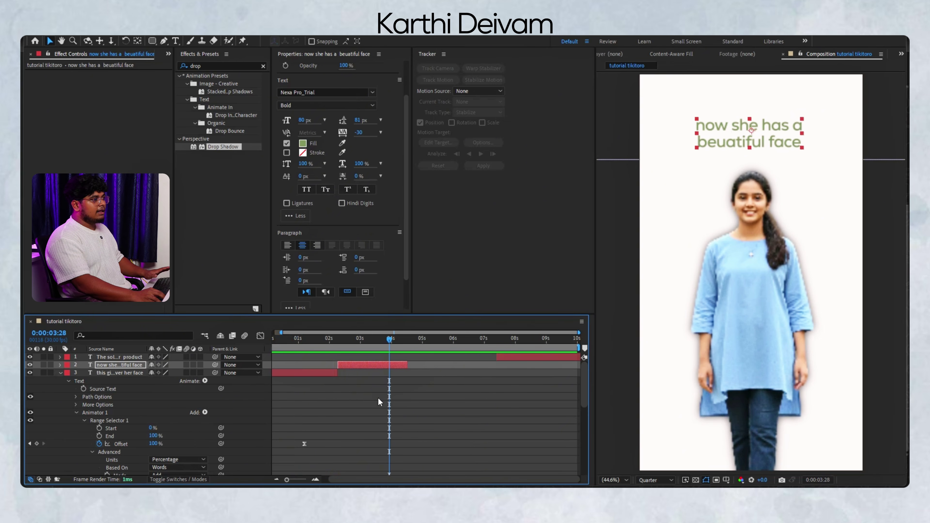
click(378, 397)
click(374, 364)
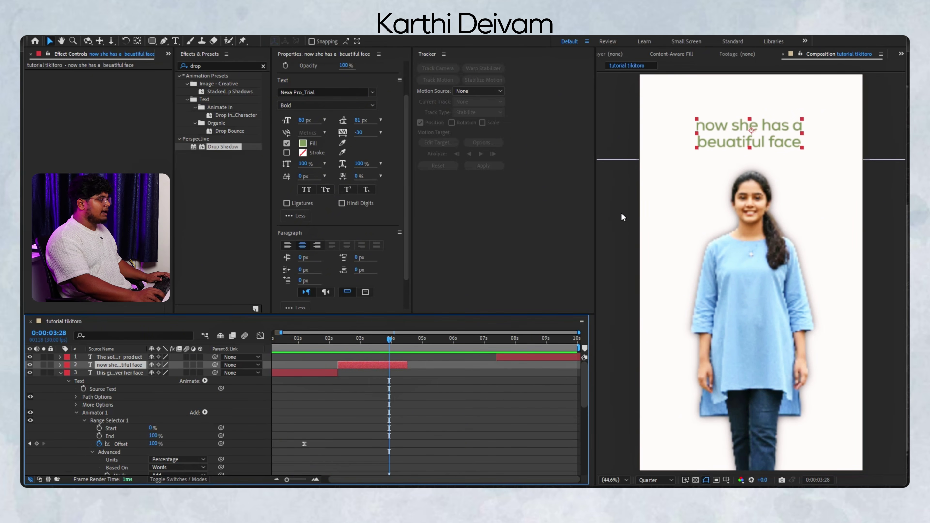
click(366, 387)
click(367, 365)
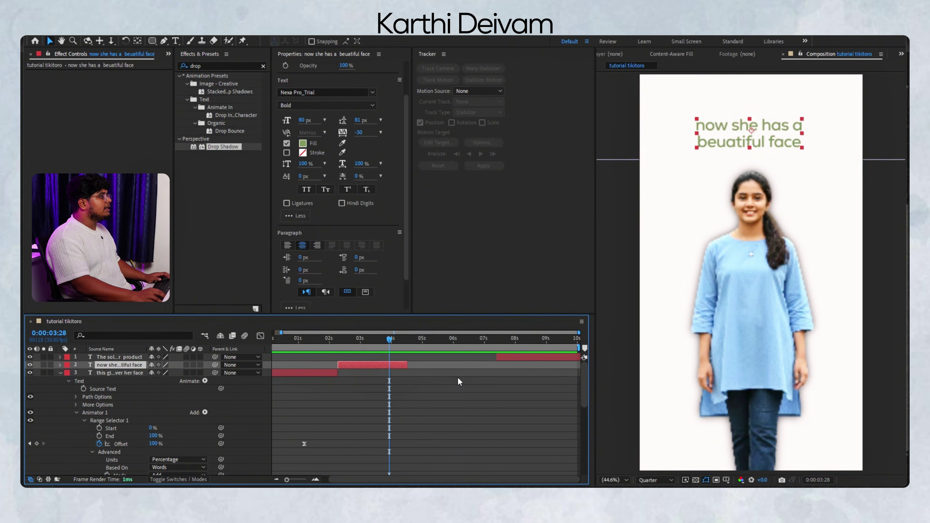
Step: Draw a yellow rounded rectangle about 599 by 191 px over the "now she has a beuatiful face" caption
click(151, 40)
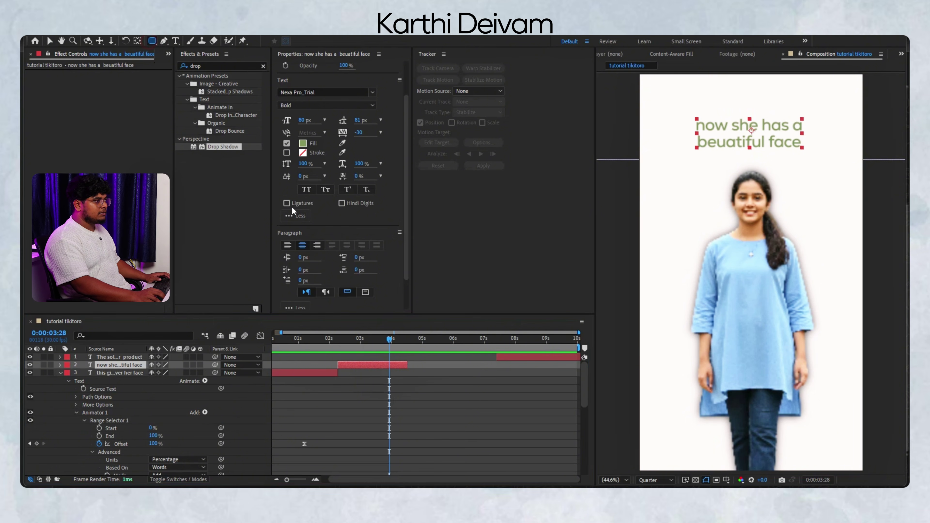
click(370, 388)
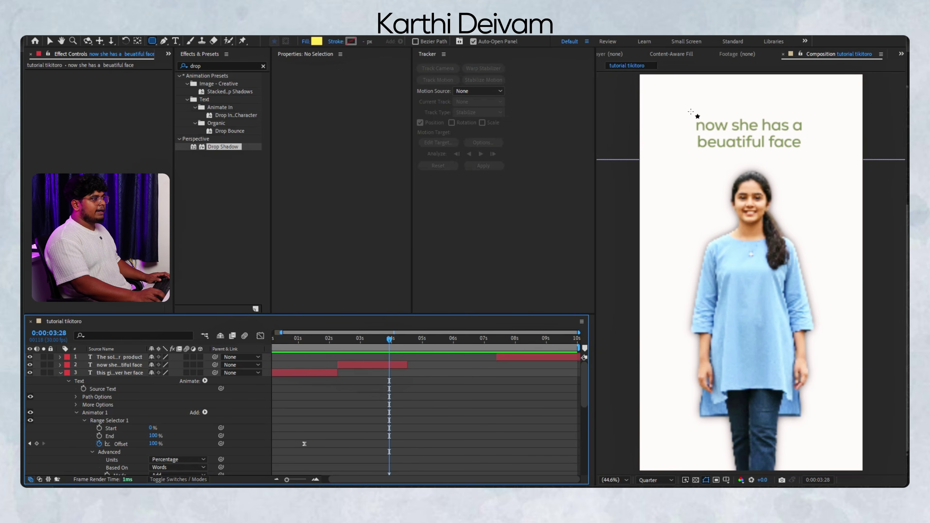
drag(688, 118, 812, 156)
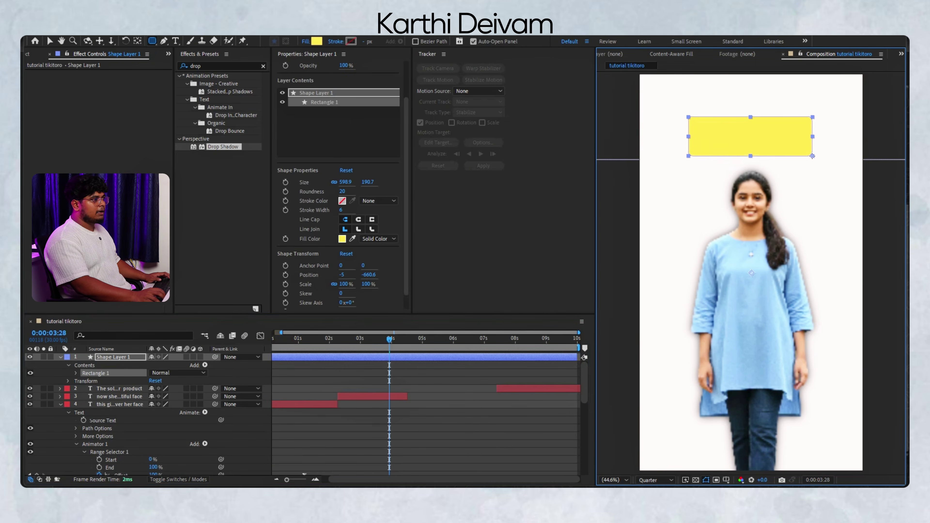
click(49, 40)
Step: Place the yellow rectangle's layer beneath the standing girl's caption and adjust the box to about 599 by 186 px around the text
click(358, 364)
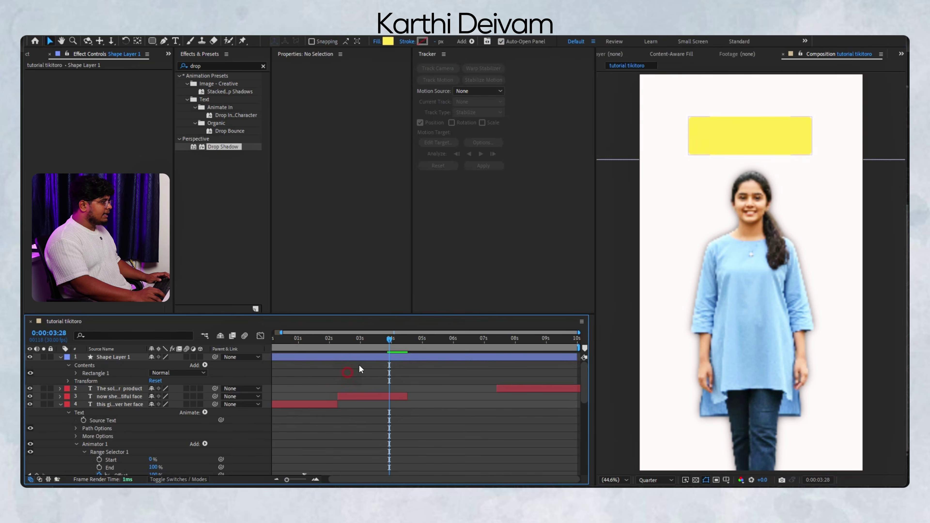
click(359, 357)
drag(111, 357, 115, 407)
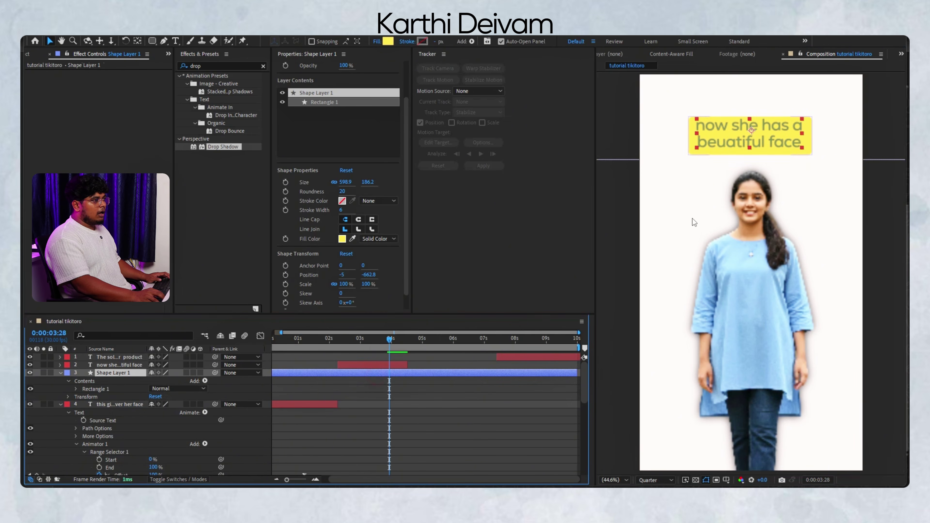
click(730, 143)
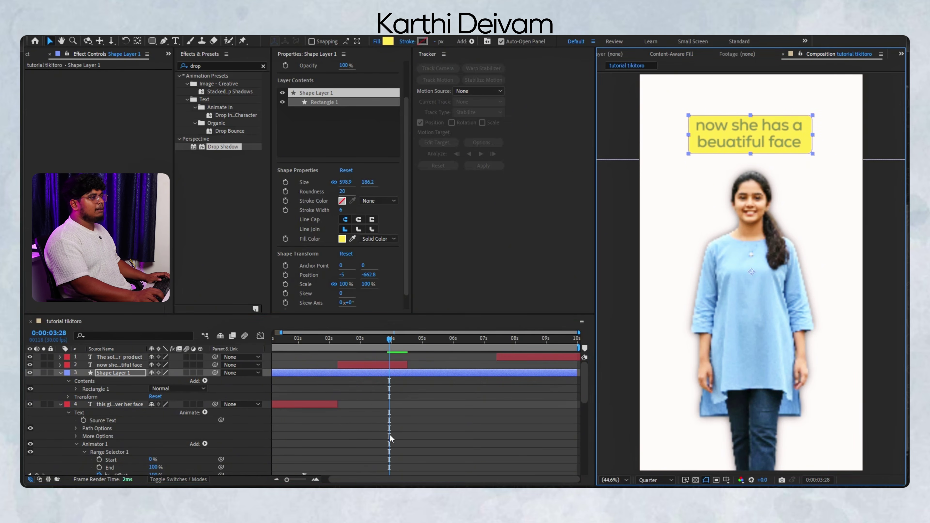
click(374, 403)
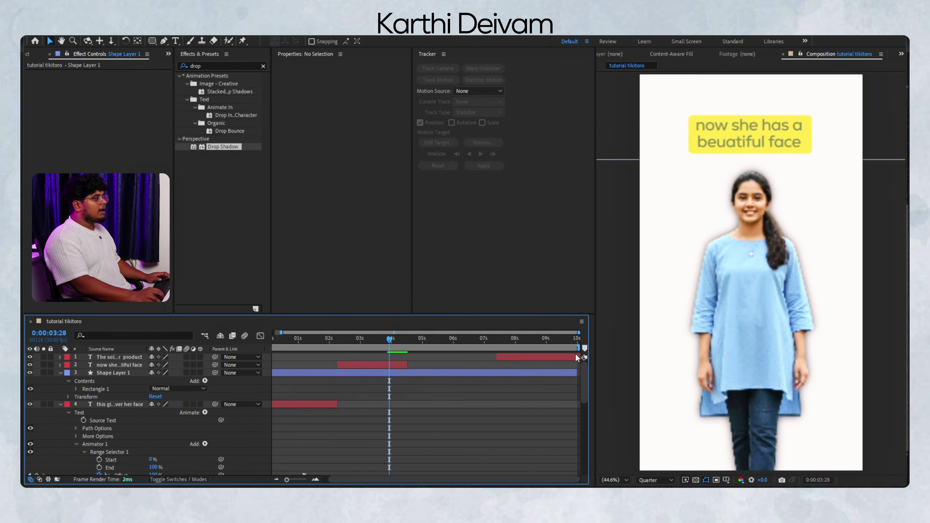
Step: Trim the yellow rectangle's layer to start at 0:00:02:08 and end with the standing girl's caption
drag(387, 345, 337, 394)
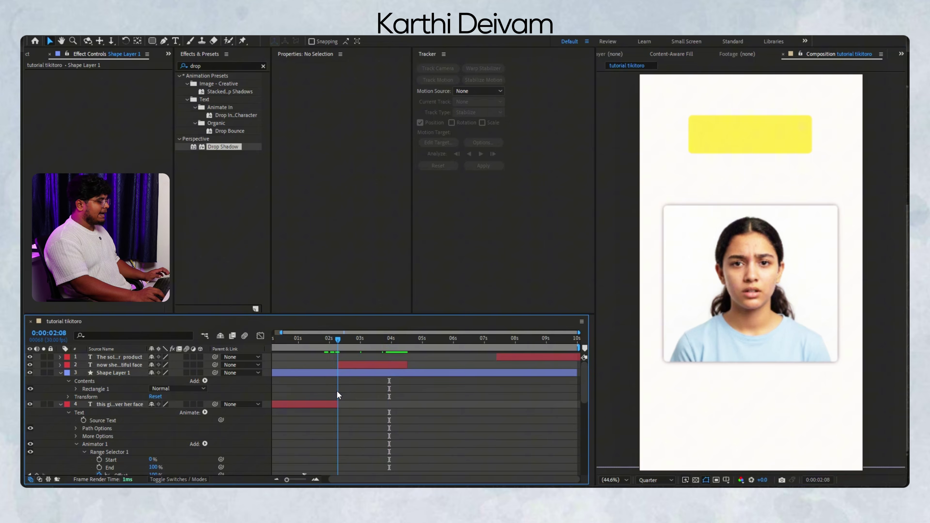
click(327, 372)
key(ctrl+shift+d)
click(325, 381)
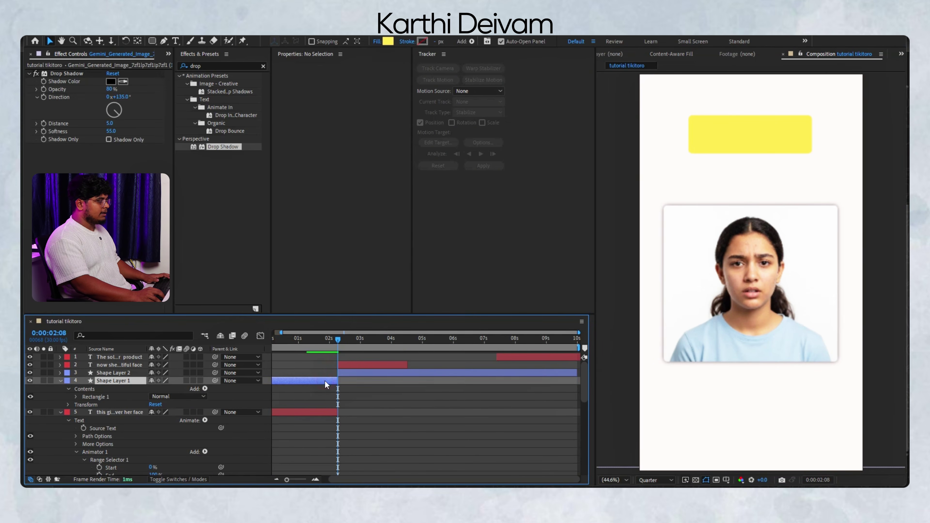
key(Delete)
mouse_move(337, 381)
mouse_down()
mouse_move(397, 363)
mouse_move(408, 373)
mouse_move(336, 393)
mouse_up()
click(409, 374)
key(ctrl+shift+d)
key(Delete)
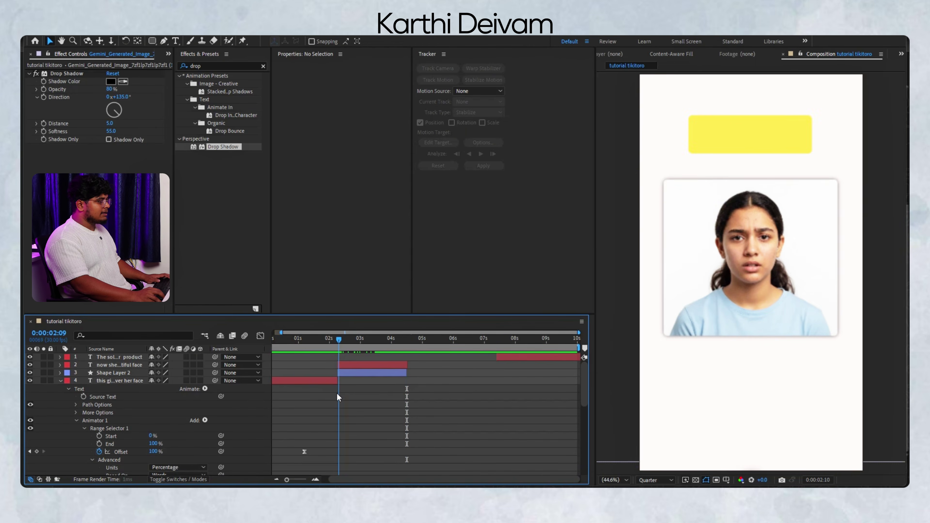
Step: Animate the yellow rectangle from Position 540, 1013.3 and 0% Opacity at 0:00:02:08 to 540, 953.3 and 100% just past three seconds
click(343, 372)
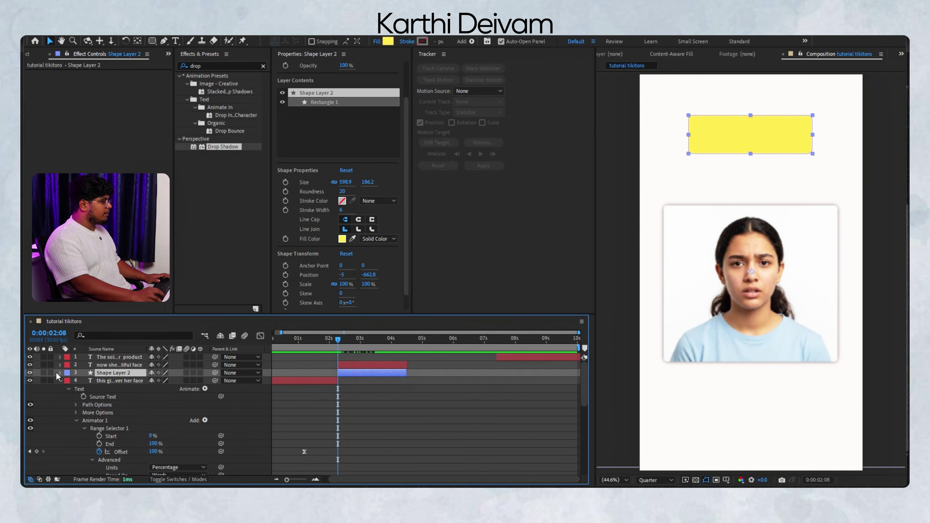
click(68, 381)
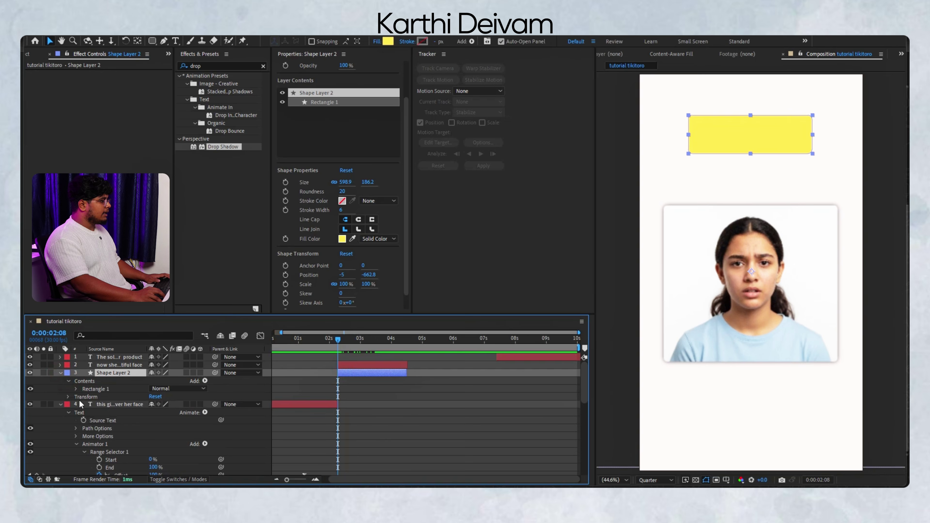
click(68, 397)
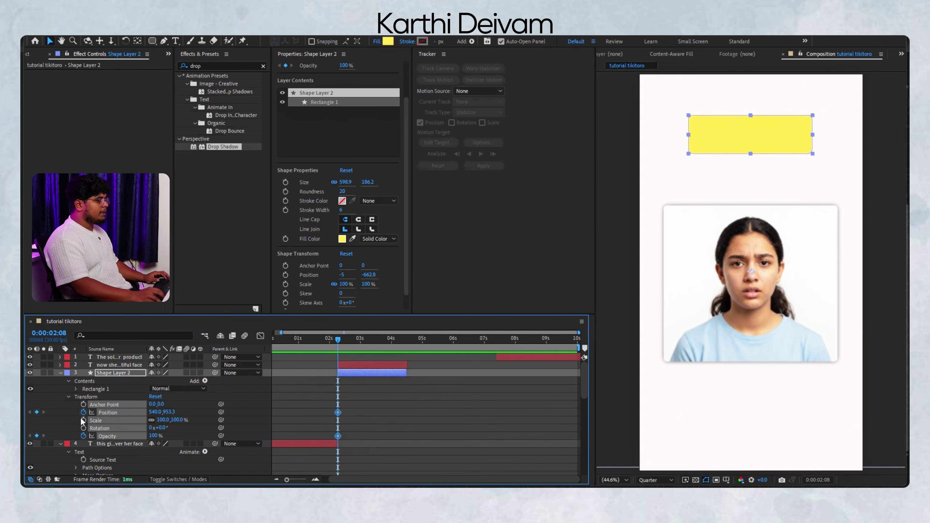
drag(338, 412, 365, 414)
drag(167, 413, 139, 436)
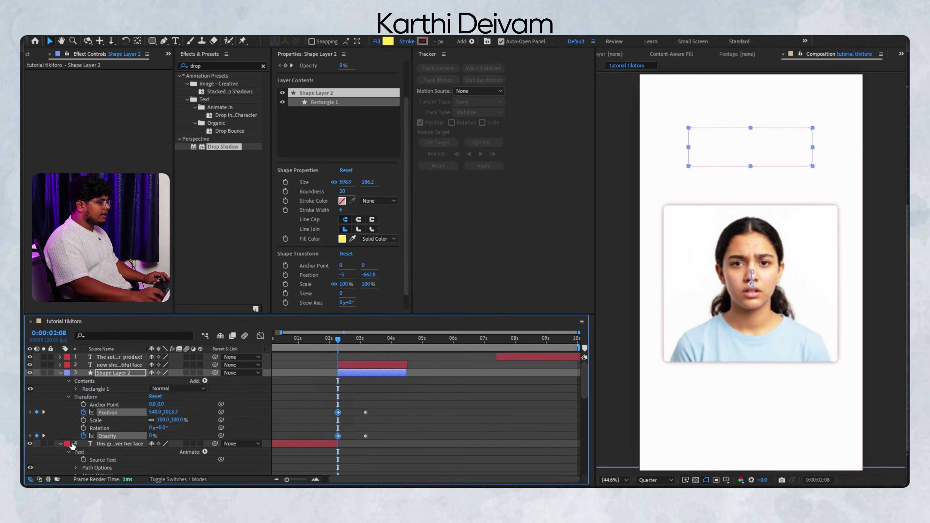
Step: Ease the rectangle's Position and Opacity keyframes, reshape their speed graph for a long slowdown, and preview the entrance
drag(379, 446, 316, 415)
key(F9)
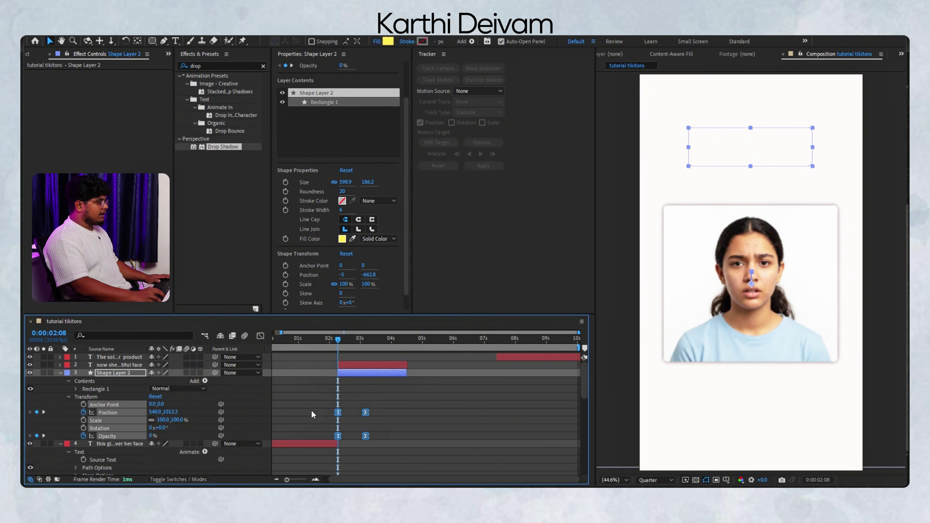
click(259, 337)
drag(372, 459, 351, 444)
drag(356, 453, 334, 454)
click(258, 336)
key(space)
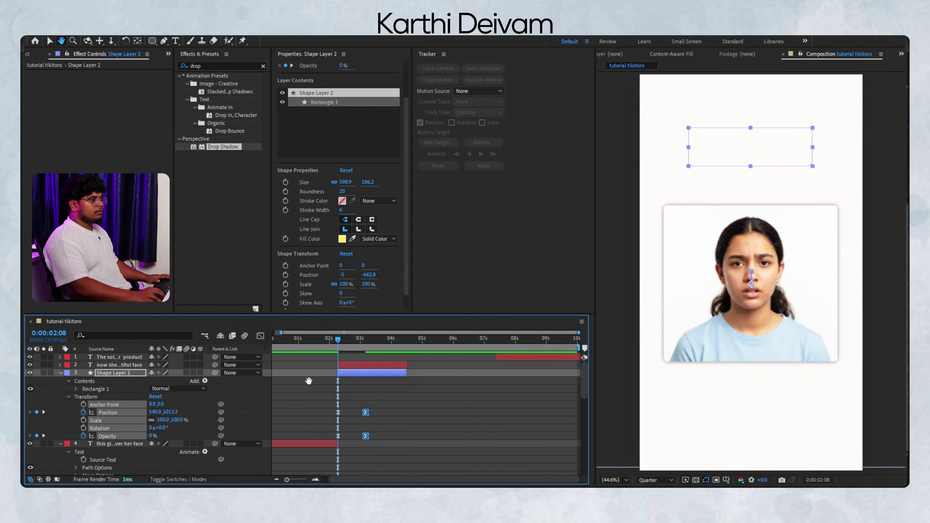
key(space)
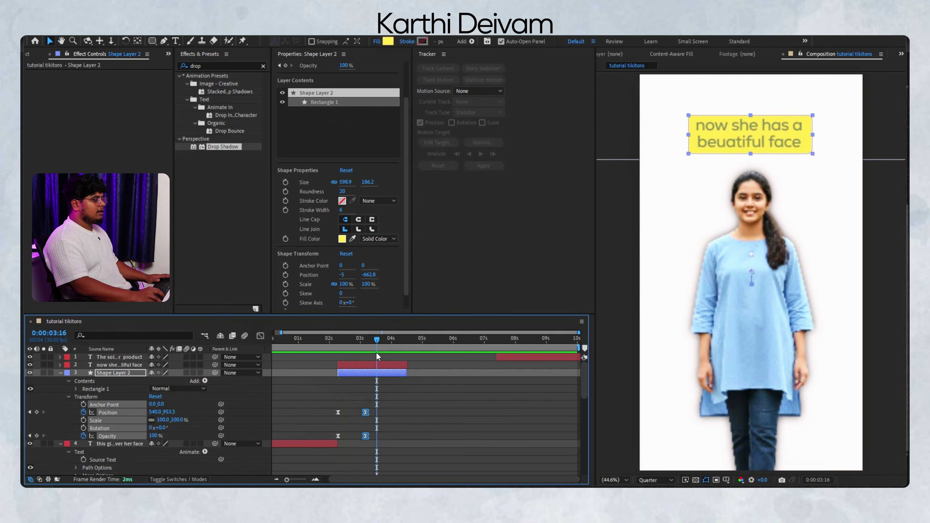
Step: Preview the video from the start through the highlighted second caption
drag(377, 344, 235, 442)
key(space)
key(space)
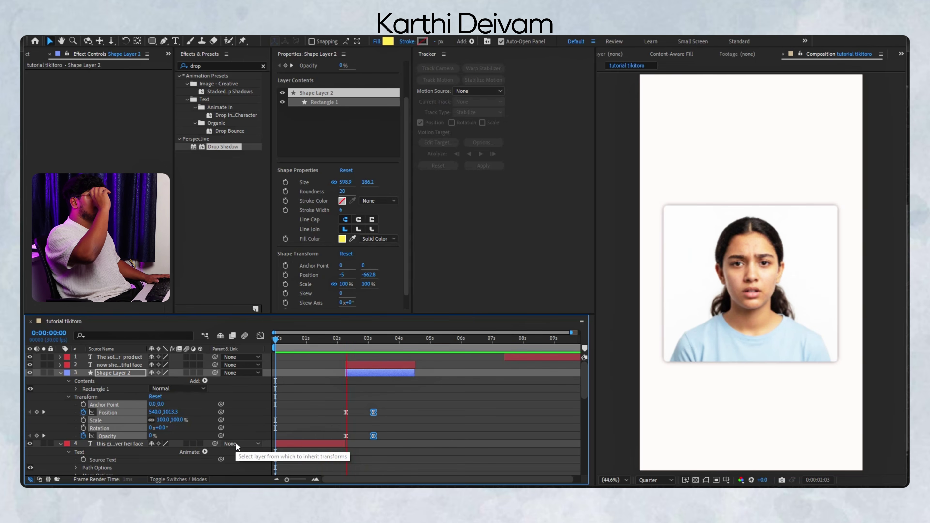
key(space)
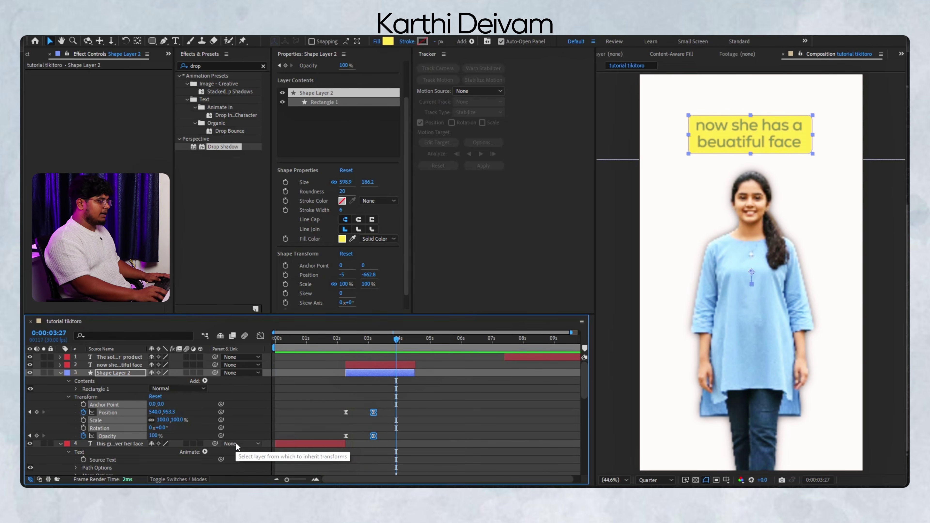
Step: Add a Position keyframe to the standing girl at 0:00:04:15, holding her at 549, 1283
alt+scroll(236, 443, up, 3)
alt+scroll(565, 398, down, 3)
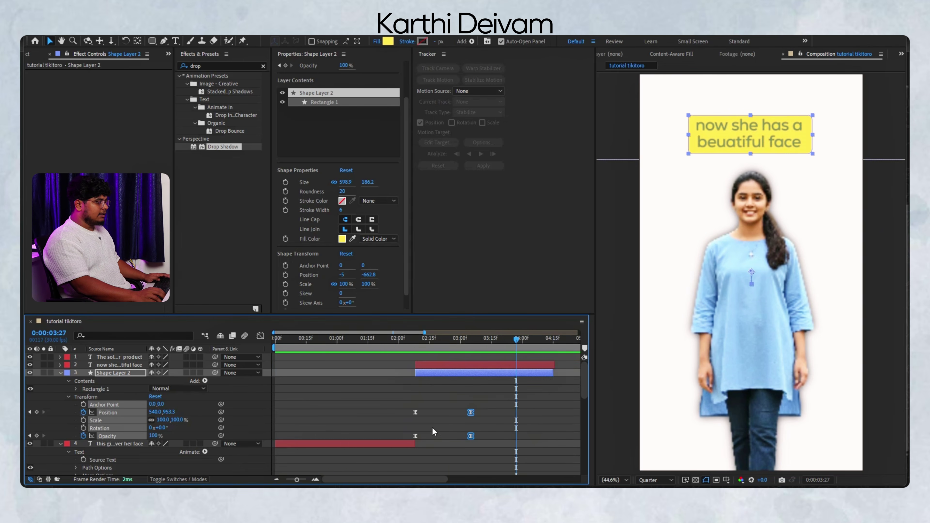
scroll(521, 415, down, 2)
scroll(521, 415, up, 2)
alt+scroll(520, 415, down, 2)
alt+scroll(394, 361, up, 3)
drag(384, 355, 456, 364)
click(452, 404)
scroll(456, 398, down, 6)
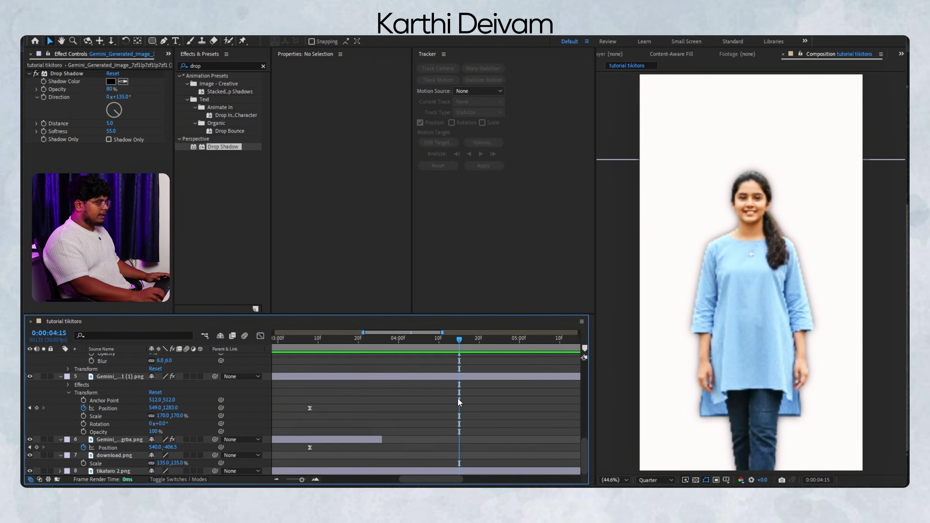
key(minus)
key(minus)
key(minus)
key(minus)
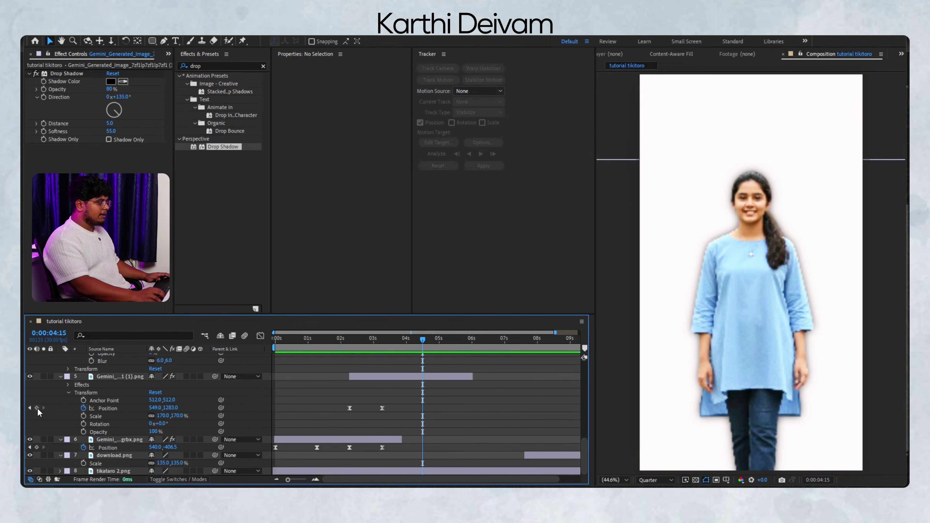
click(37, 408)
scroll(433, 432, up, 3)
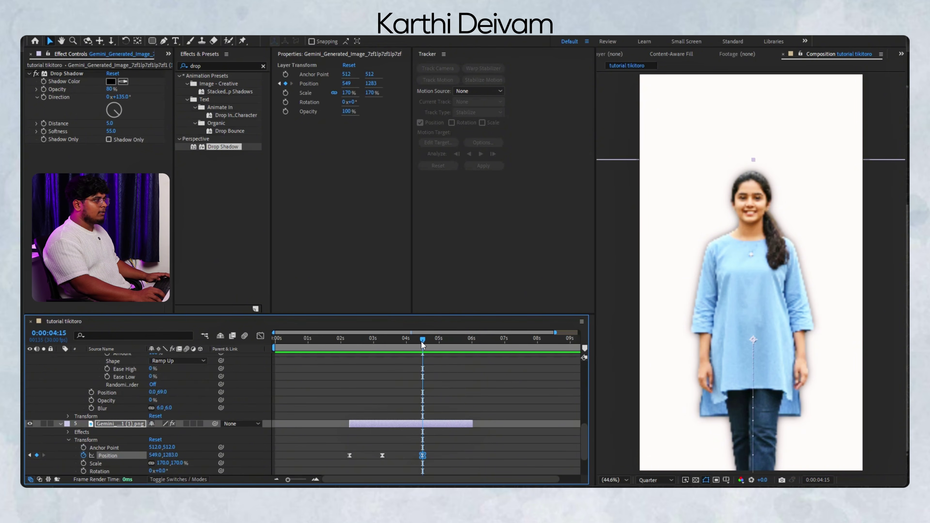
Step: Set the standing girl's Position to -354, 1283 at 0:00:05:25 and preview her slide out of frame
drag(421, 341, 463, 406)
drag(158, 455, 96, 458)
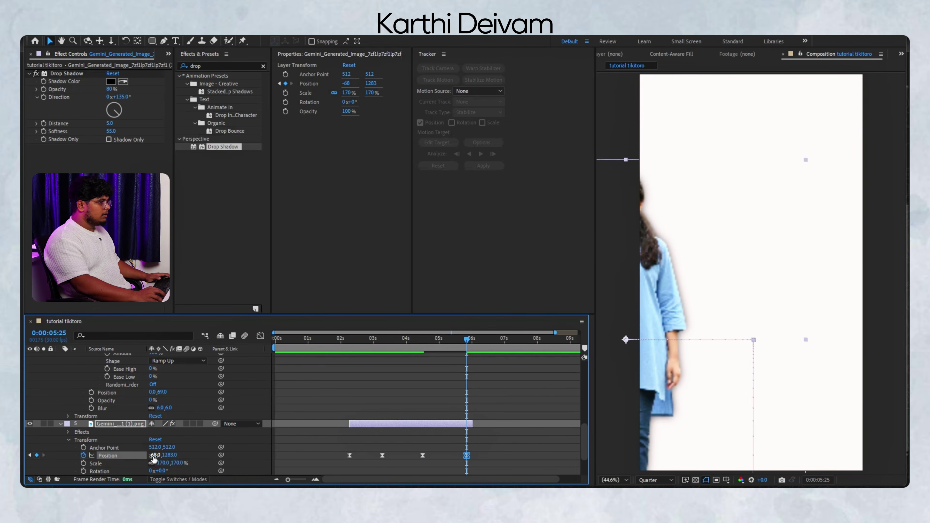
drag(154, 458, 22, 454)
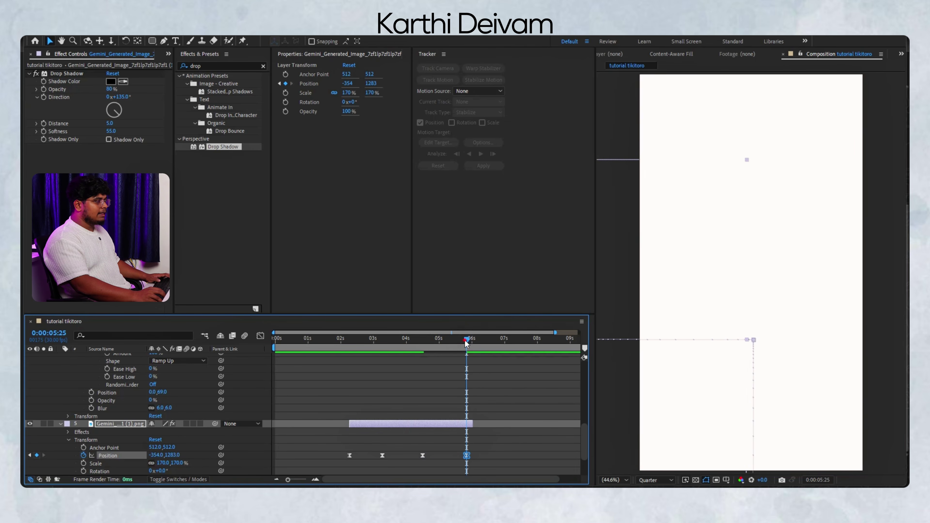
drag(465, 340, 352, 393)
key(space)
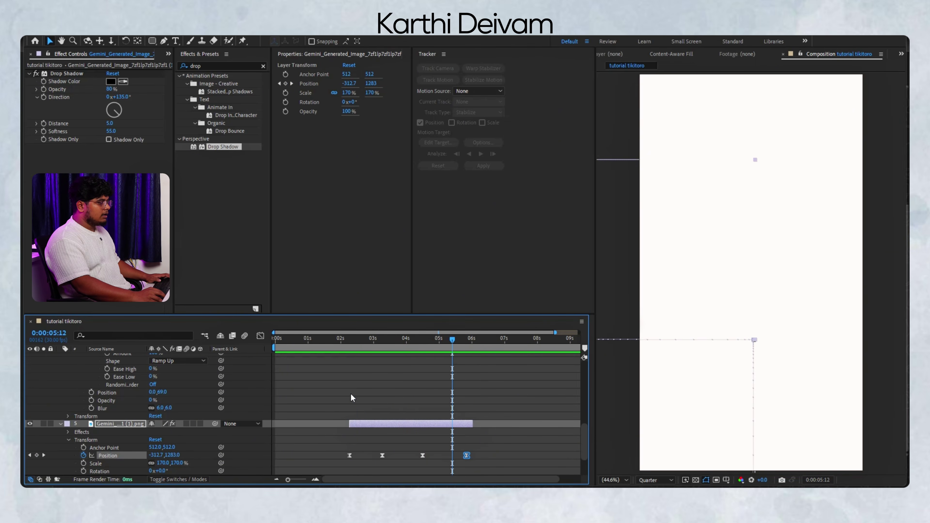
Step: Select the second caption and its yellow rectangle and check their last visible frame at 0:00:04:14
drag(442, 366, 422, 393)
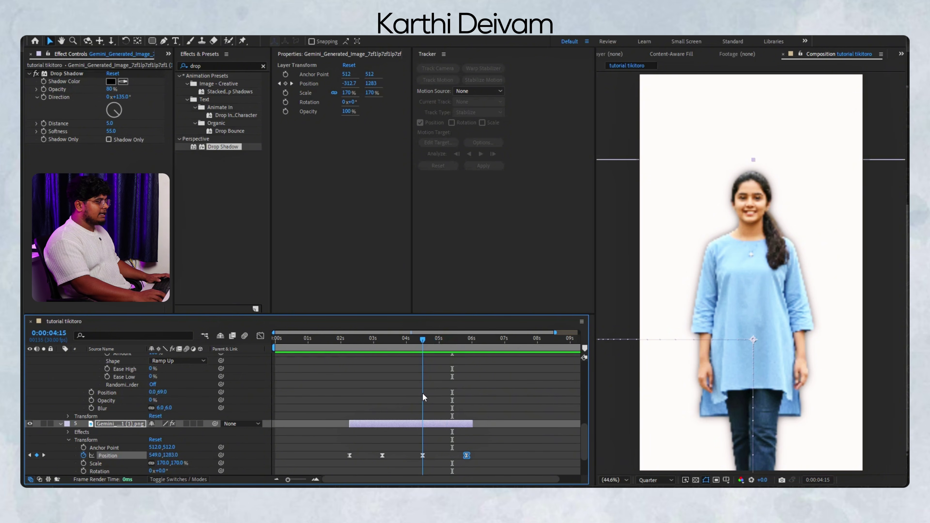
scroll(426, 404, up, 10)
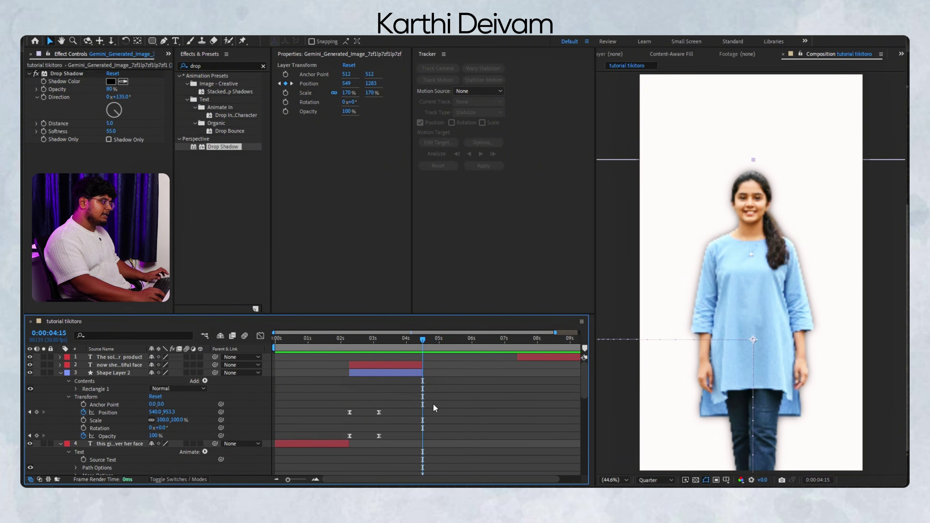
click(420, 374)
shift+click(421, 366)
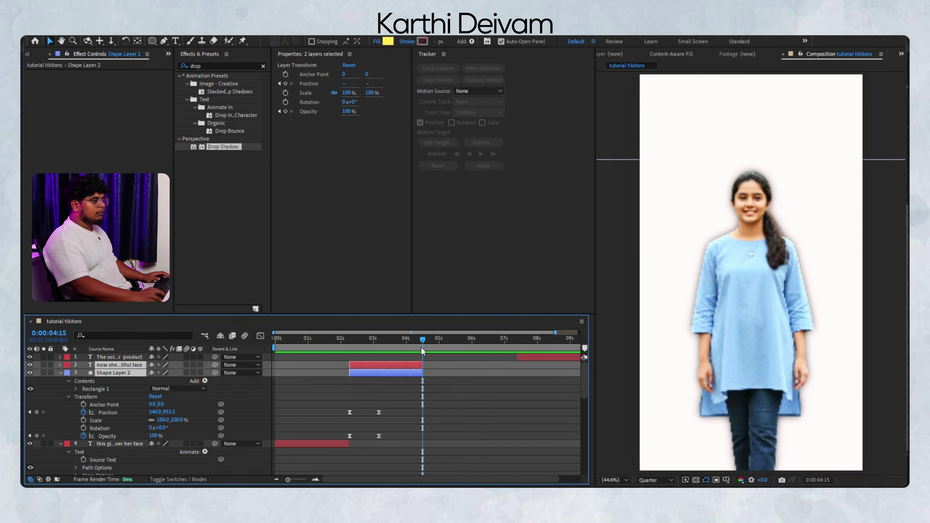
drag(422, 347, 421, 375)
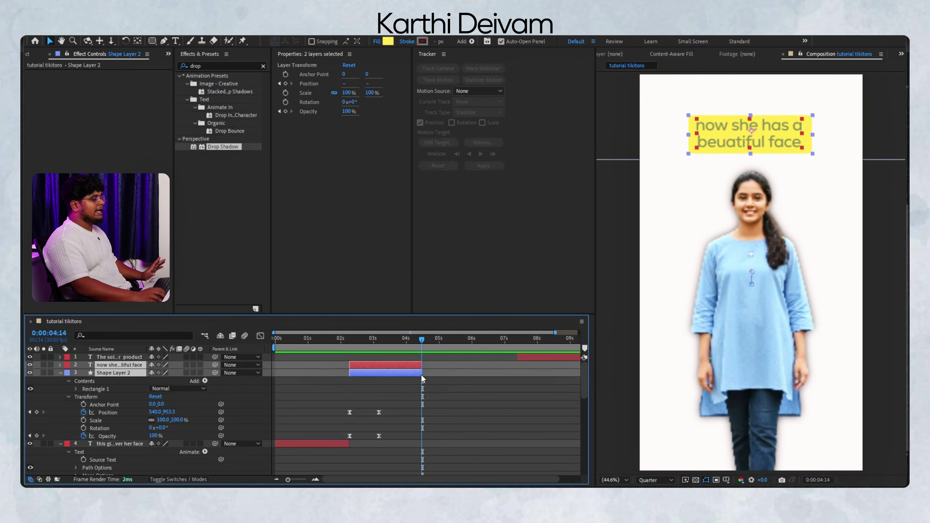
scroll(465, 429, down, 2)
scroll(466, 429, up, 2)
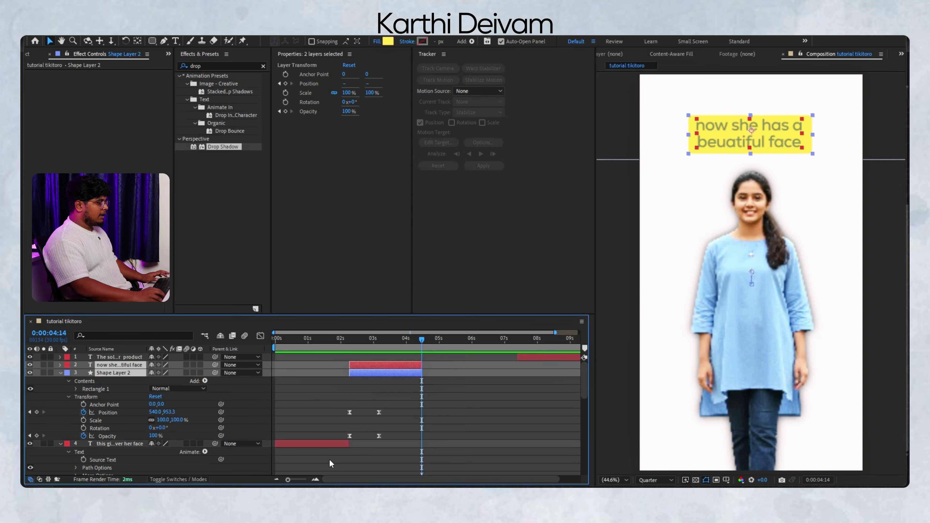
Step: Duplicate the first caption layer and move the copy to start at 0:00:04:14
click(336, 445)
key(ctrl+d)
drag(322, 443, 470, 469)
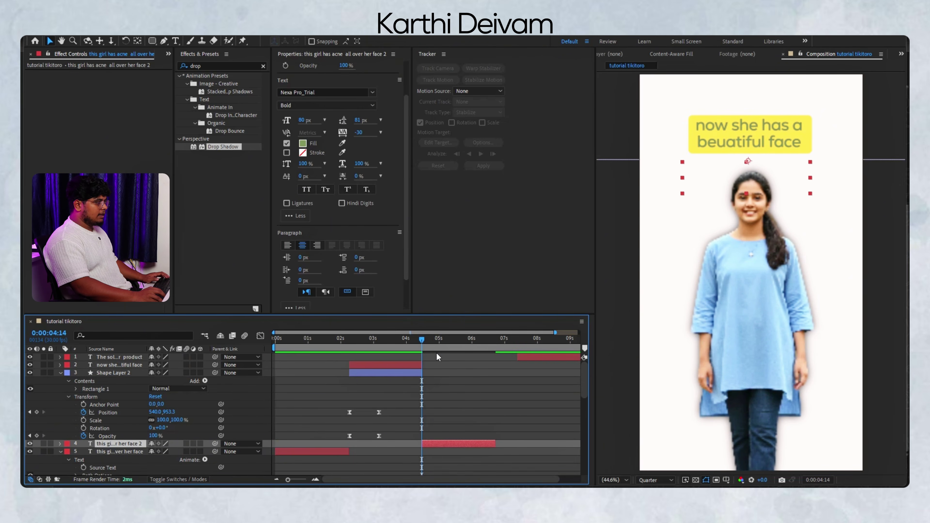
Step: Replace the duplicated caption's text with "this is our product" and "name" on a second line
drag(420, 339, 467, 362)
double_click(459, 443)
text(this is our product)
key(Return)
text(name)
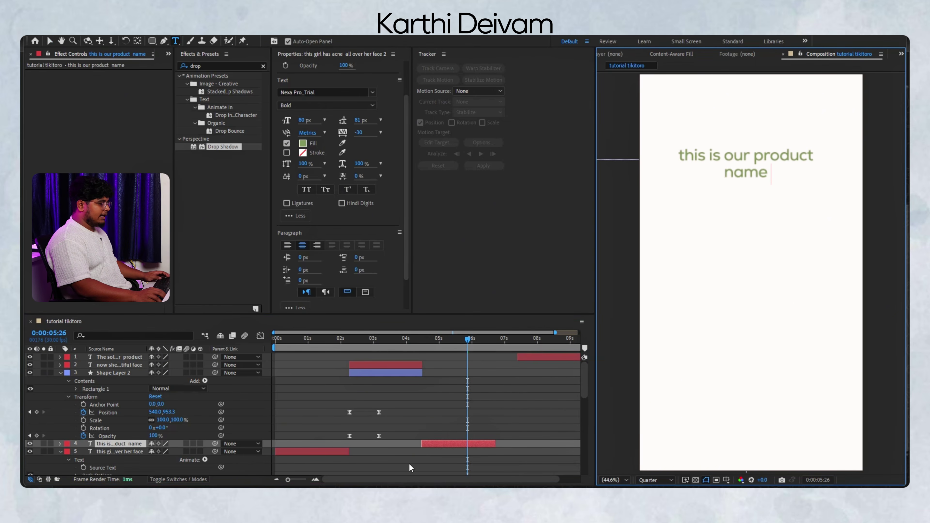
key(Escape)
key(v)
Step: Add download.png from the project footage above the new caption, starting at 0:00:04:14
drag(466, 340, 422, 399)
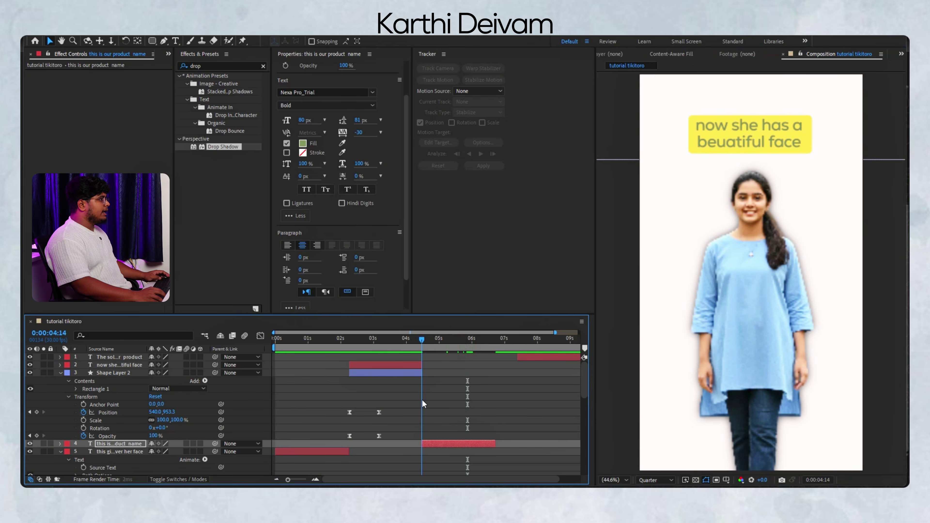
click(169, 54)
click(190, 65)
click(41, 172)
click(41, 181)
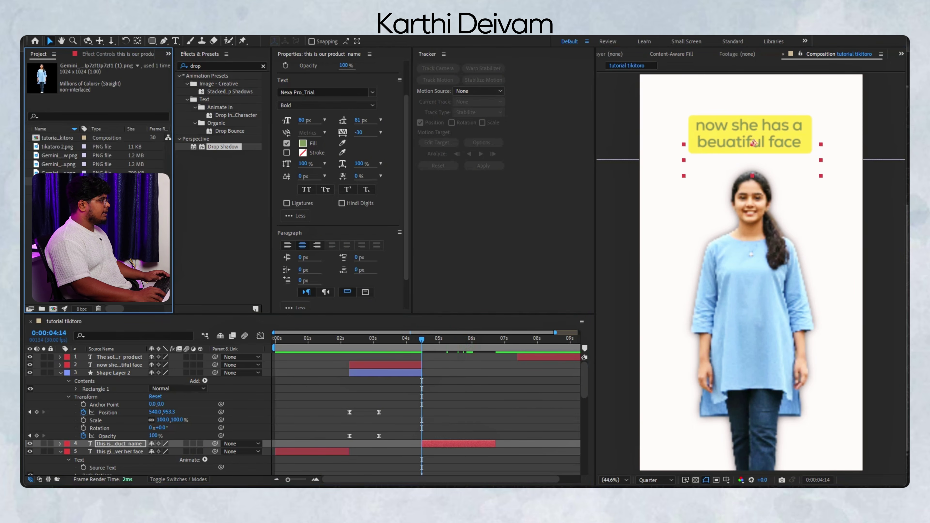
click(41, 190)
drag(40, 190, 434, 442)
drag(424, 339, 465, 443)
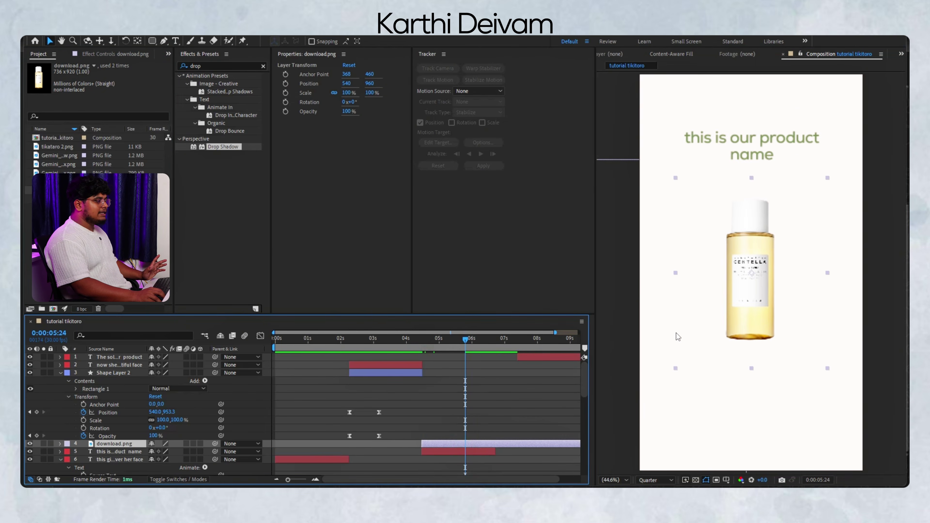
Step: Apply a Drop Shadow to the bottle image with 80% opacity and a softness of 55
click(483, 433)
click(456, 444)
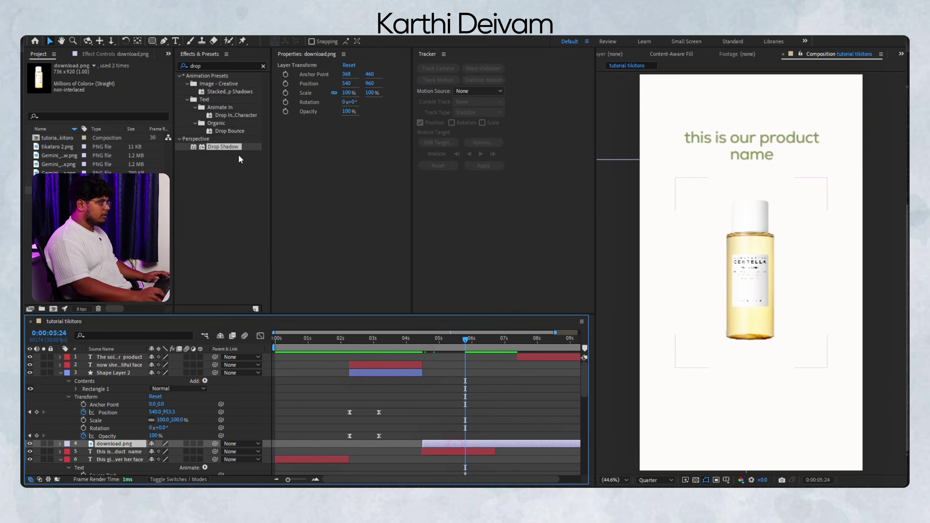
drag(234, 147, 455, 444)
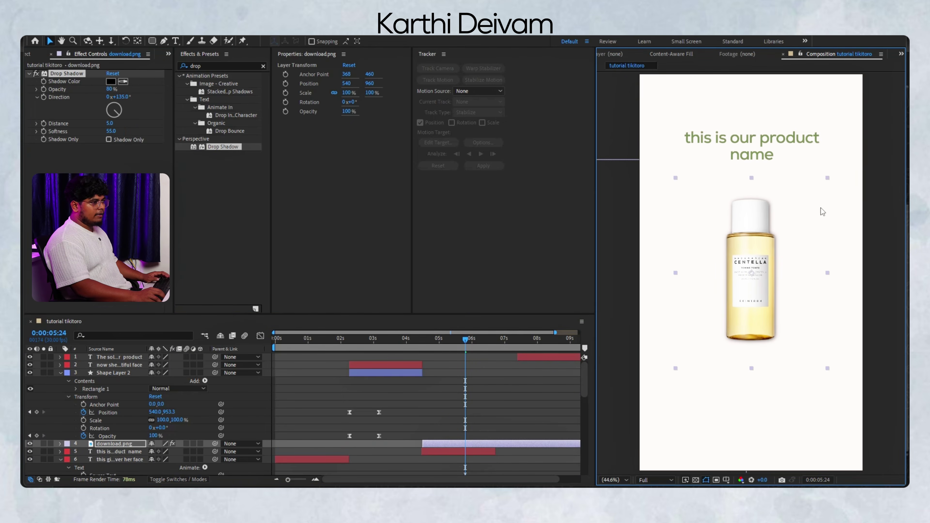
Step: Replace "name" with "Centella" in the product caption and set the preview resolution to Quarter
double_click(471, 452)
drag(774, 156, 727, 157)
text(Centella)
click(655, 479)
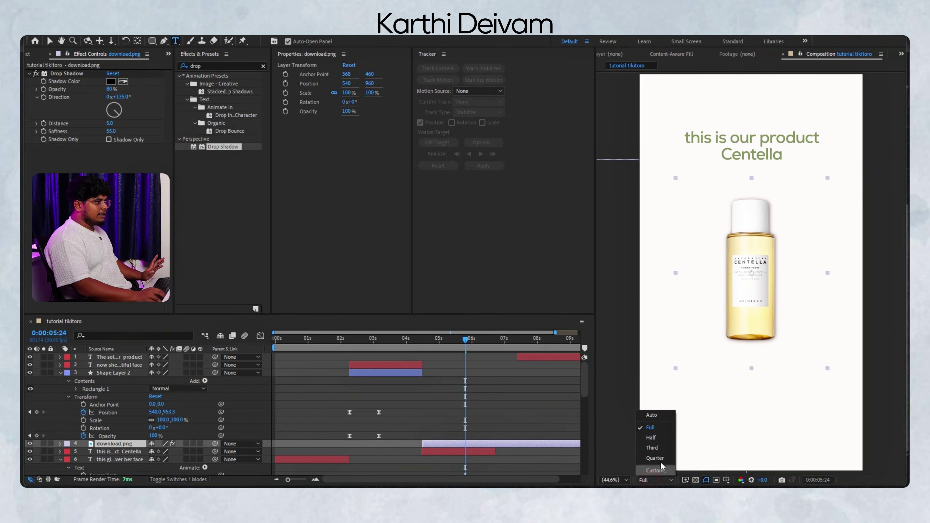
click(653, 460)
Step: Add circle.png directly beneath the bottle layer from about 0:00:04:15, scaled to 23% at Position 515.3, 955.5
scroll(444, 410, down, 3)
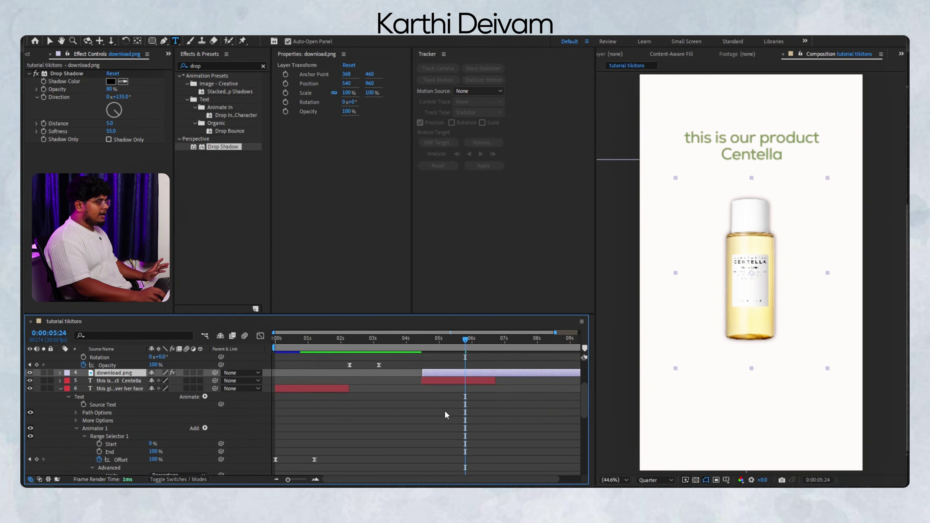
scroll(448, 410, up, 1)
click(456, 385)
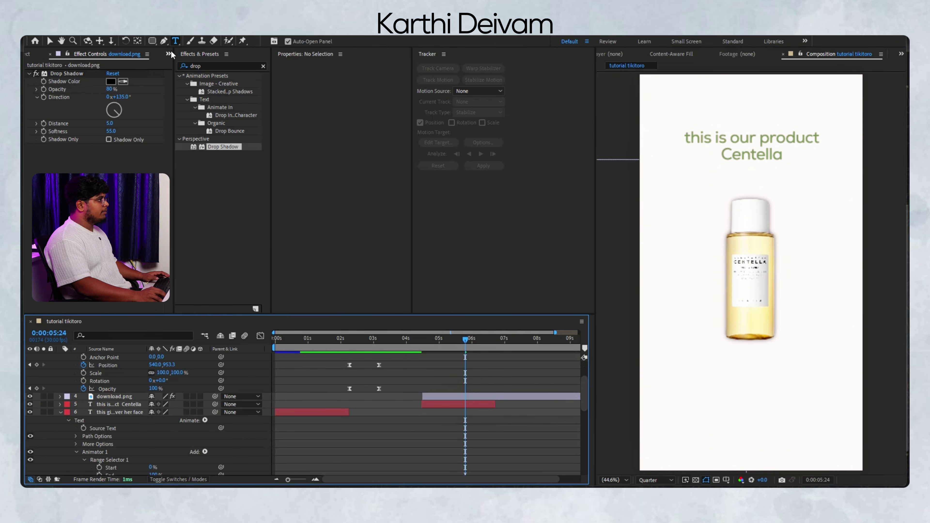
click(168, 54)
click(190, 65)
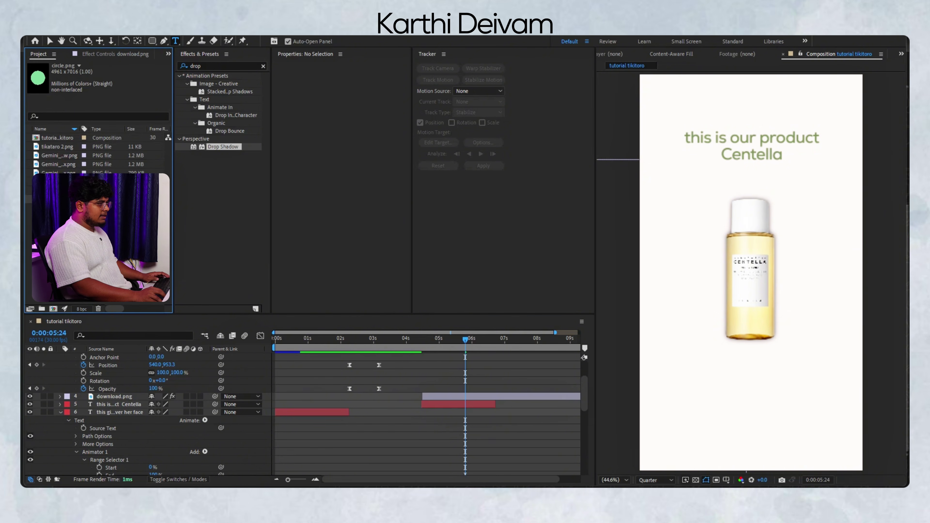
drag(55, 191, 433, 400)
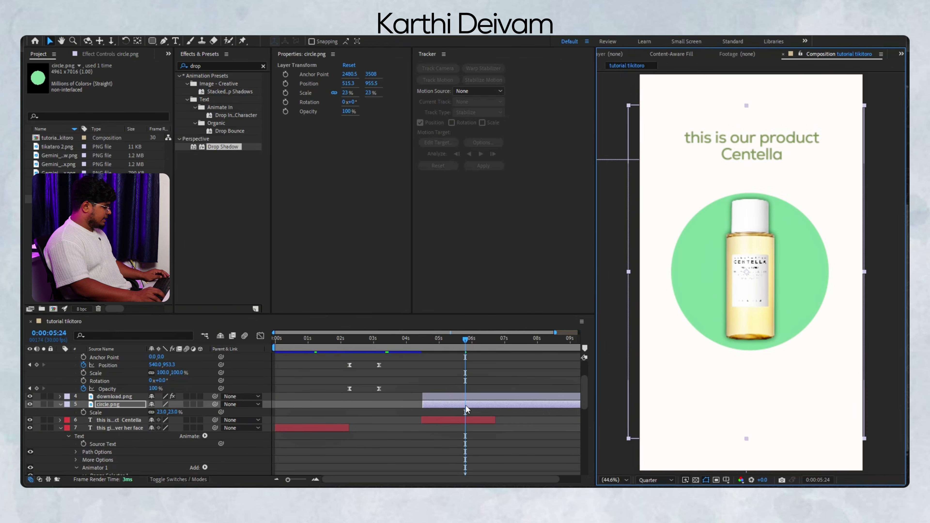
Step: Scale the bottle image down to 84% so it sits inside the green circle
click(465, 397)
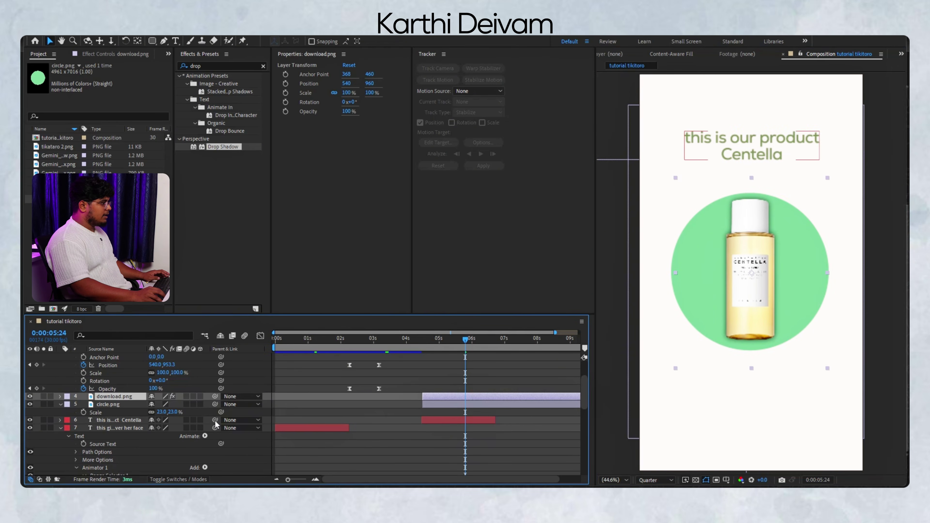
key(s)
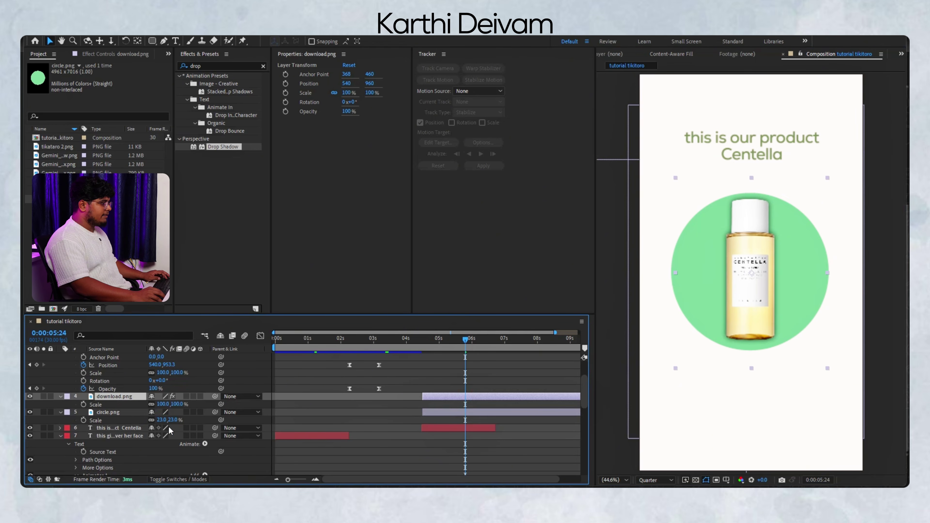
drag(163, 404, 157, 408)
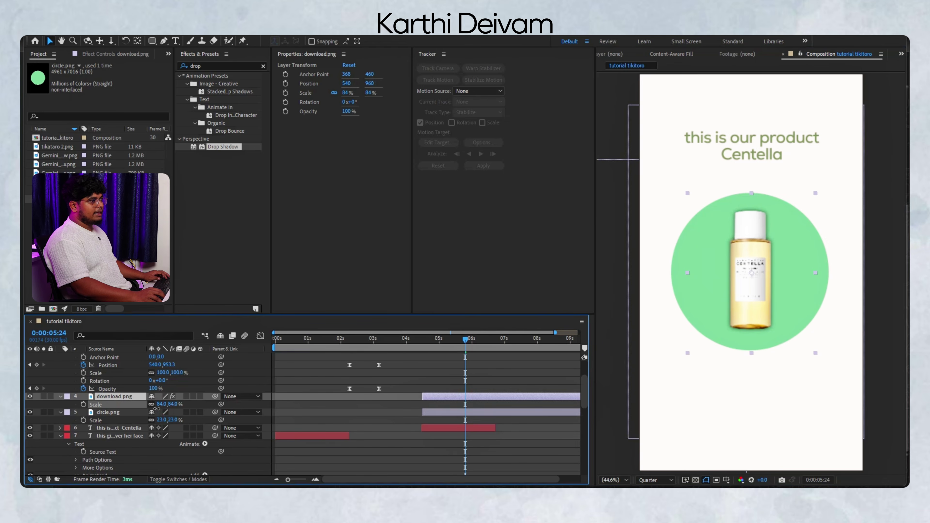
Step: Scale the product caption to 121% and nudge it to centre it above the circle
click(458, 430)
key(s)
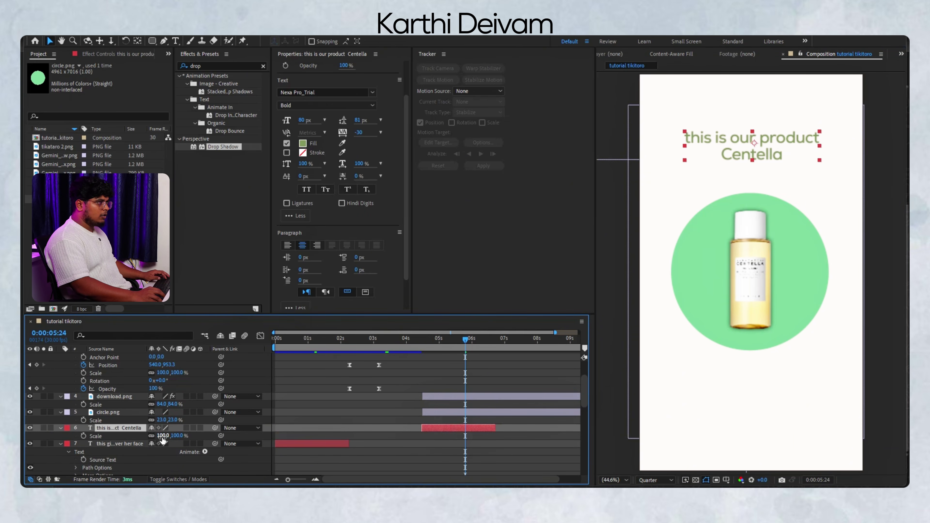
drag(163, 440, 171, 440)
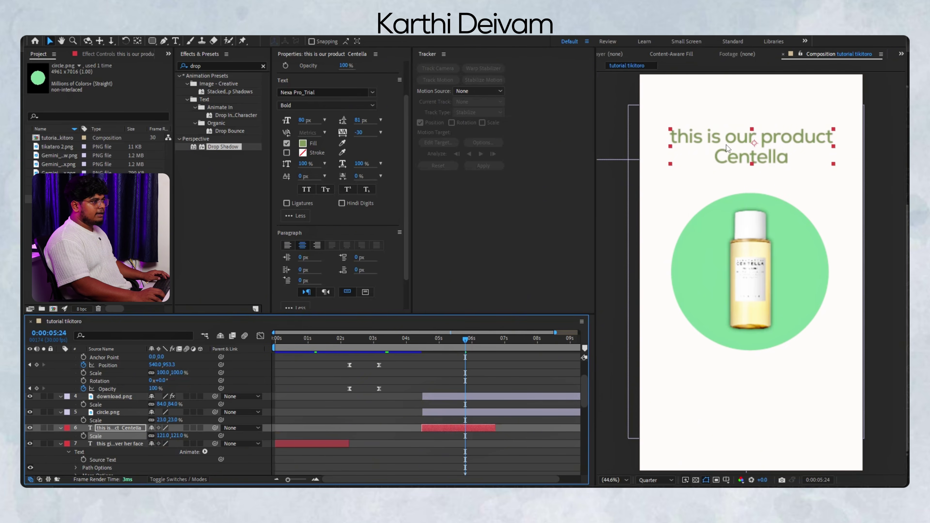
drag(725, 145, 720, 143)
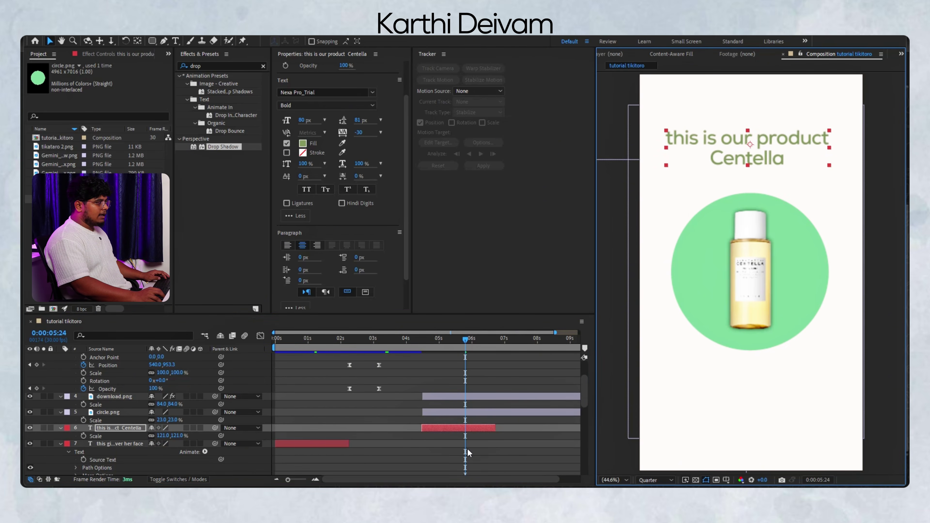
Step: Preview the change from the girl to the product scene and step frame by frame back to 0:00:04:15
click(454, 412)
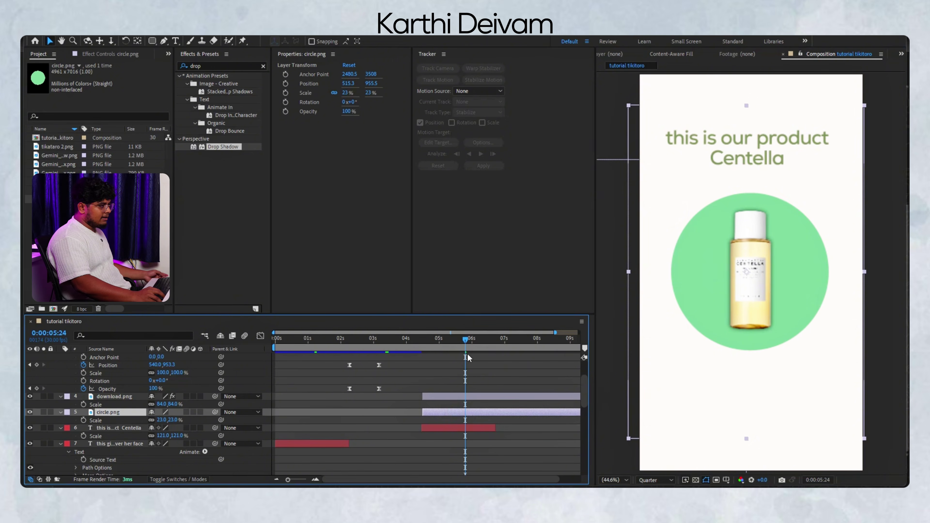
drag(456, 347, 382, 394)
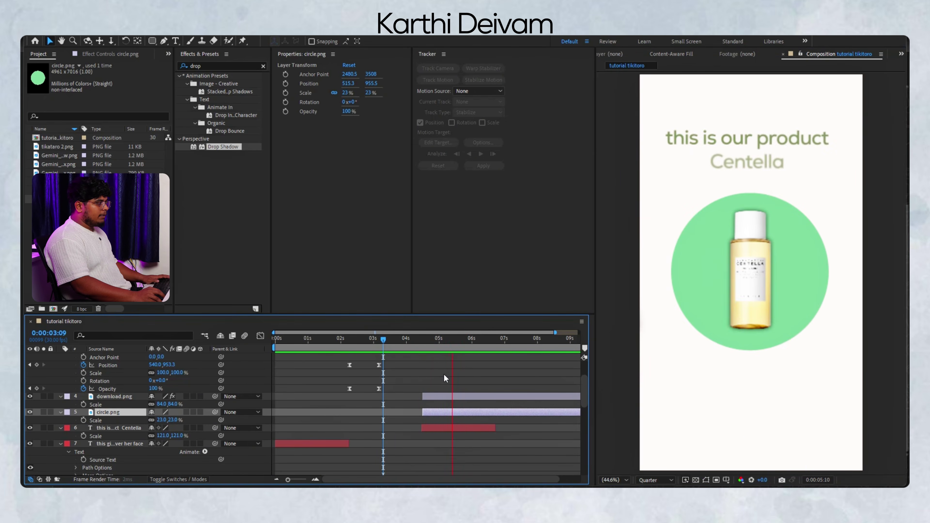
key(space)
key(Page_Up)
key(Page_Down)
key(Page_Down)
key(Page_Down)
key(Page_Down)
key(Page_Down)
key(Page_Down)
key(Page_Down)
key(Page_Down)
key(Page_Down)
key(Page_Down)
key(Page_Down)
key(Page_Down)
key(Page_Down)
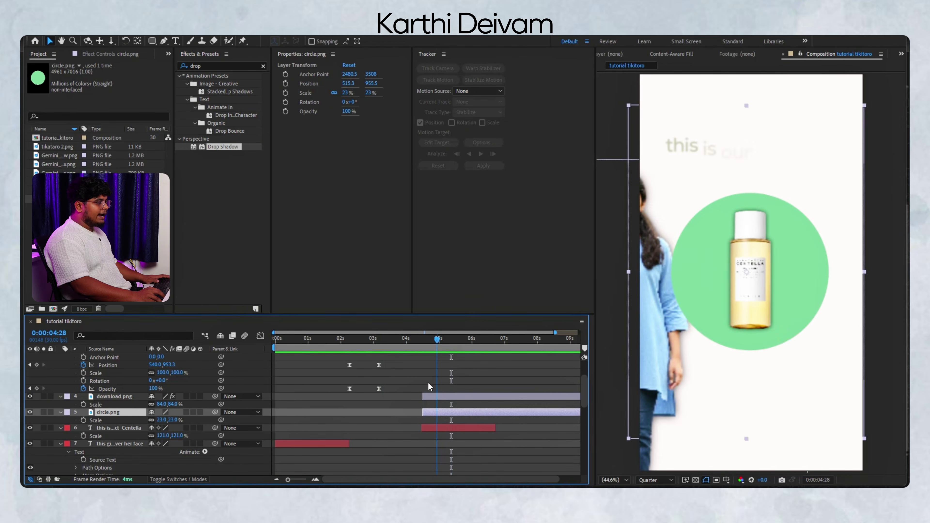
key(Page_Up)
key(Page_Up)
key(Page_Up)
key(Page_Up)
key(Page_Up)
key(Page_Up)
key(Page_Up)
key(Page_Up)
key(Page_Up)
key(Page_Up)
key(Page_Up)
key(Page_Up)
key(Page_Up)
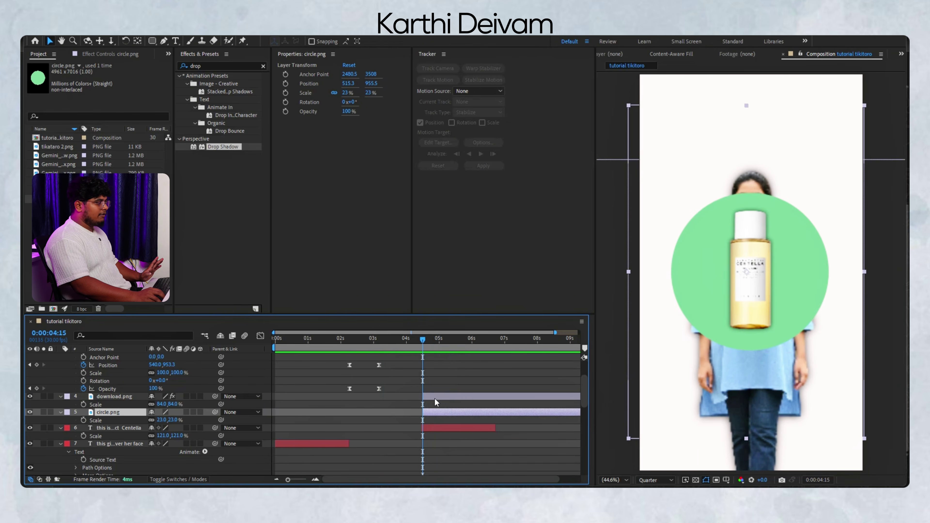
Step: Add Position and Scale keyframes to the green circle at 0:00:04:15 and move both to just past six seconds
click(423, 397)
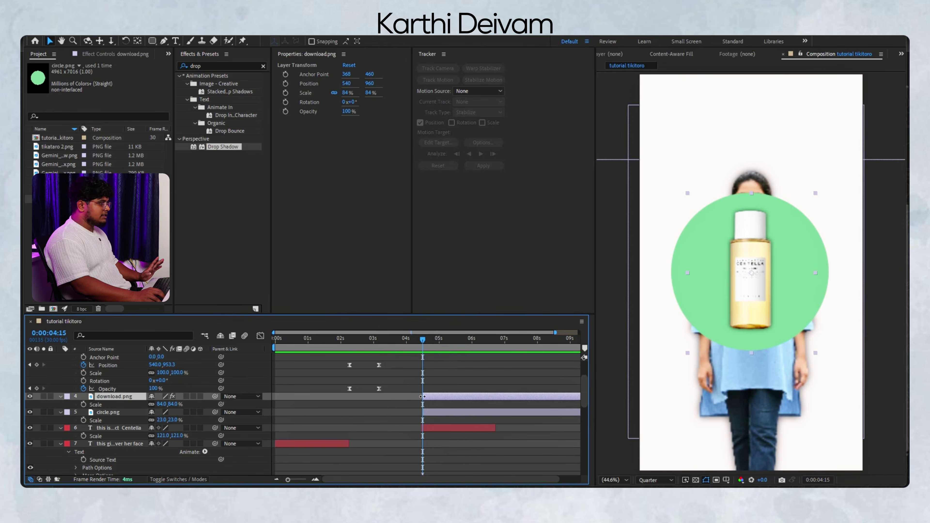
click(427, 412)
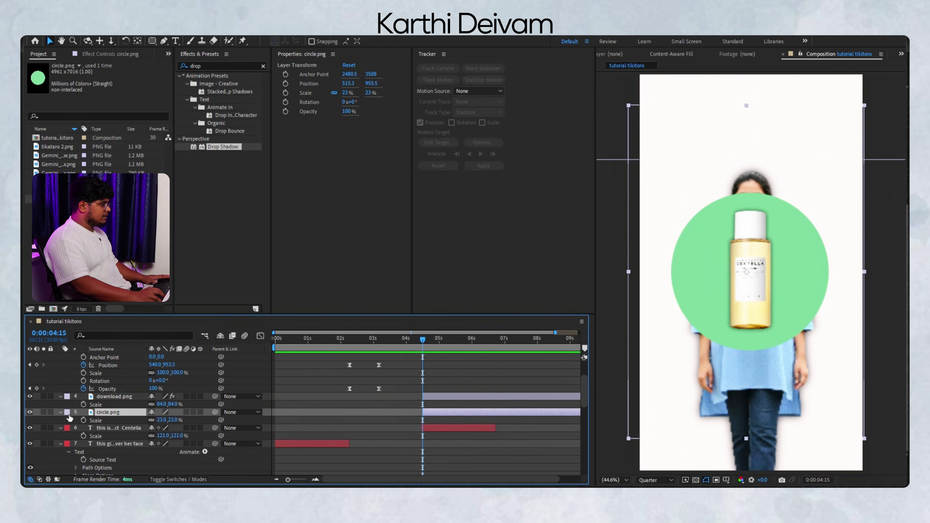
click(61, 413)
click(83, 436)
click(83, 444)
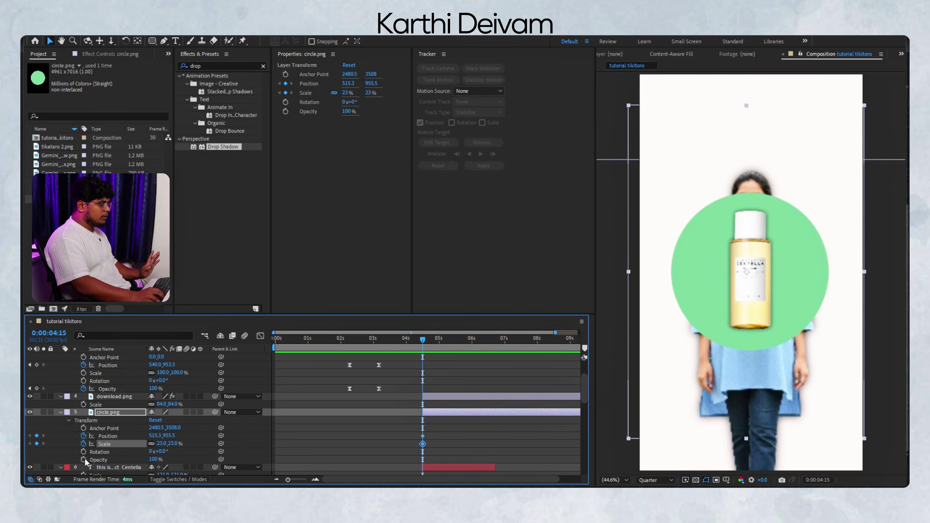
drag(427, 452, 477, 443)
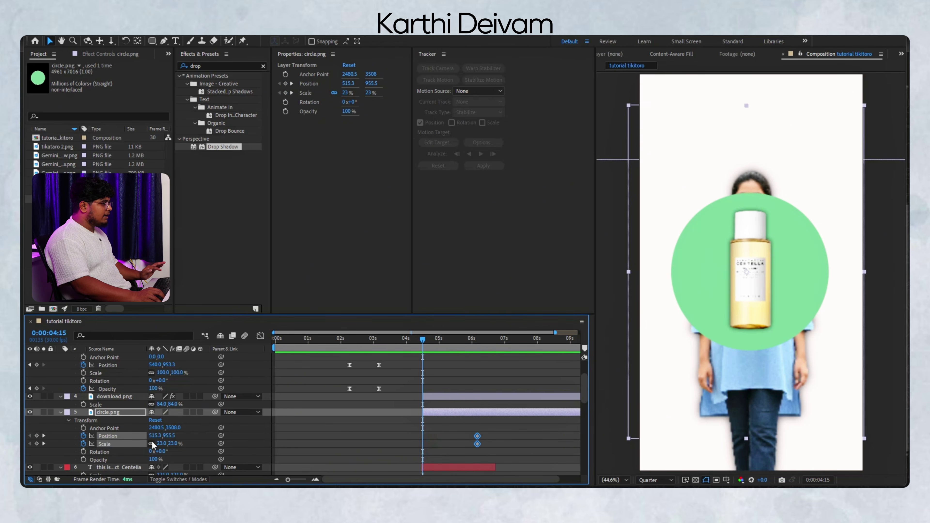
Step: Set the green circle's starting Scale to 15% at 0:00:04:15
click(159, 444)
text(15)
key(Return)
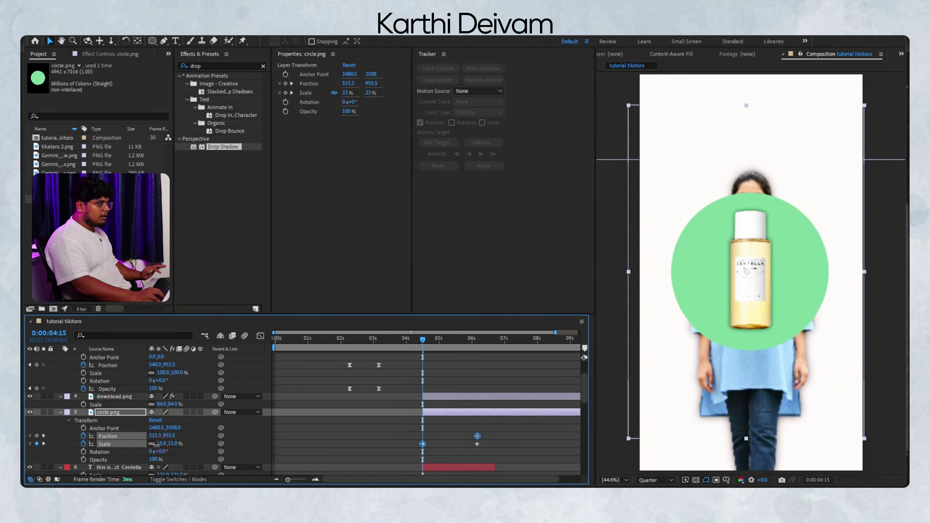
Step: Lower the green circle's starting position to 515.3, 1326.5 and set its starting Scale to 1% at 0:00:04:15
drag(157, 446, 353, 430)
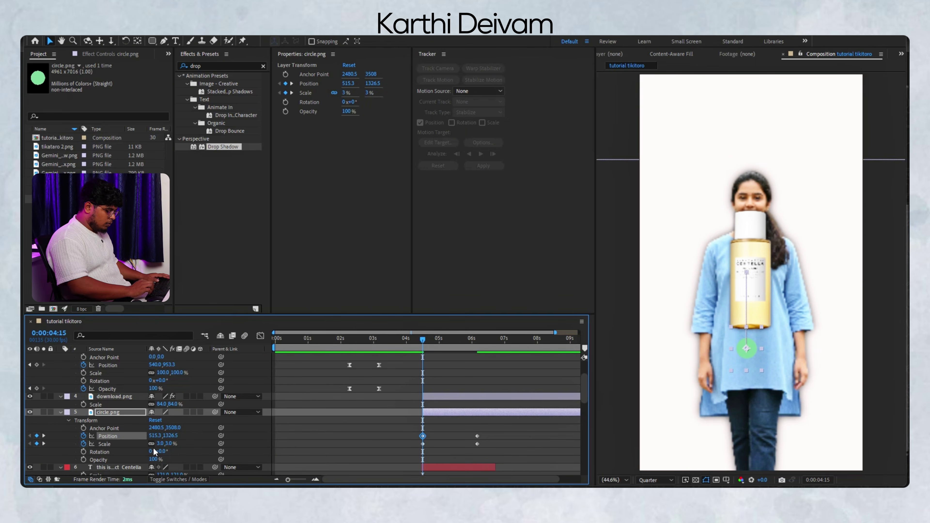
click(160, 444)
text(1)
key(Return)
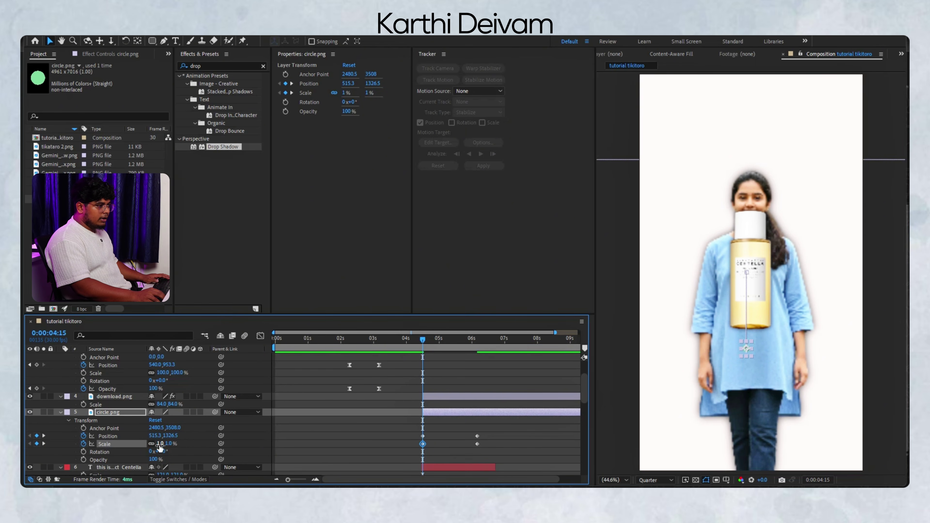
click(679, 437)
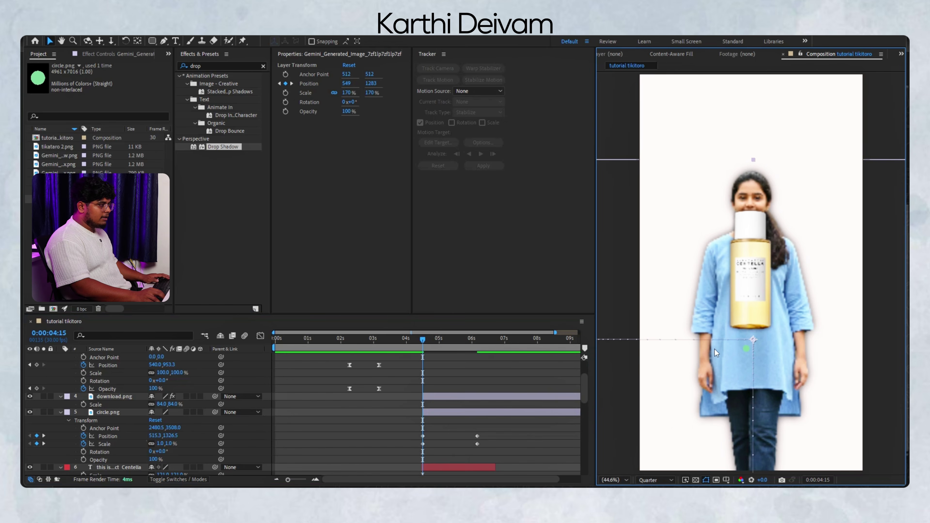
Step: Apply Easy Ease to the circle's Position and Scale keyframes and shape their speed curves for a fast start and slow finish
drag(489, 454, 391, 431)
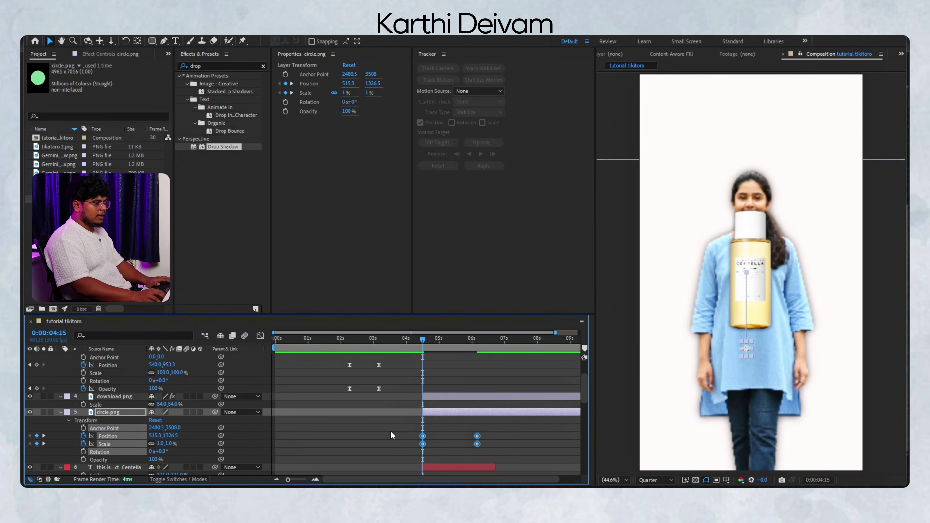
key(F9)
key(shift+F3)
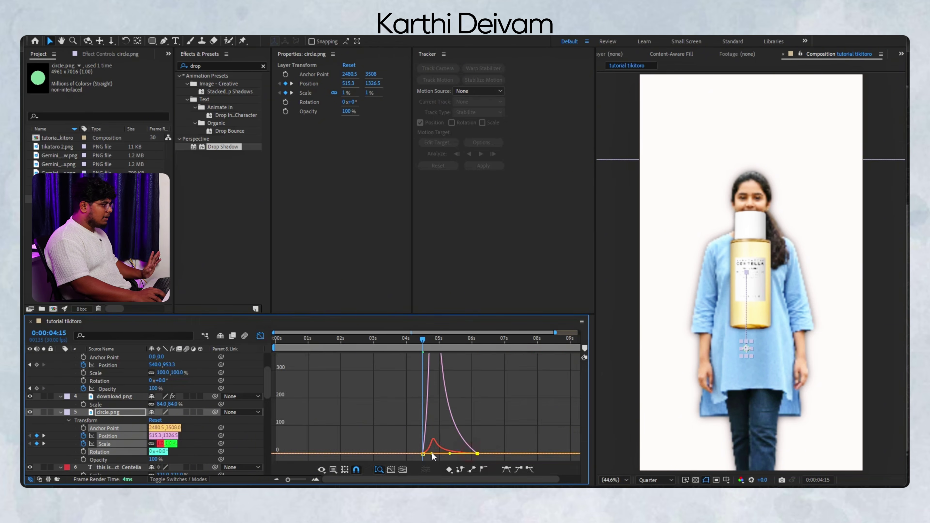
key(shift+F3)
Step: Add Position, Scale, Rotation and Opacity keyframes to the bottle image at 0:00:04:16
drag(423, 362, 420, 388)
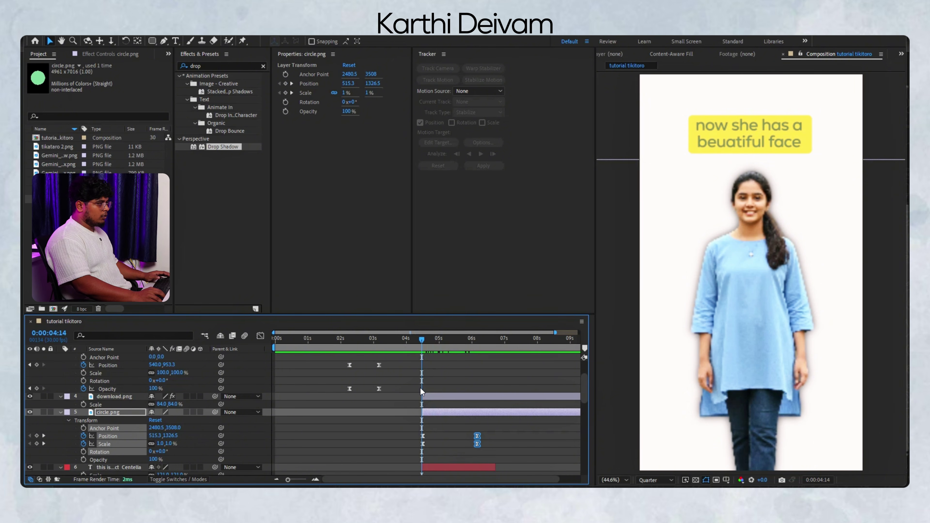
drag(419, 342, 427, 413)
click(433, 398)
click(68, 412)
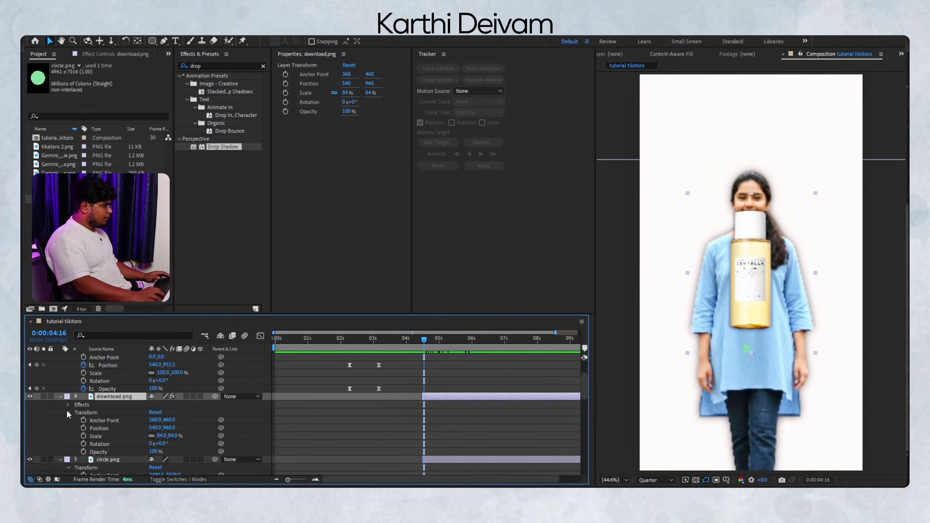
click(82, 427)
click(84, 435)
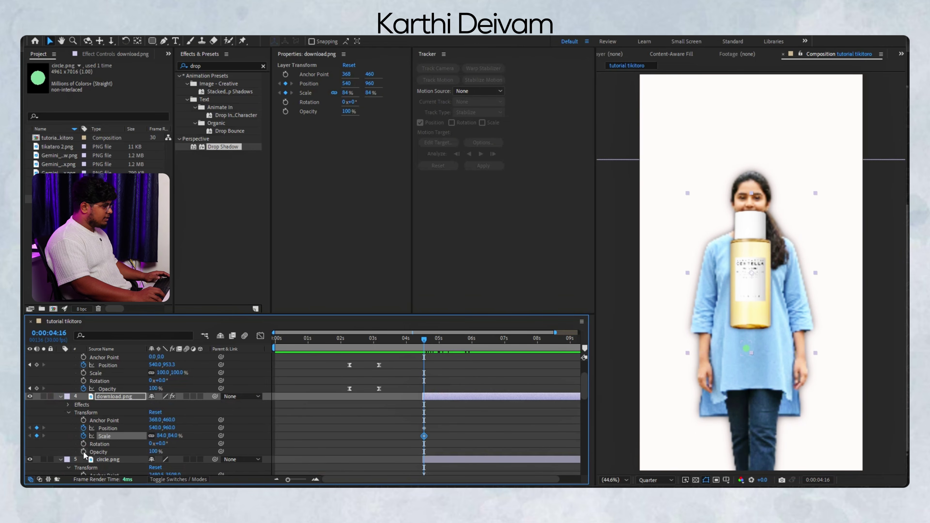
click(83, 444)
click(84, 451)
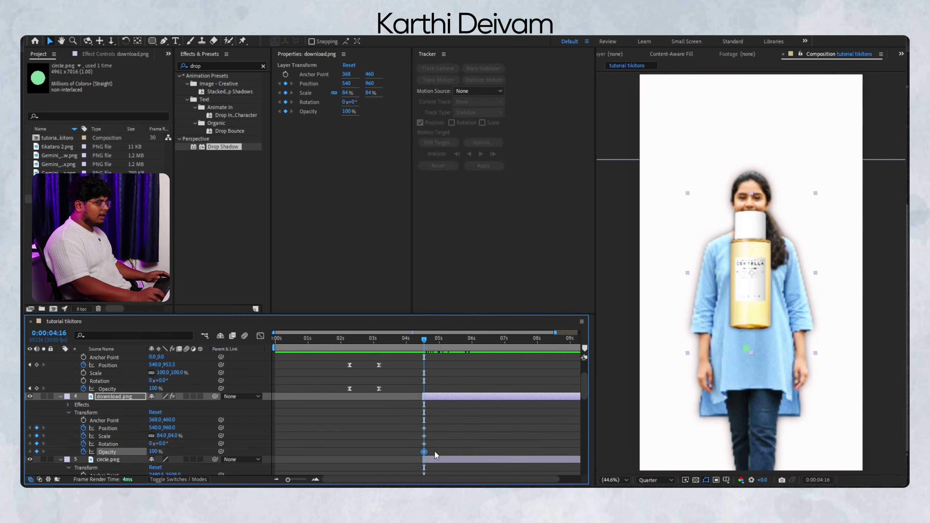
Step: Move the bottle's keyframes to about seven seconds and set Scale 29%, Rotation 353° and Opacity 1% at 0:00:04:16
drag(435, 452, 502, 433)
drag(159, 443, 417, 487)
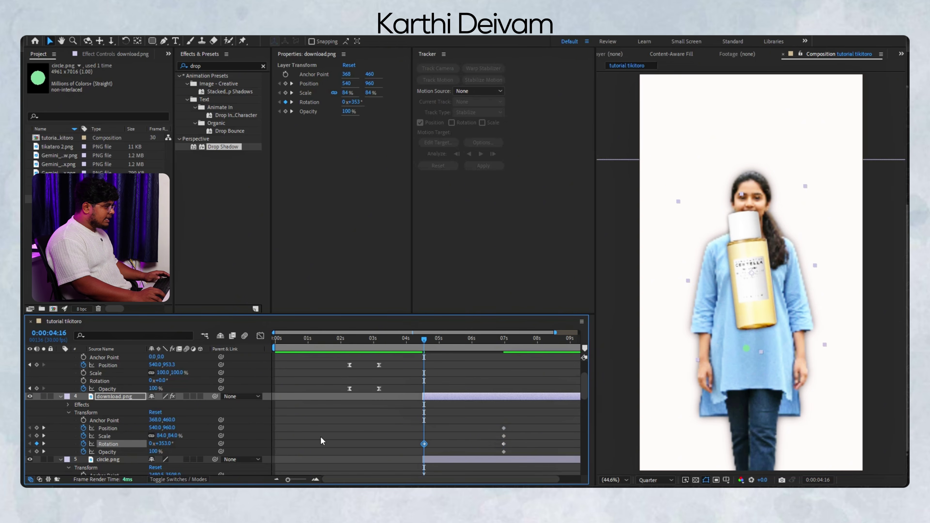
drag(163, 436, 110, 455)
Step: Apply Easy Ease to all the bottle's keyframes and give their speed curves an early peak with a long slow finish
drag(519, 454, 420, 434)
key(shift+F3)
key(F9)
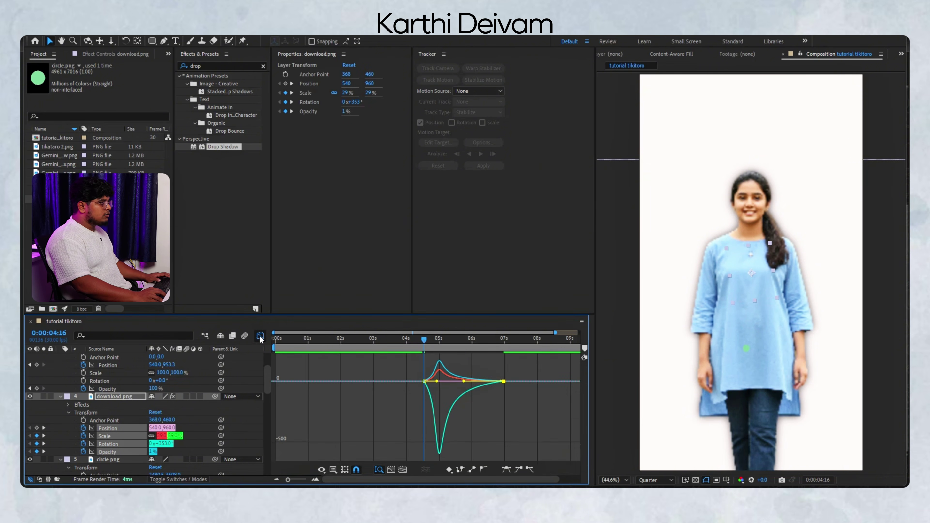
click(259, 336)
Step: Preview the bottle's entrance and set its starting Rotation to 181° at 0:00:04:16
click(405, 340)
key(space)
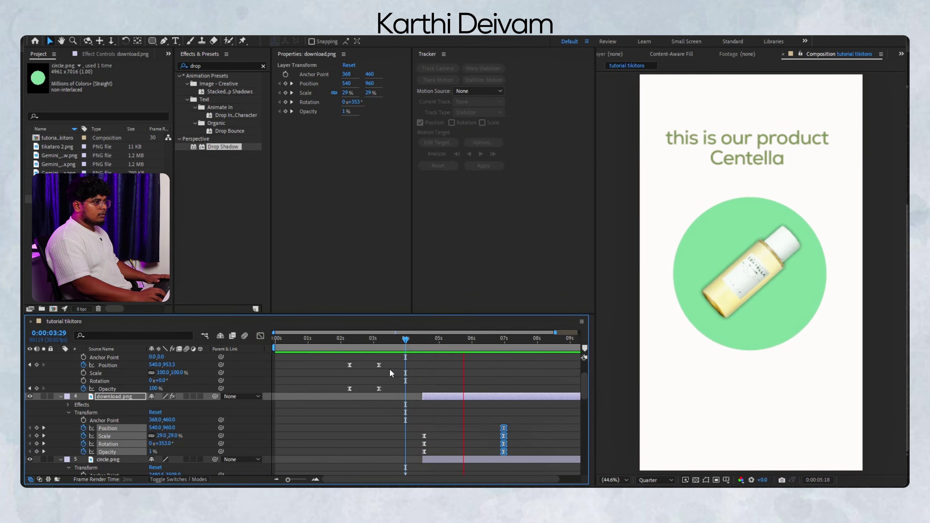
key(space)
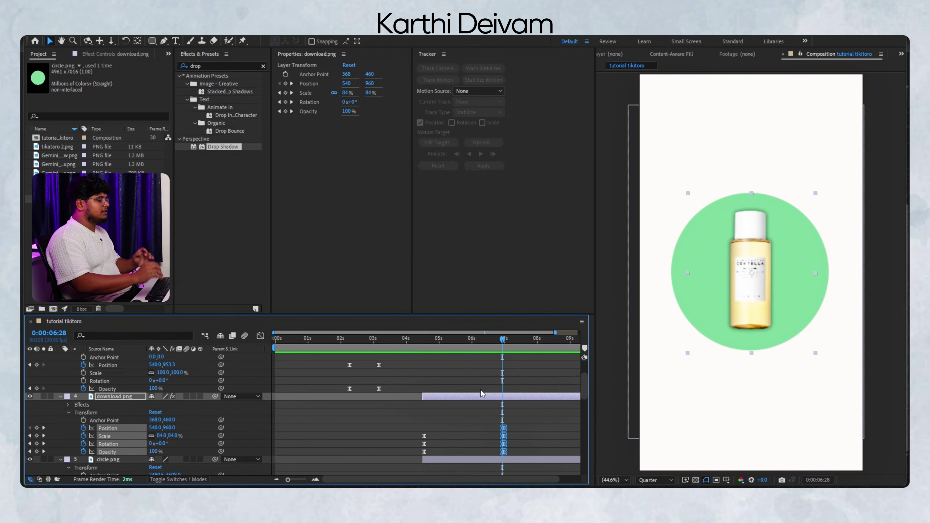
drag(502, 338, 423, 423)
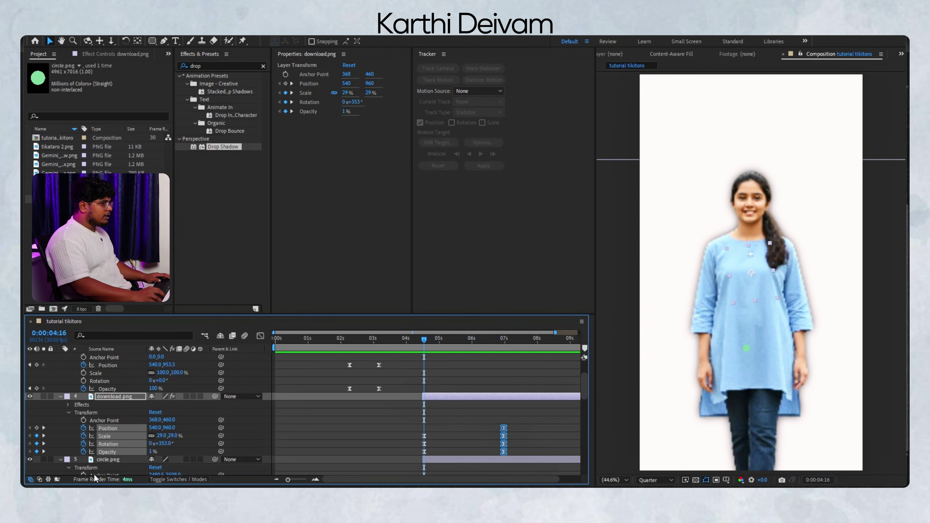
drag(157, 447, 94, 458)
Step: Play back the product scene several times from about three seconds to check the bottle's spin onto the circle
key(space)
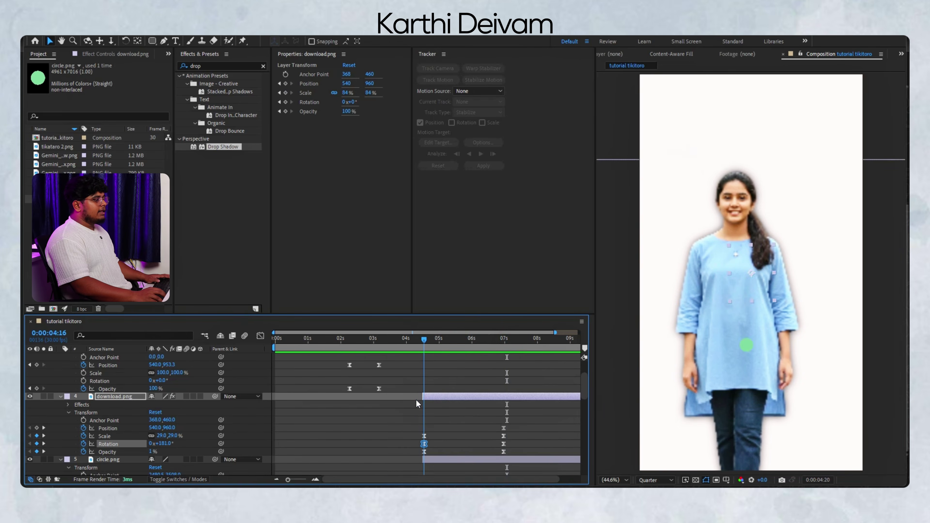
drag(416, 400, 387, 410)
key(space)
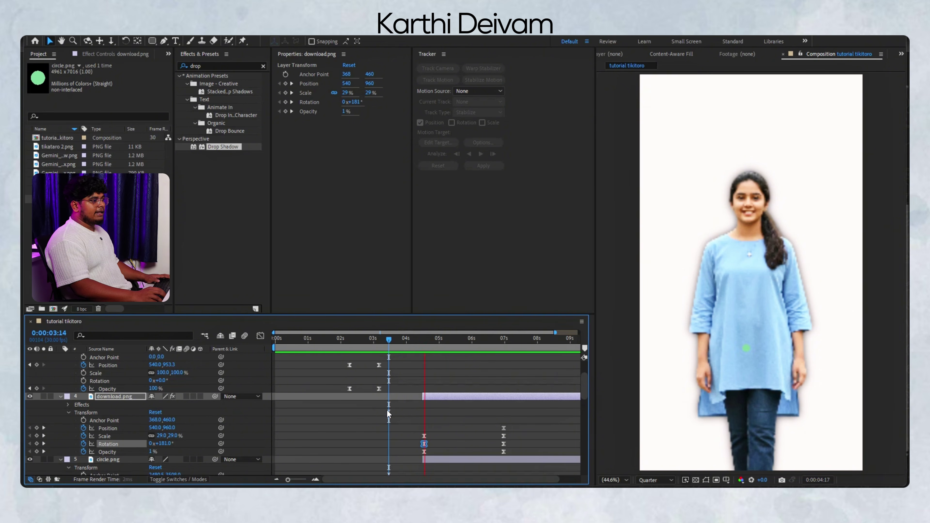
key(space)
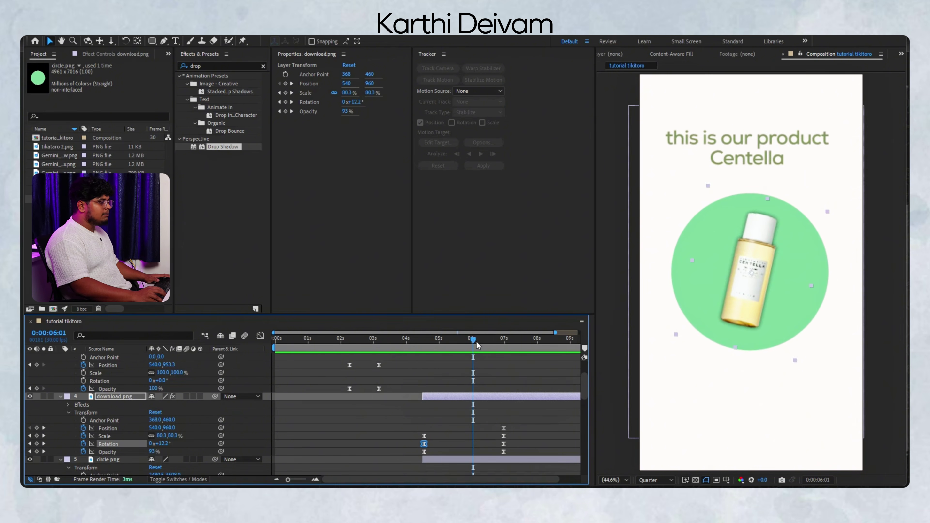
drag(476, 342, 371, 404)
key(space)
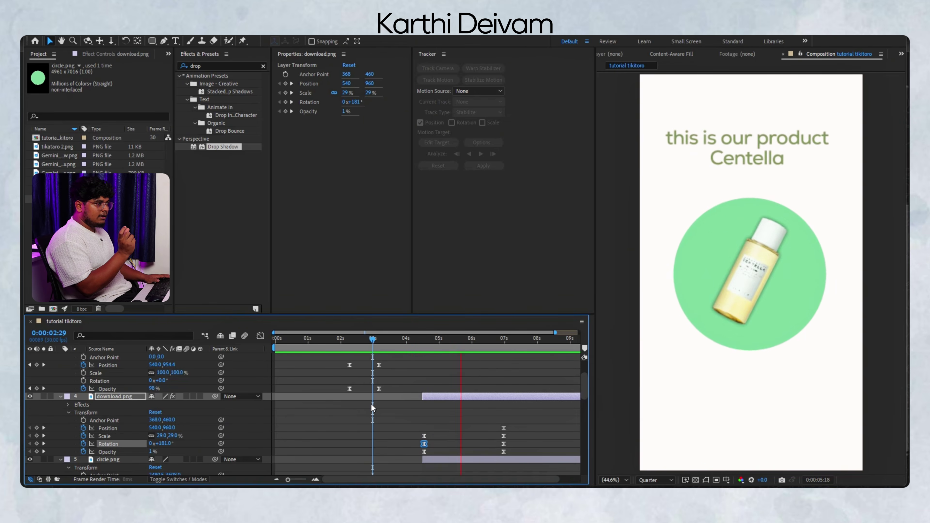
key(space)
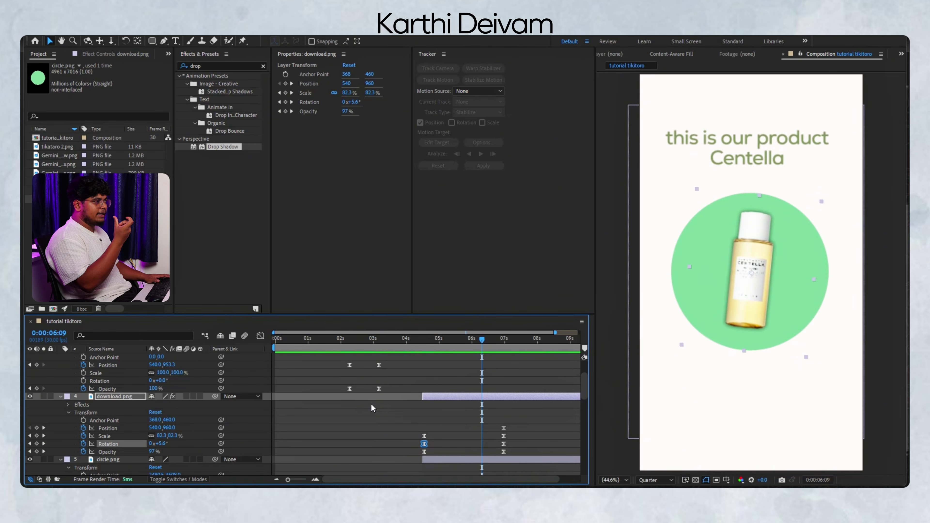
key(space)
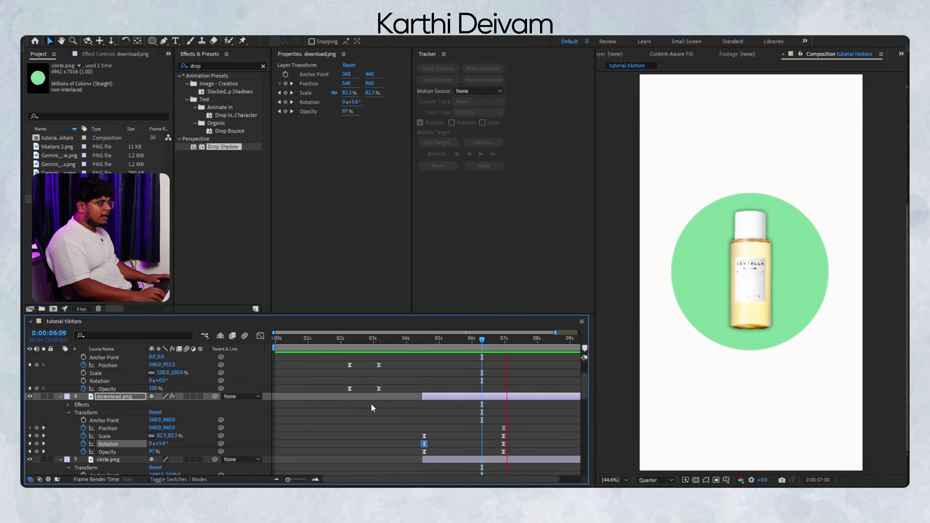
key(space)
Step: Extend the product caption layer to just before eight seconds and move it above the "now she has a beuatiful face" caption layer
drag(461, 479, 471, 480)
scroll(465, 419, up, 2)
scroll(466, 421, down, 5)
drag(486, 443, 522, 451)
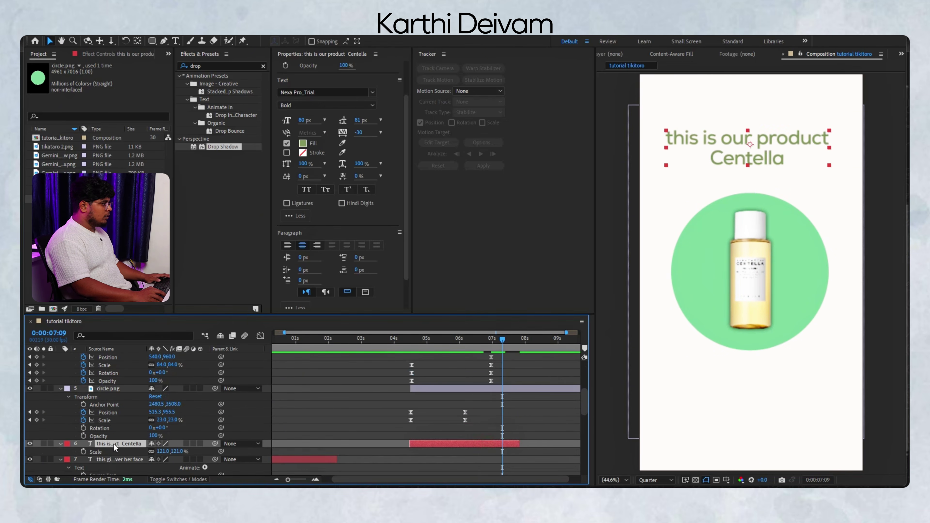
drag(117, 447, 121, 365)
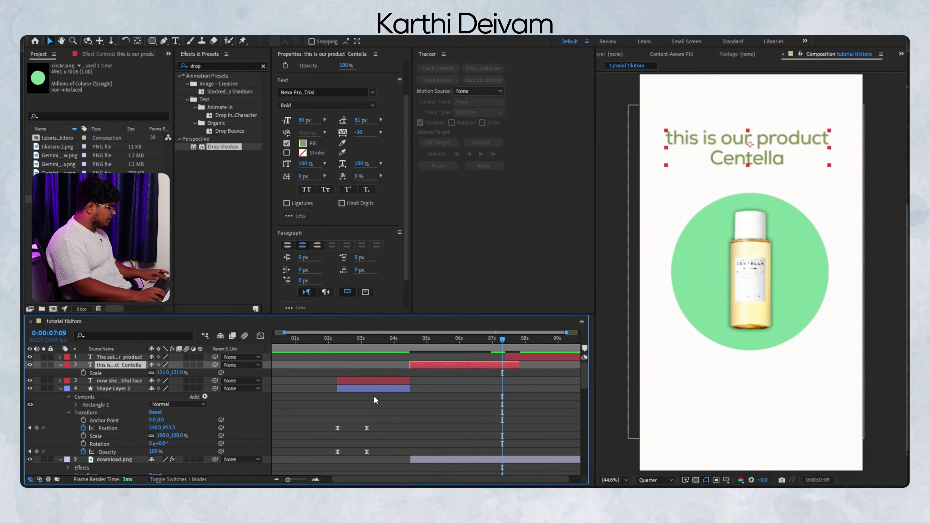
Step: Duplicate the yellow highlight box layer and shift the copy in time so it ends together with the product caption
click(376, 389)
key(ctrl+d)
drag(376, 389, 484, 394)
click(477, 379)
click(482, 389)
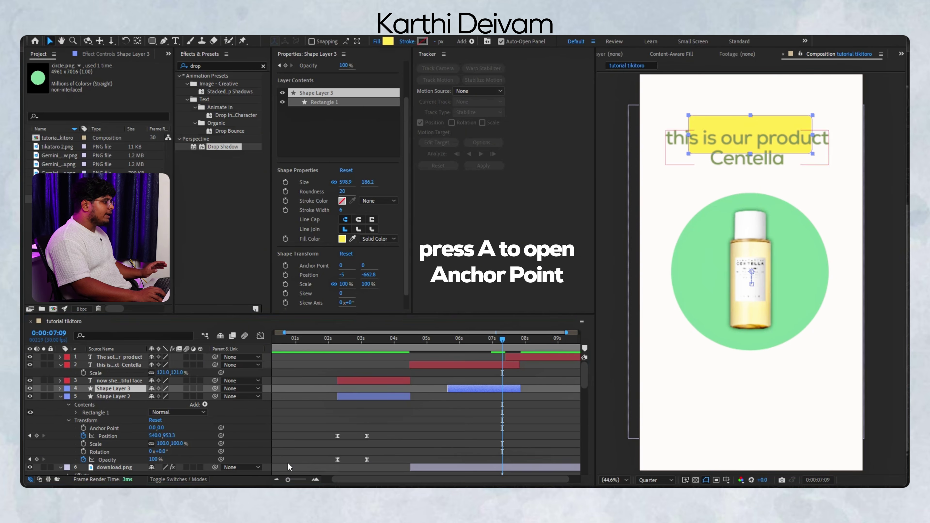
Step: Set the copied box's Anchor Point to 0, 260 and shrink the box to fit behind the word "Centella"
key(a)
drag(161, 396, 75, 412)
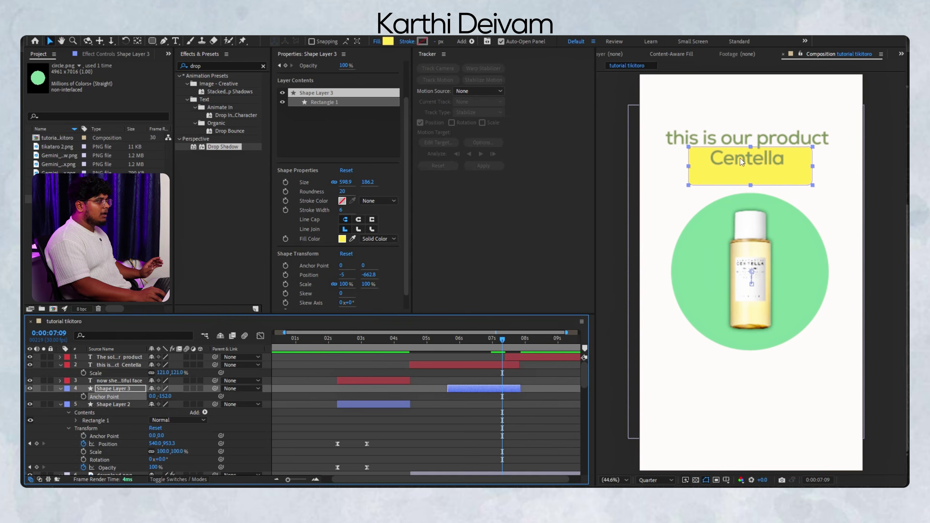
drag(748, 158, 744, 199)
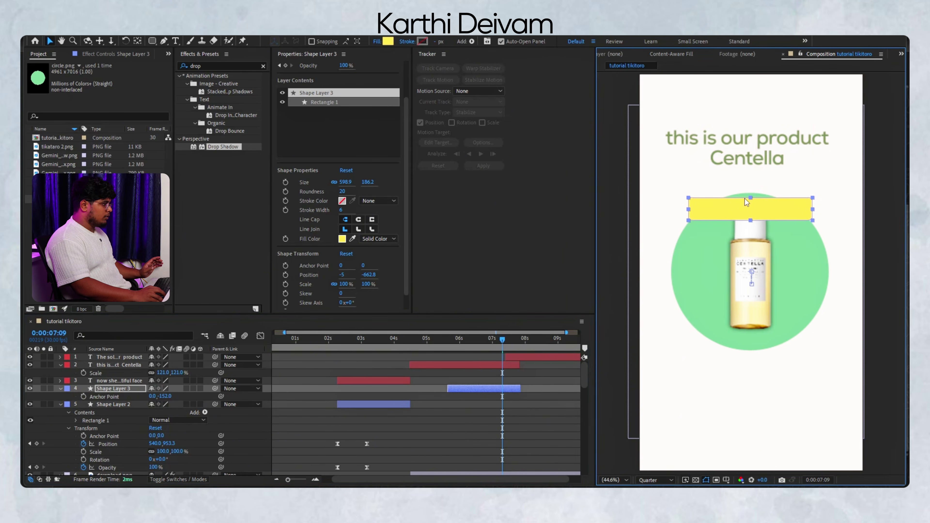
drag(164, 398, 355, 393)
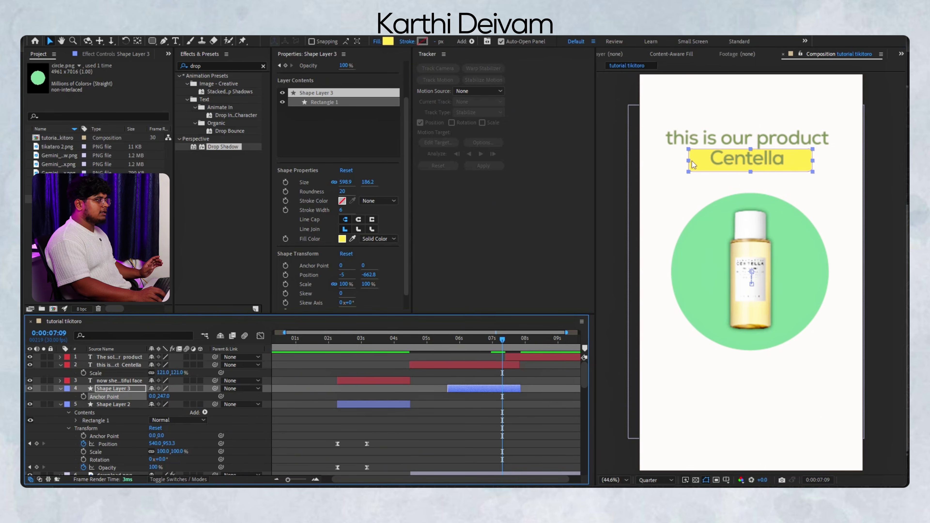
drag(691, 161, 706, 163)
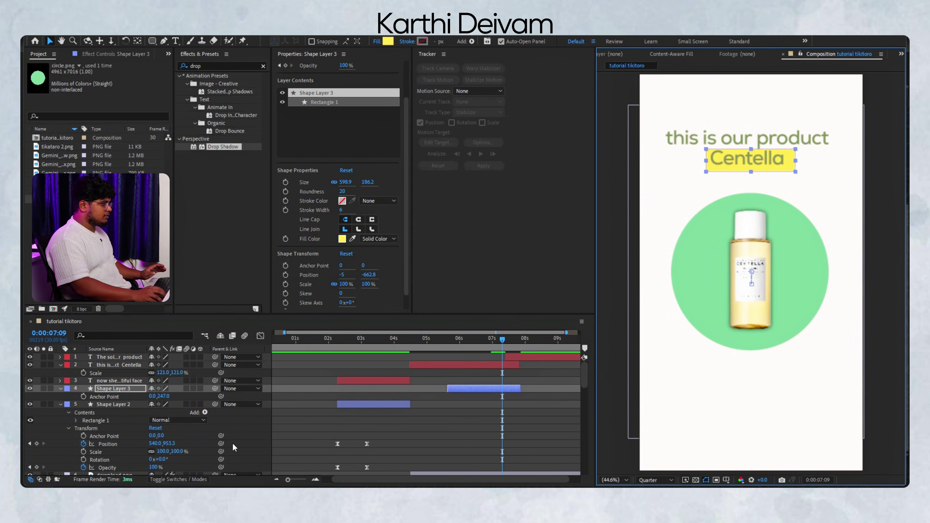
drag(162, 397, 168, 396)
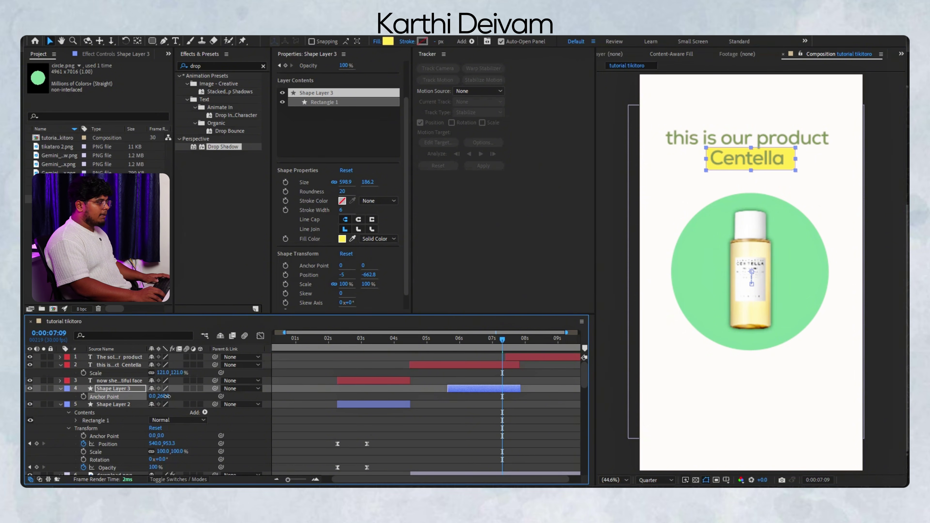
Step: Play the whole composition from the beginning through to the highlighted product caption
drag(436, 443, 202, 441)
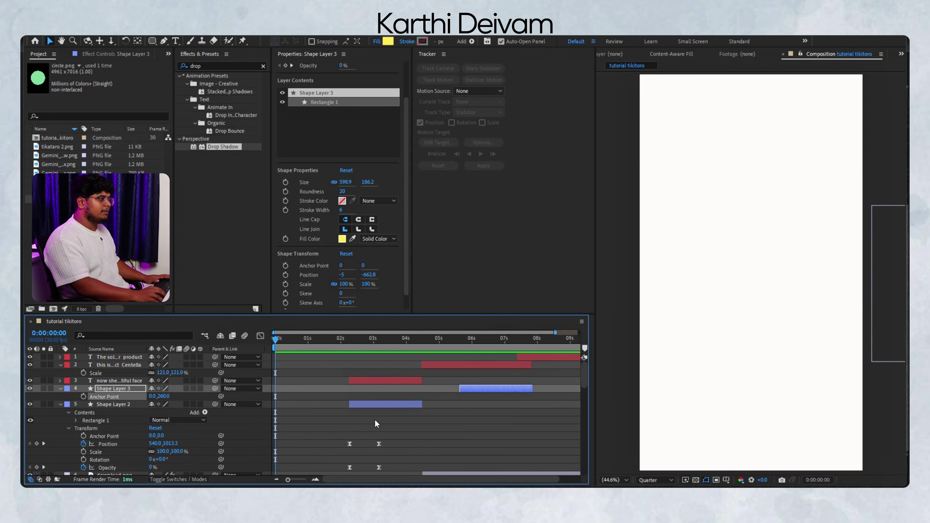
key(space)
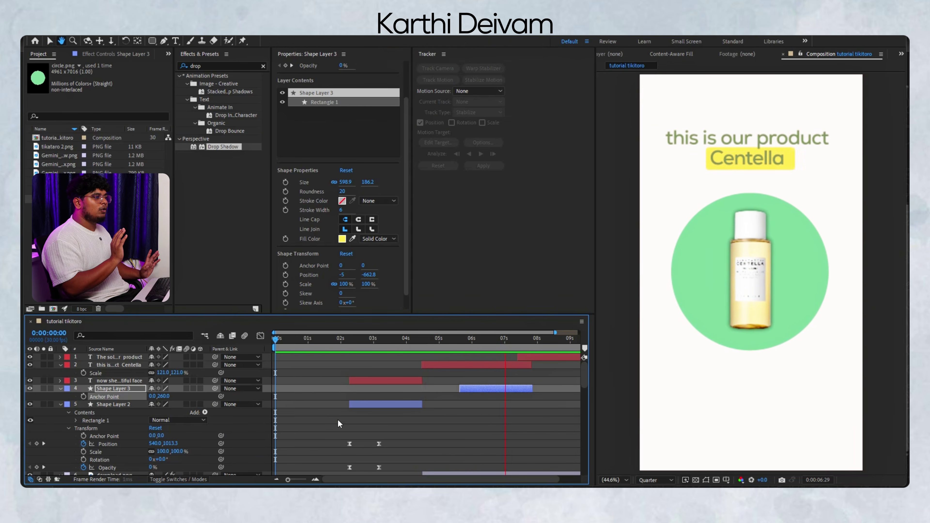
key(space)
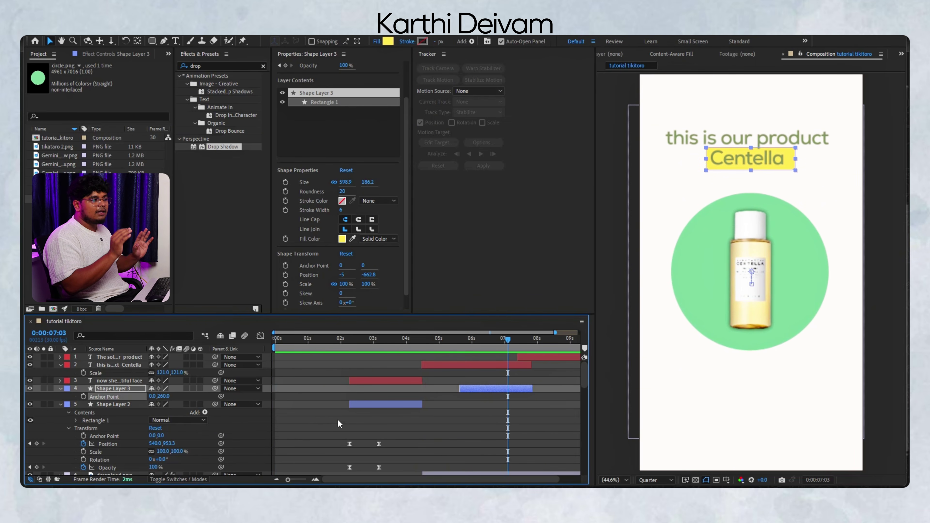